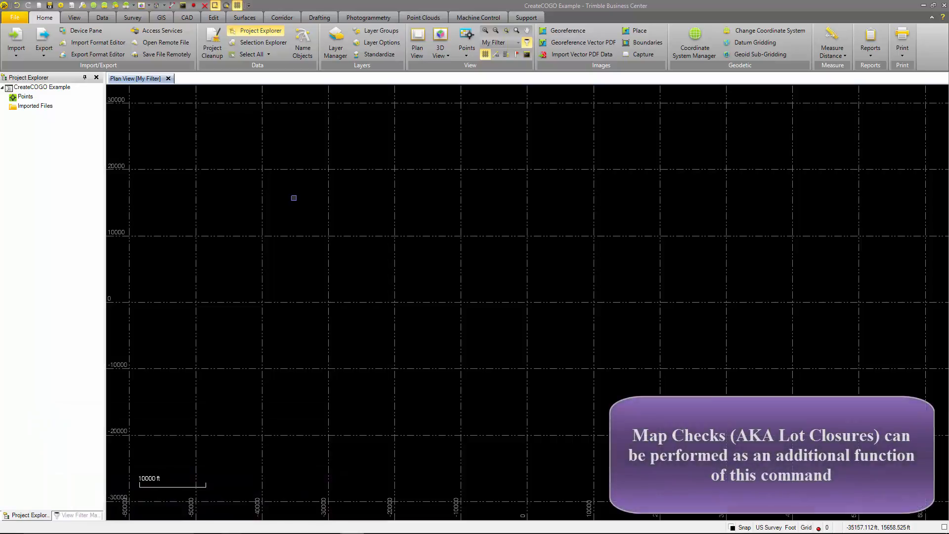
- Start the Create COGO command and name the collection Trimble Parcel
{"action": "left_click", "coordinate": [132, 18]}
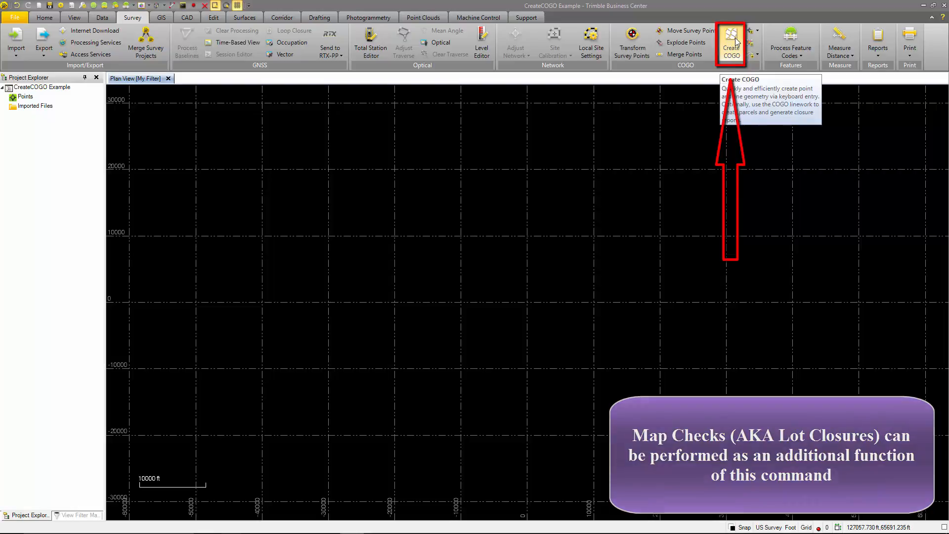
{"action": "left_click", "coordinate": [188, 18]}
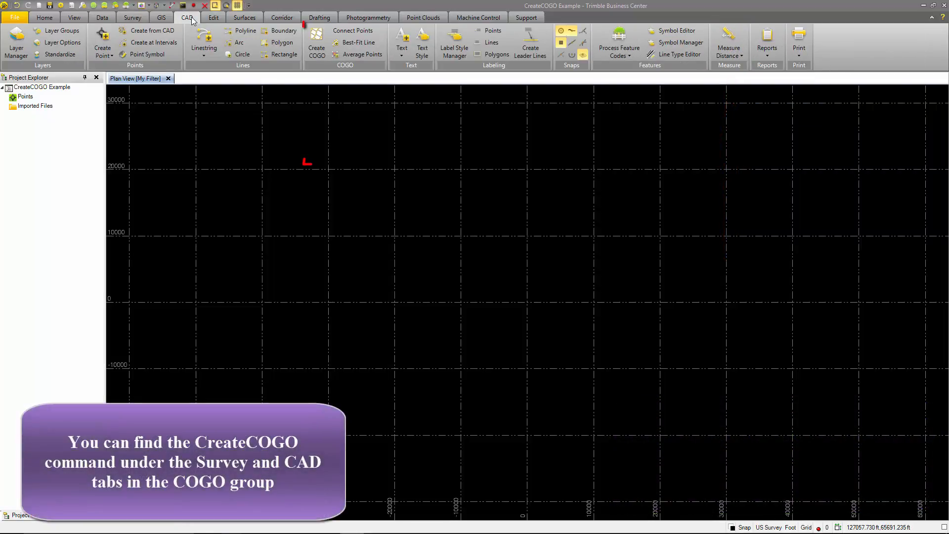
{"action": "left_click", "coordinate": [321, 45]}
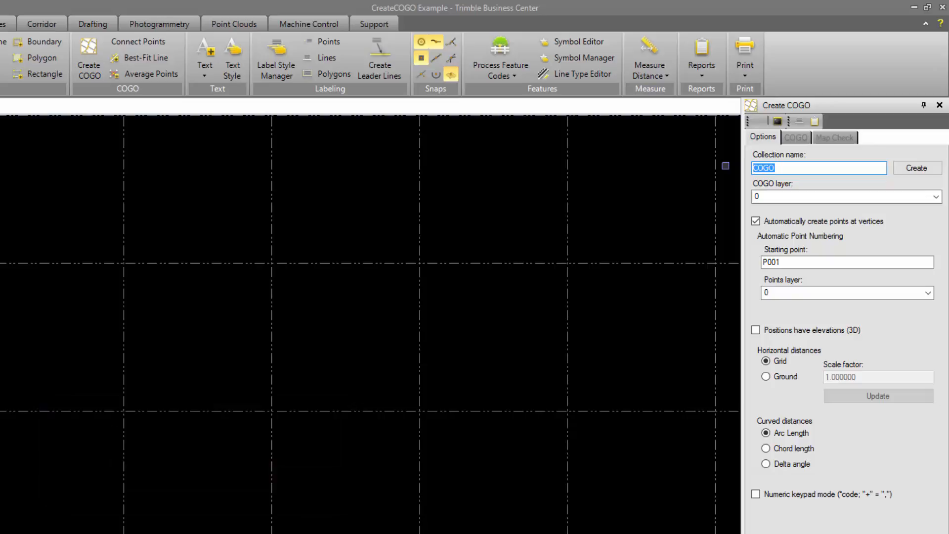
{"action": "type", "text": "Trimble C"}
{"action": "type", "text": "arcel"}
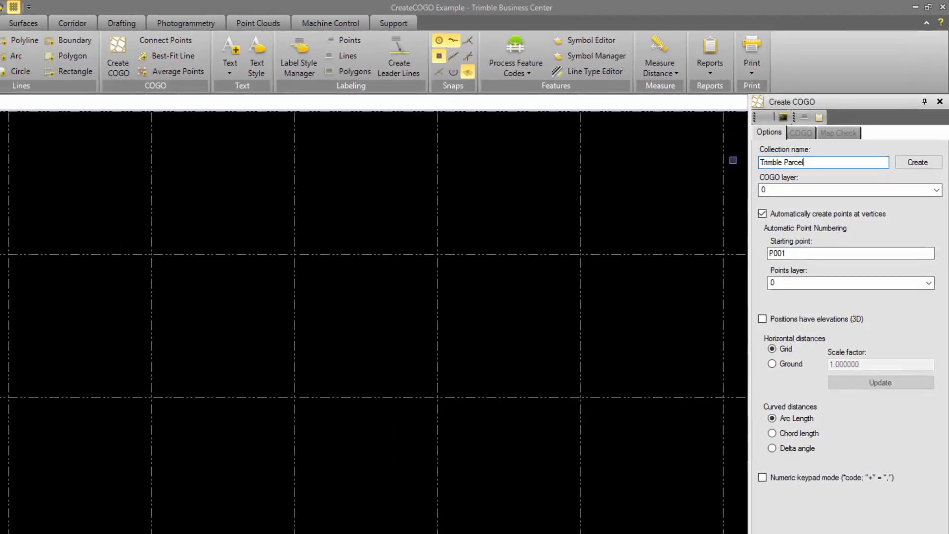
- Create an orange layer named COGO Collection and assign it as the collection's COGO layer
{"action": "left_click", "coordinate": [779, 198]}
{"action": "left_click", "coordinate": [779, 208]}
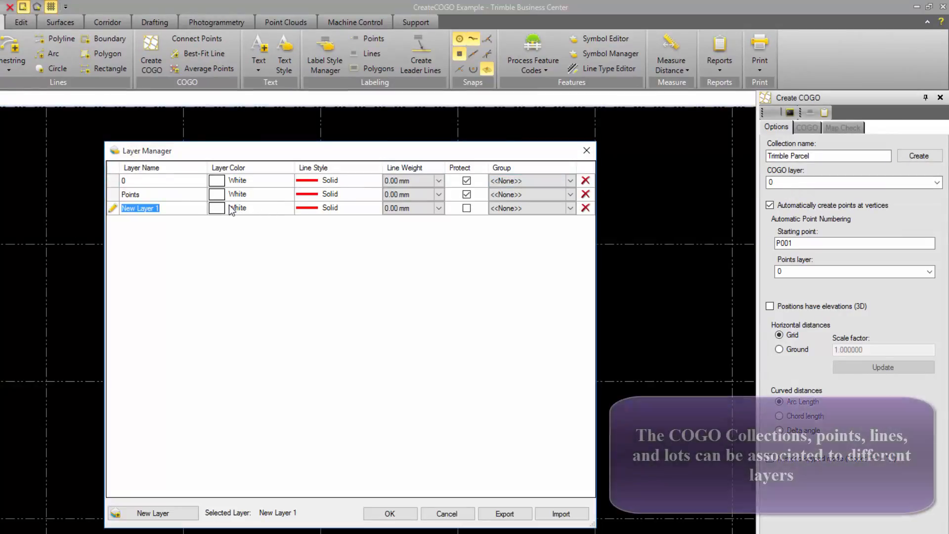
{"action": "type", "text": "Cogo"}
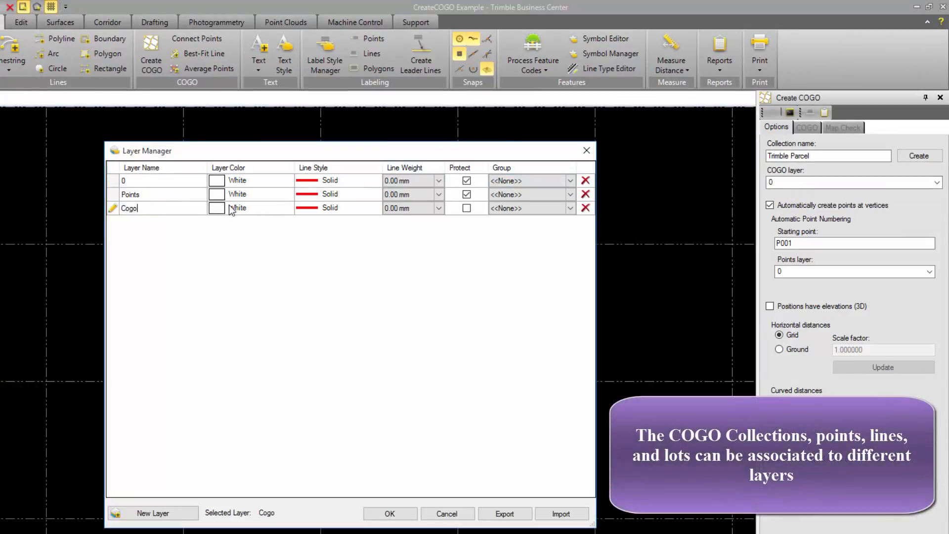
{"action": "key", "text": "BackSpace"}
{"action": "key", "text": "BackSpace"}
{"action": "type", "text": "OGO Collection"}
{"action": "left_click", "coordinate": [244, 210]}
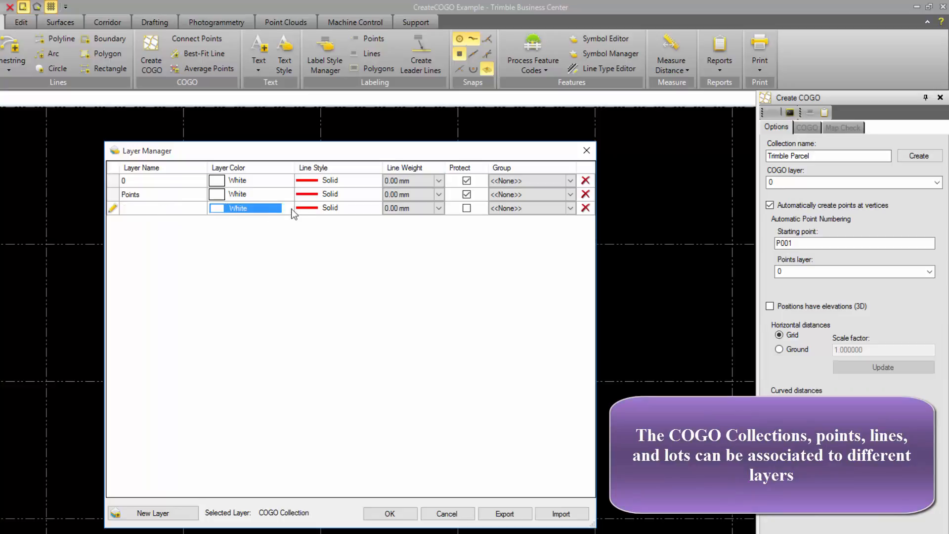
{"action": "left_click", "coordinate": [289, 208]}
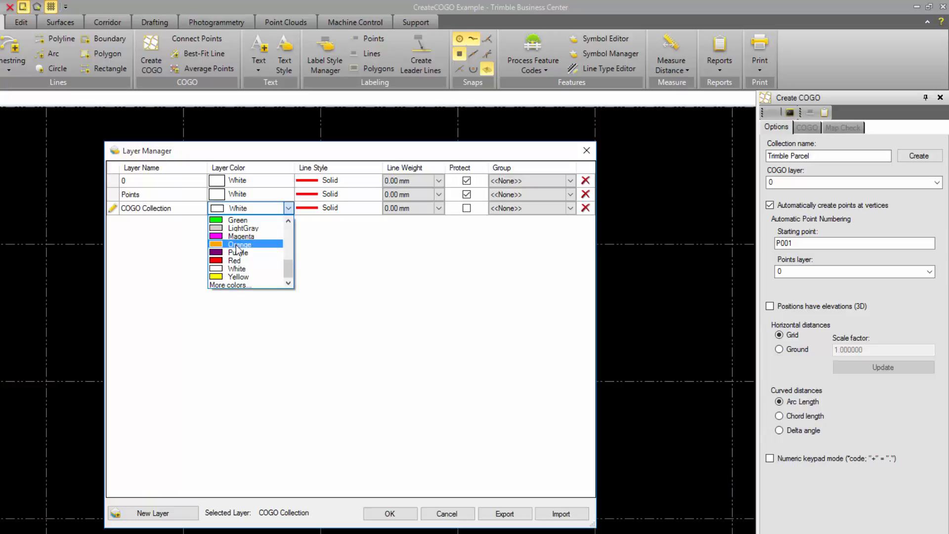
{"action": "left_click", "coordinate": [240, 244]}
{"action": "left_click", "coordinate": [390, 514]}
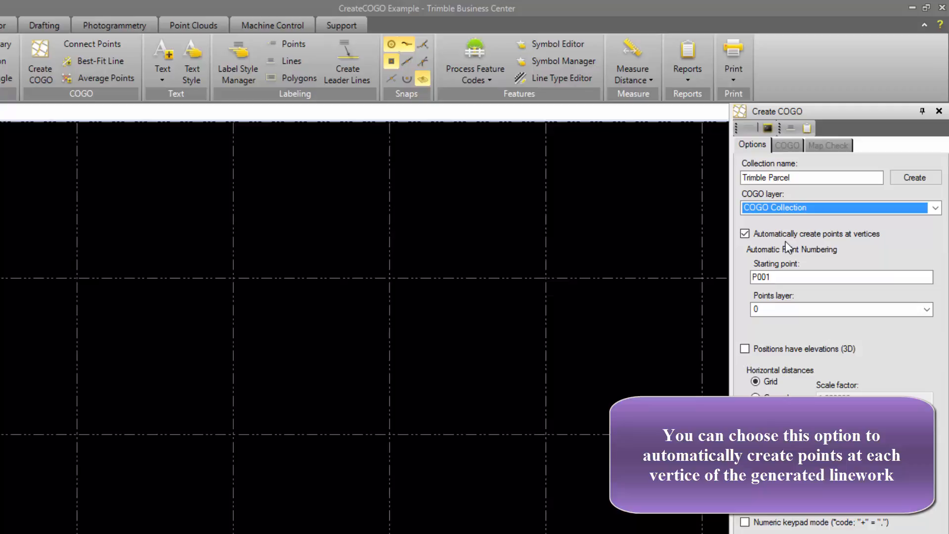
- Number the automatically created vertex points from PT1 and place them on a new layer named COGO Points
{"action": "left_click", "coordinate": [781, 277]}
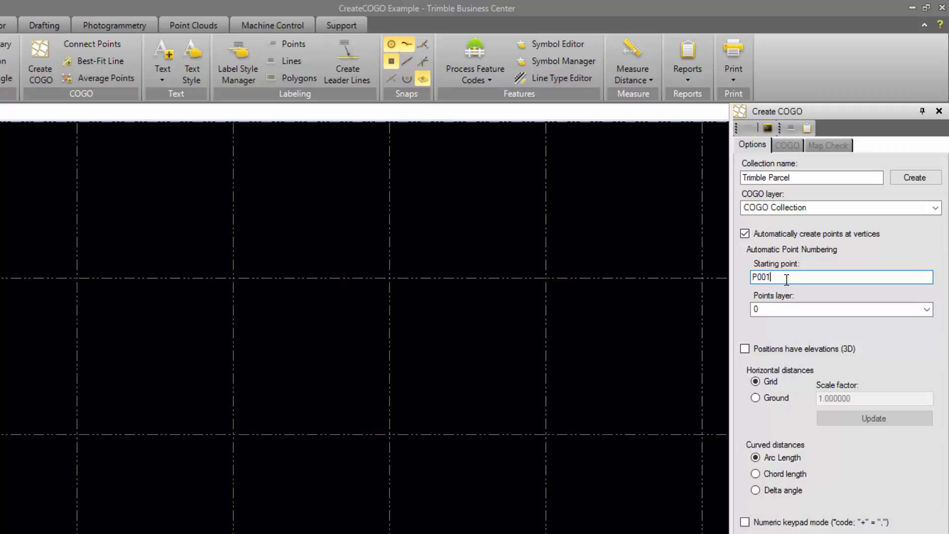
{"action": "left_click_drag", "start_coordinate": [787, 280], "coordinate": [742, 287]}
{"action": "left_click", "coordinate": [779, 310]}
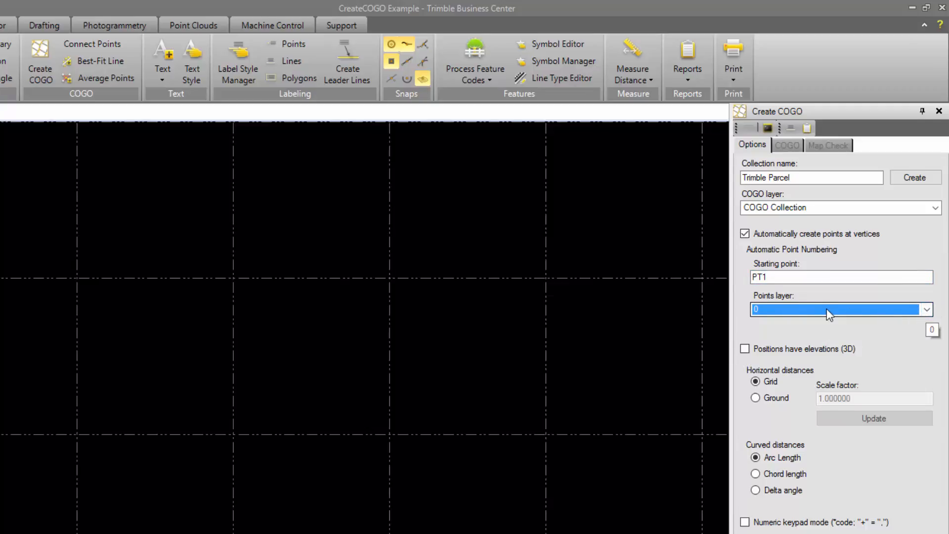
{"action": "double_click", "coordinate": [827, 308]}
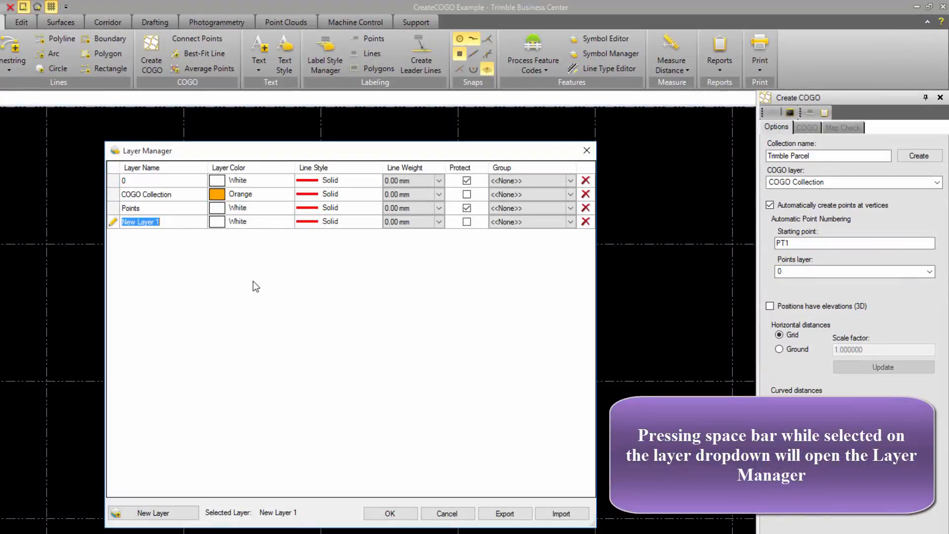
{"action": "type", "text": "COGO Points"}
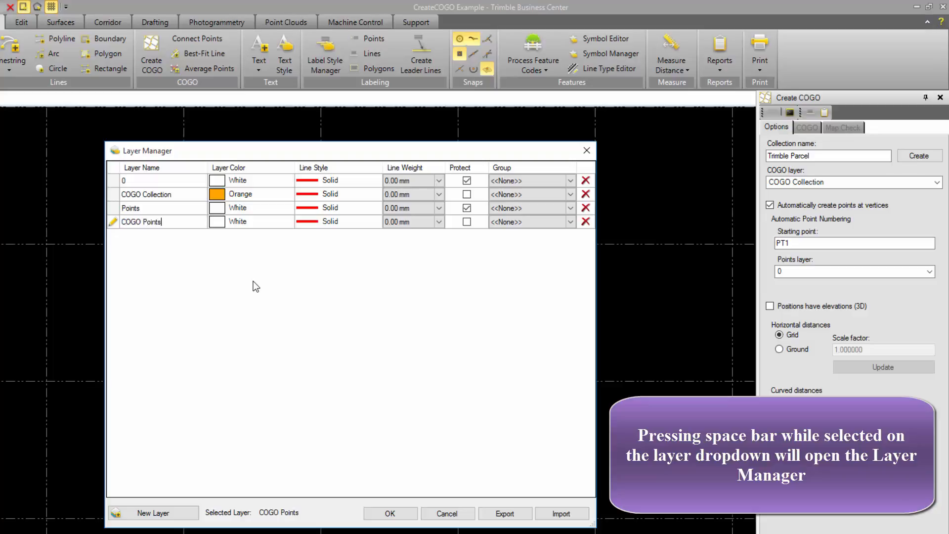
{"action": "left_click", "coordinate": [390, 513]}
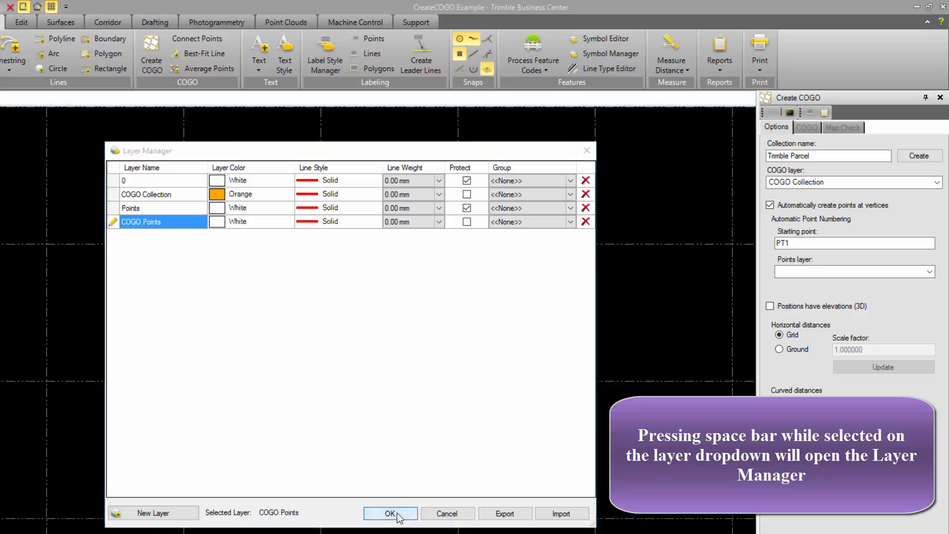
{"action": "left_click", "coordinate": [770, 205]}
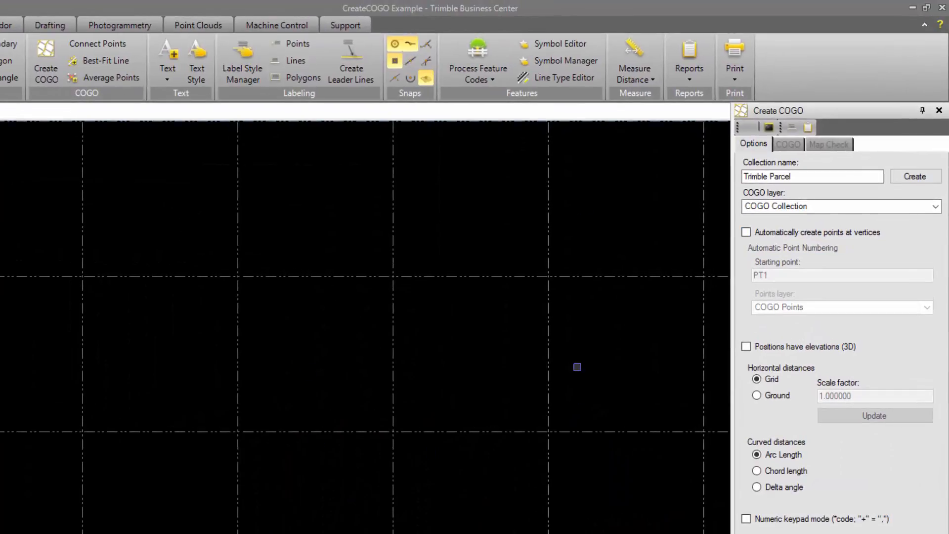
{"action": "left_click", "coordinate": [746, 232]}
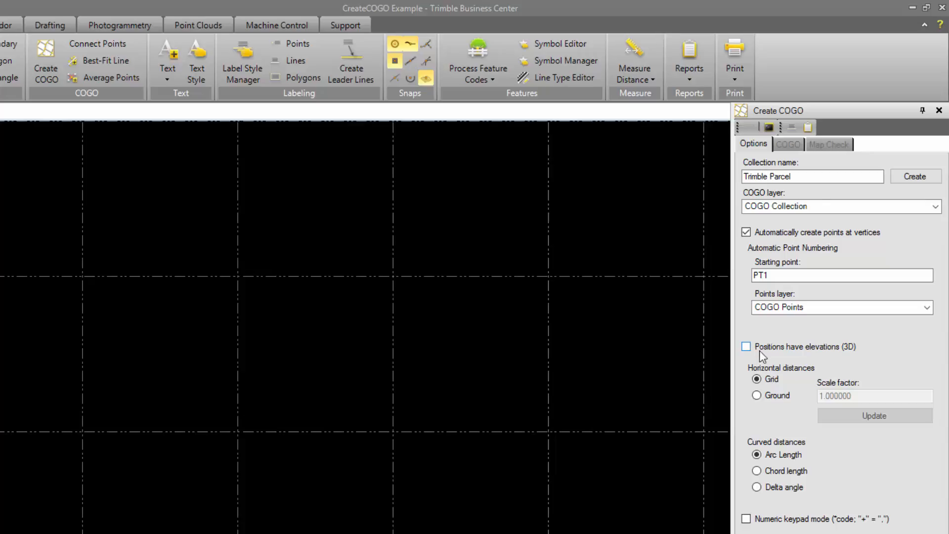
- Set horizontal distances to Ground with a scale factor of 1.000000 and create the Trimble Parcel collection
{"action": "left_click", "coordinate": [757, 395]}
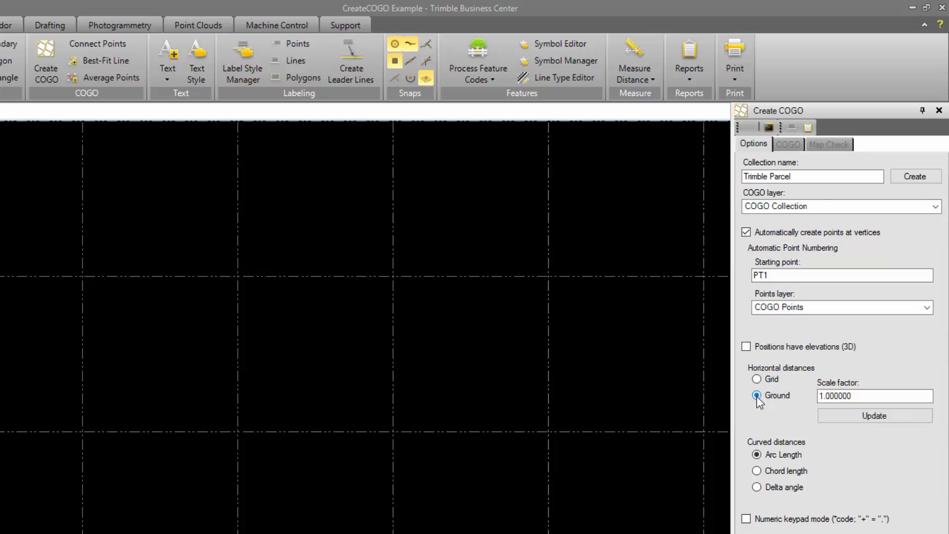
{"action": "left_click", "coordinate": [853, 396]}
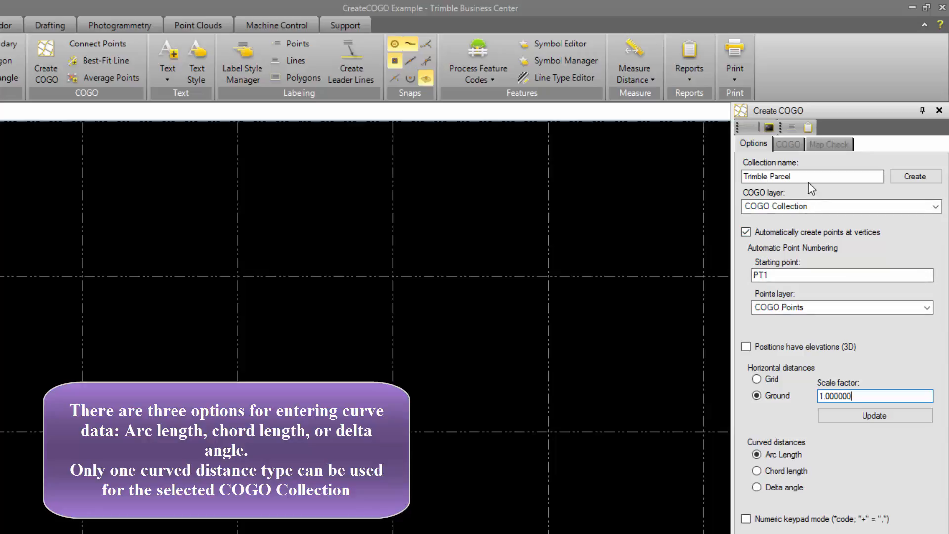
{"action": "mouse_move", "coordinate": [806, 181]}
{"action": "left_mouse_down"}
{"action": "mouse_move", "coordinate": [746, 185]}
{"action": "mouse_move", "coordinate": [807, 184]}
{"action": "left_mouse_up"}
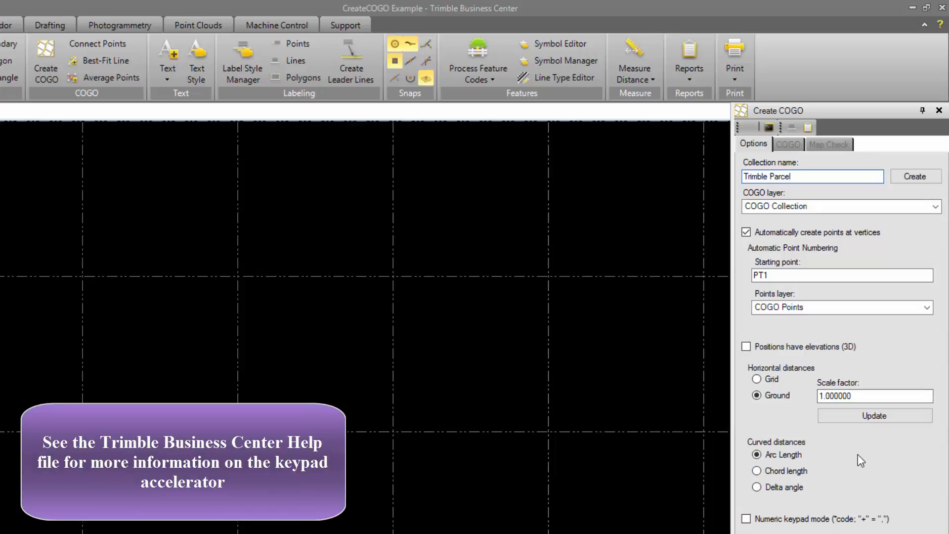
{"action": "left_click", "coordinate": [910, 175]}
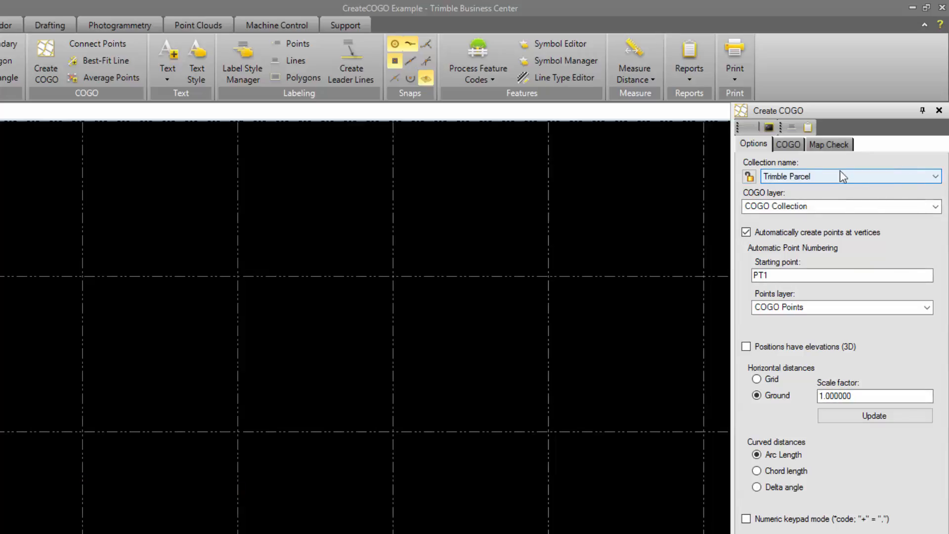
- Reselect the Trimble Parcel collection, lock it against modification and unlock it again
{"action": "left_click", "coordinate": [933, 179]}
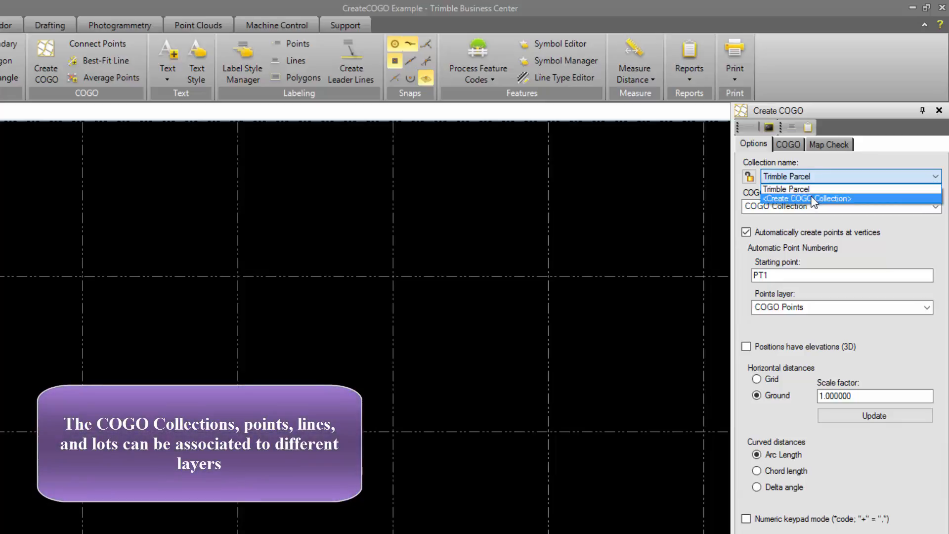
{"action": "left_click", "coordinate": [780, 189]}
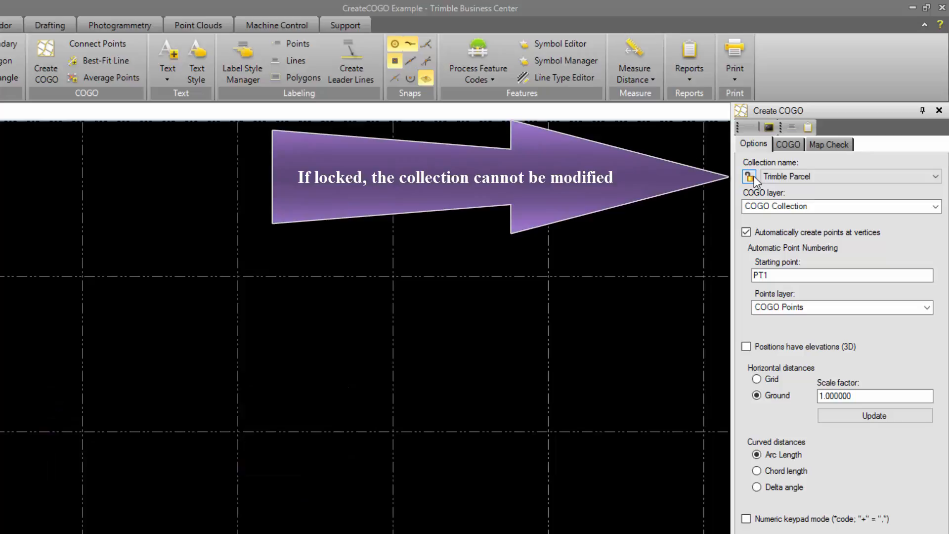
{"action": "left_click", "coordinate": [753, 176]}
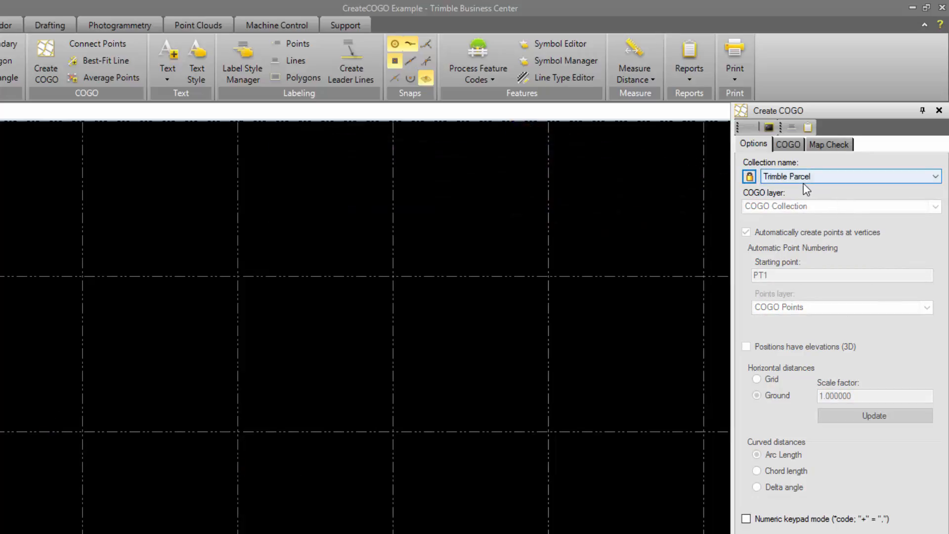
{"action": "left_click", "coordinate": [750, 180]}
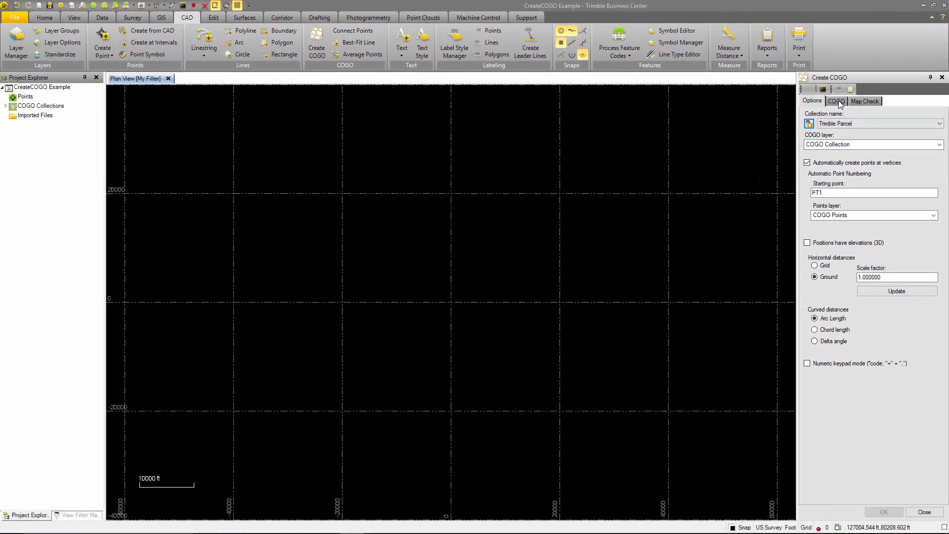
- Enter a start coordinate of 5000,5000 for the parcel and accept the projection's false origin update
{"action": "left_click", "coordinate": [839, 103]}
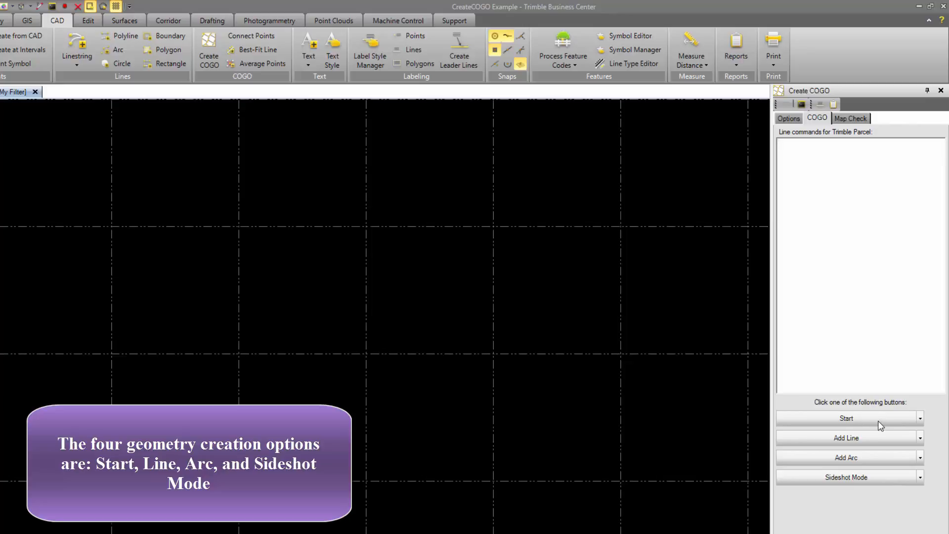
{"action": "left_click", "coordinate": [920, 418]}
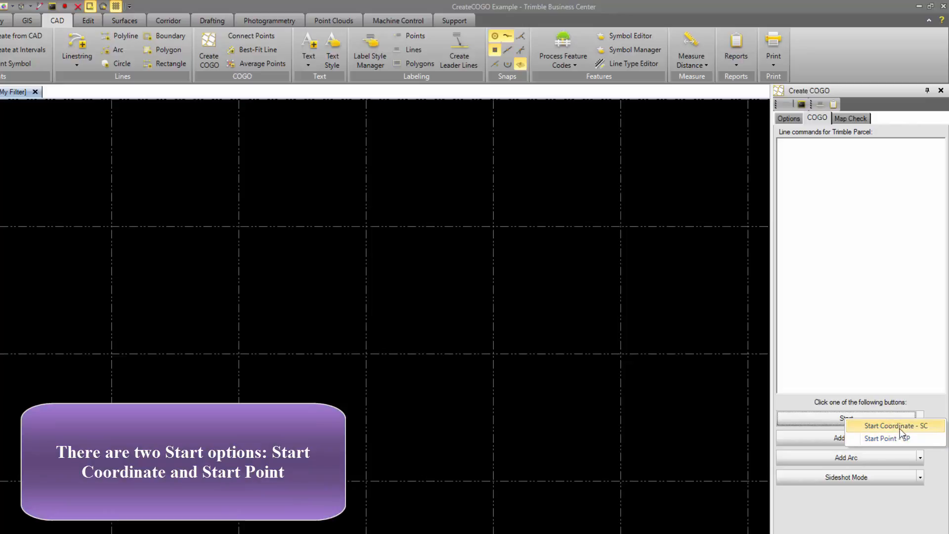
{"action": "left_click", "coordinate": [899, 427]}
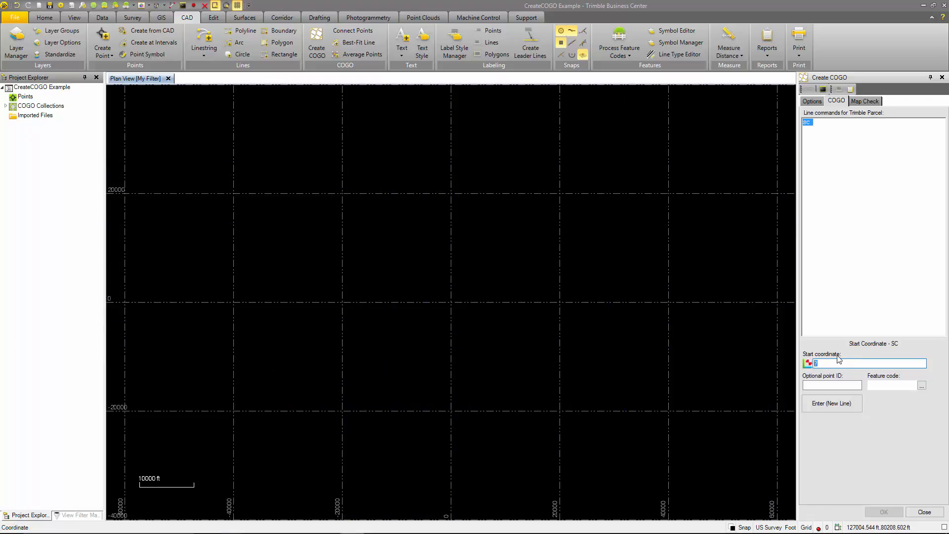
{"action": "type", "text": "5000,5000"}
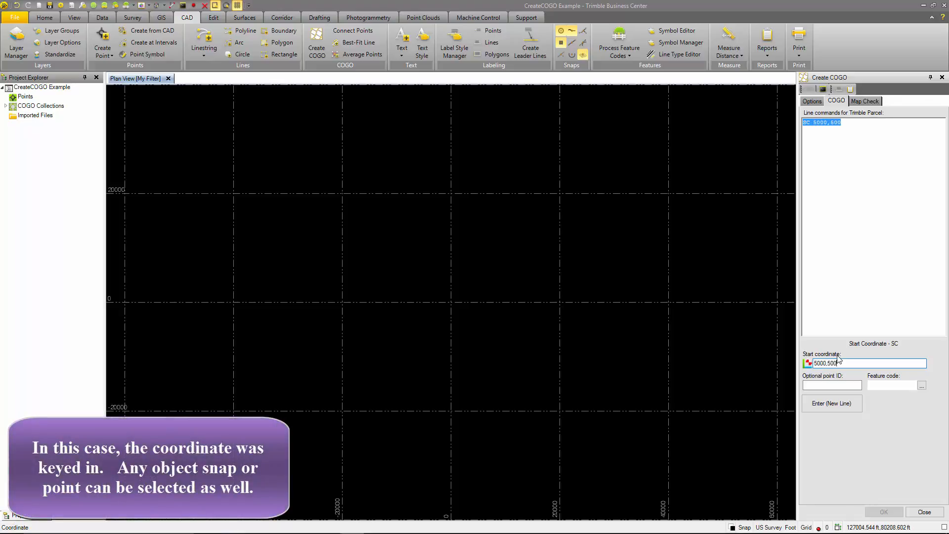
{"action": "left_click", "coordinate": [833, 385]}
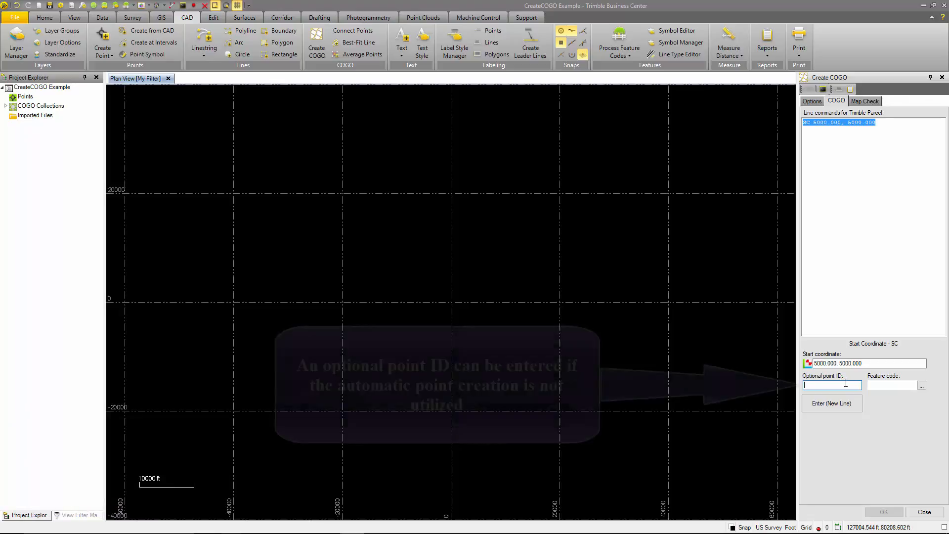
{"action": "left_click", "coordinate": [877, 384]}
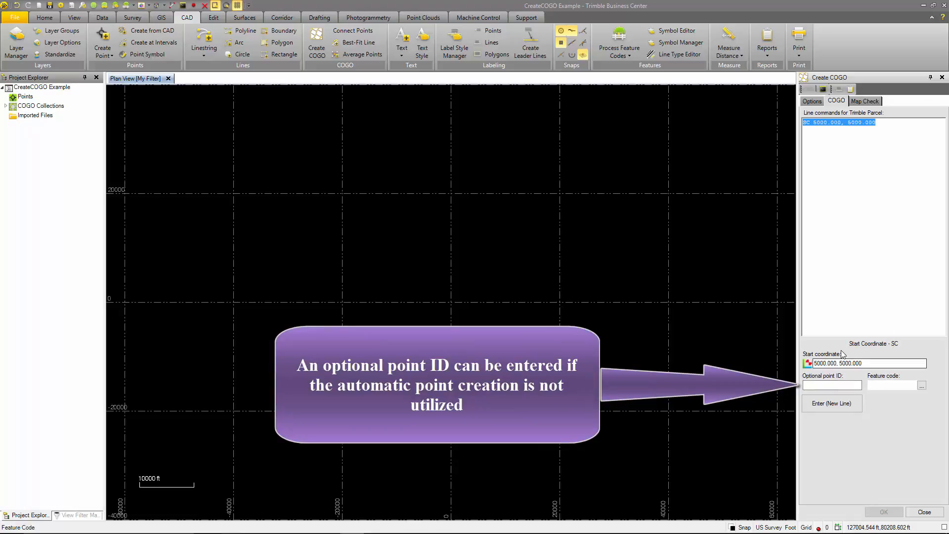
{"action": "left_click", "coordinate": [830, 405]}
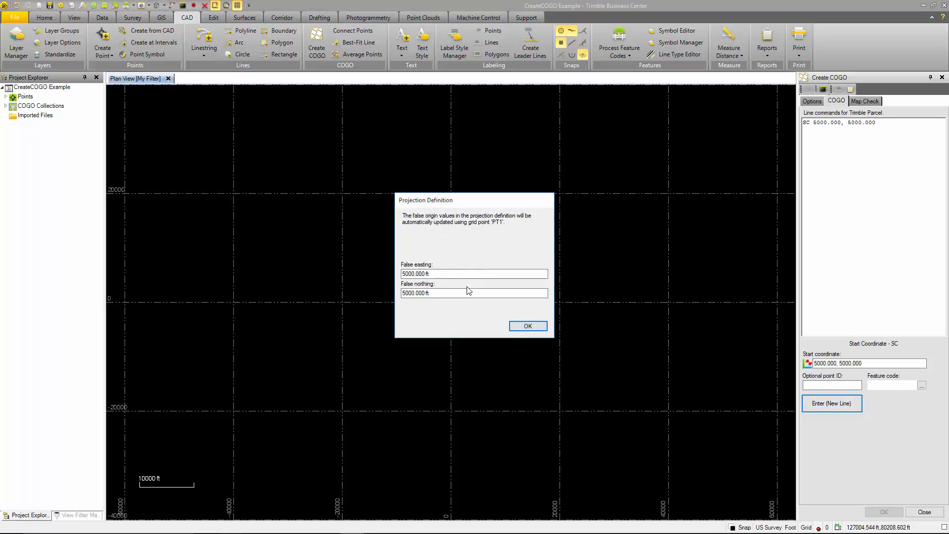
{"action": "left_click", "coordinate": [527, 326]}
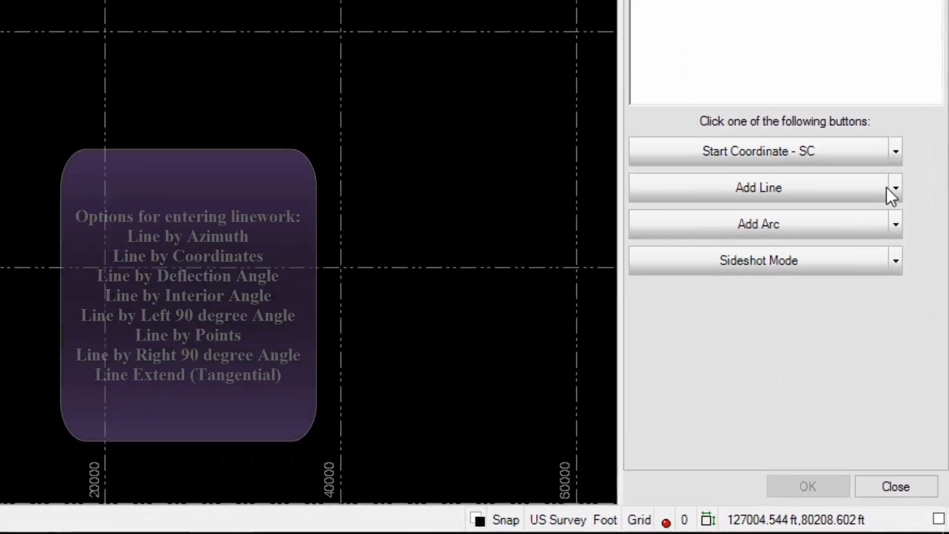
- Add a line by azimuth from the start coordinate with azimuth 180°00'10" and length 100 ft
{"action": "left_click", "coordinate": [892, 188]}
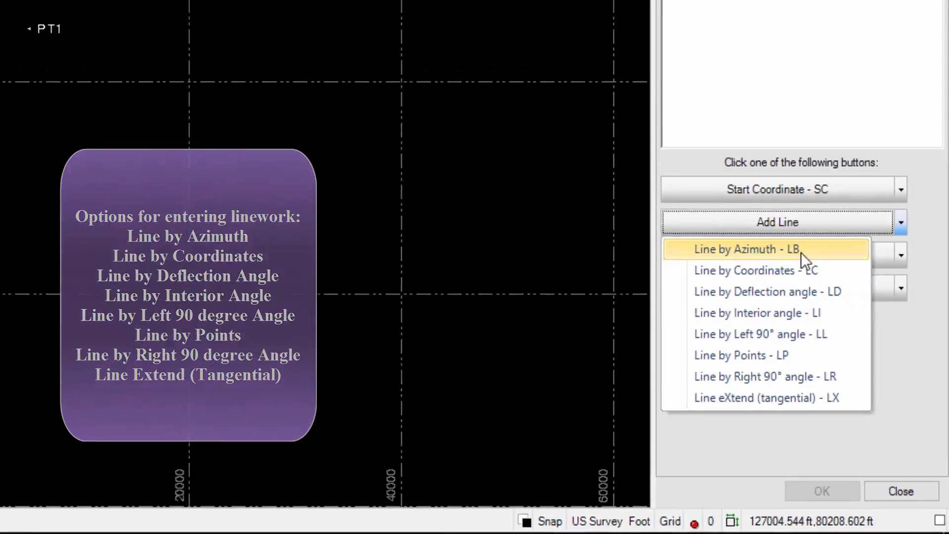
{"action": "left_click", "coordinate": [774, 199]}
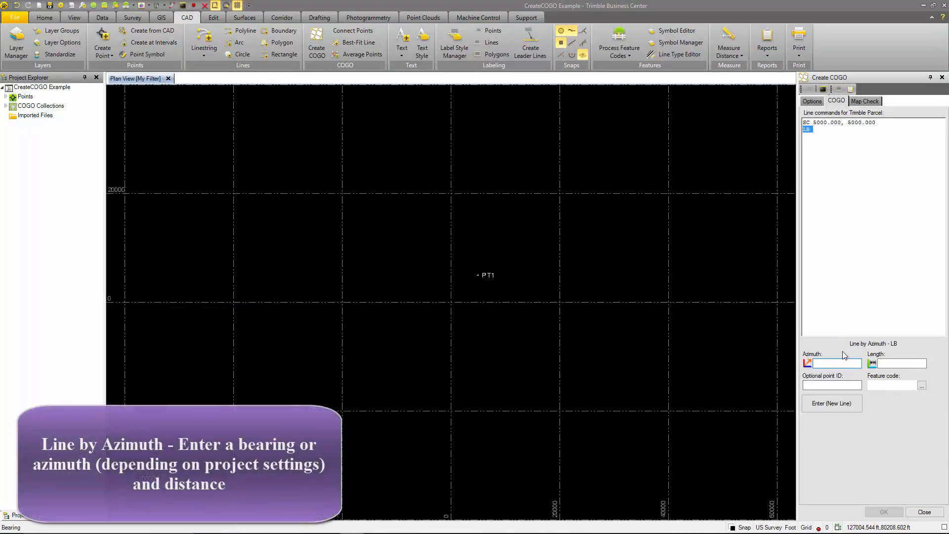
{"action": "left_click", "coordinate": [820, 130]}
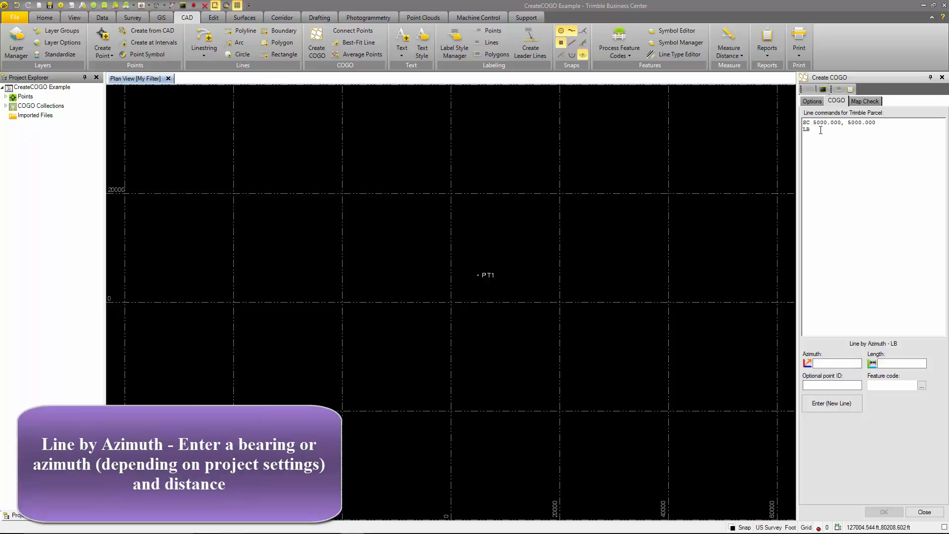
{"action": "left_click", "coordinate": [833, 363]}
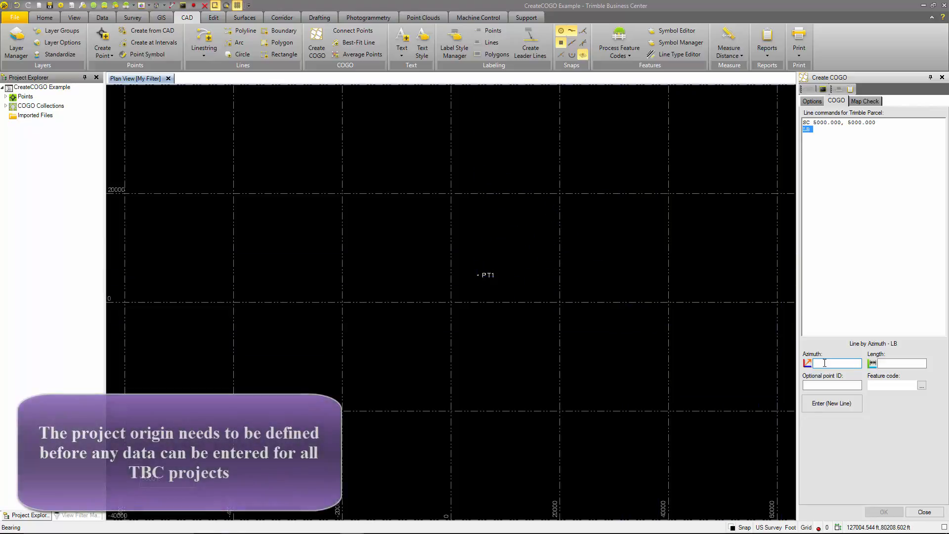
{"action": "type", "text": "180"}
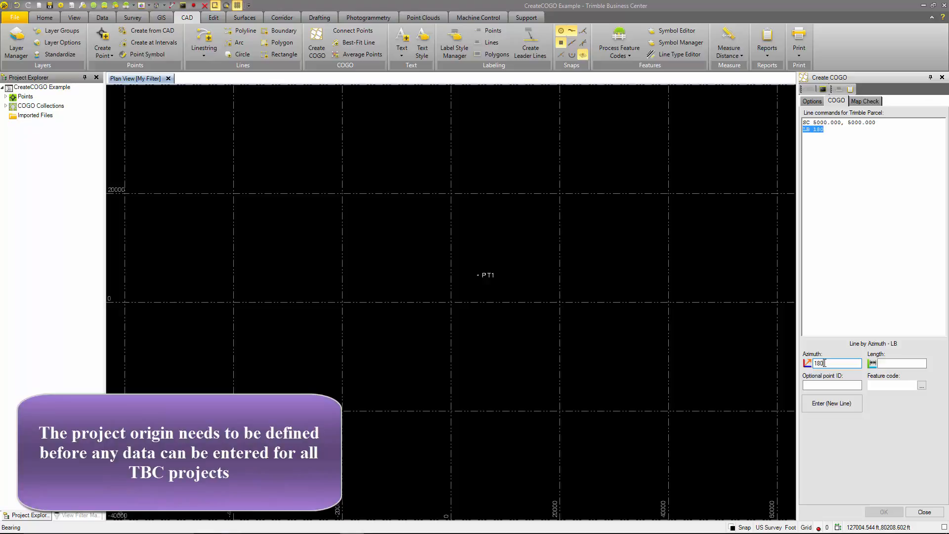
{"action": "type", "text": ".0010"}
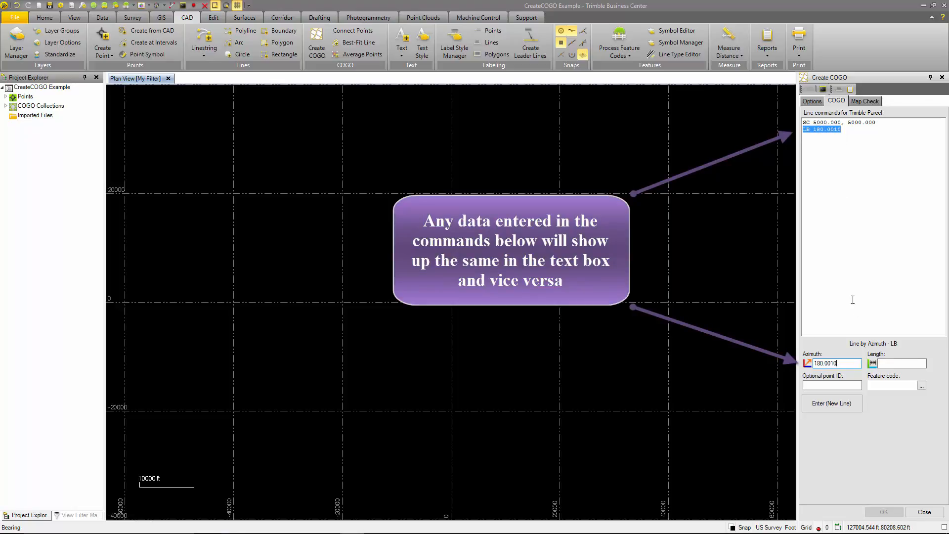
{"action": "key", "text": "Tab"}
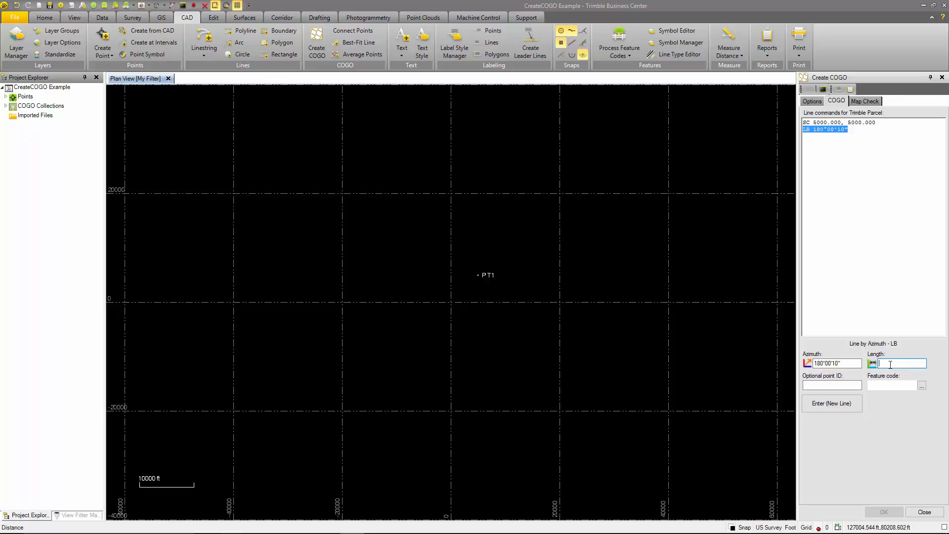
{"action": "type", "text": "1001"}
{"action": "left_click", "coordinate": [832, 407]}
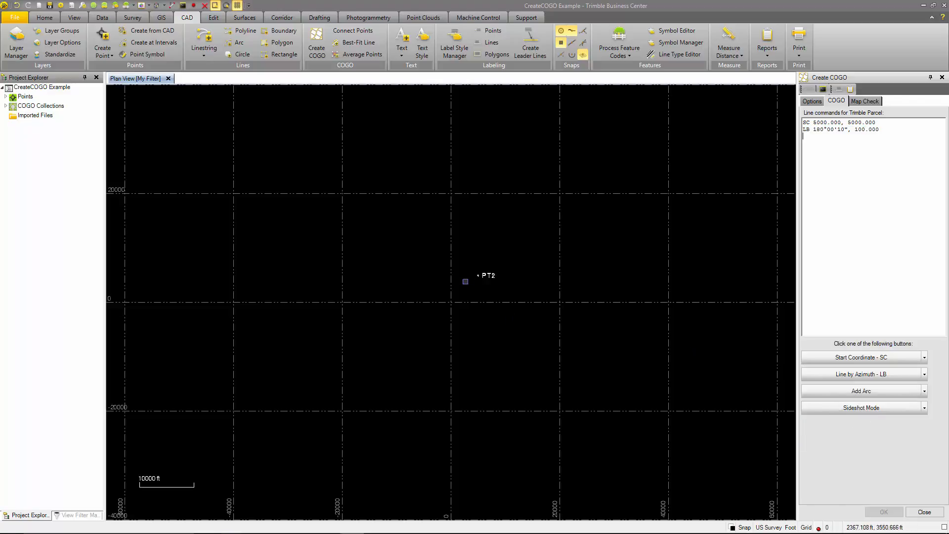
{"action": "middle_click", "coordinate": [485, 273]}
{"action": "middle_click", "coordinate": [485, 273]}
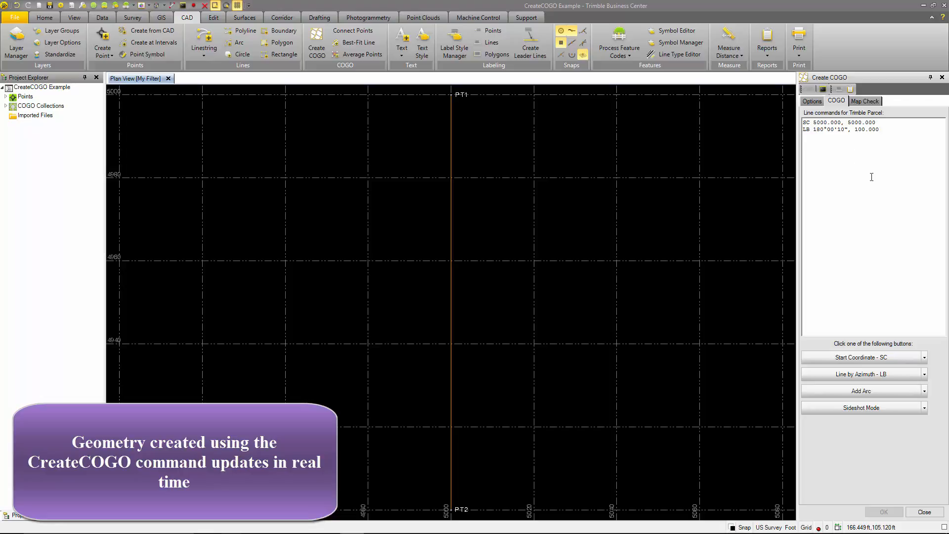
- Add a line by coordinates from PT2 to a freely picked end coordinate of about 4920.053, 4899.766
{"action": "left_click", "coordinate": [924, 374]}
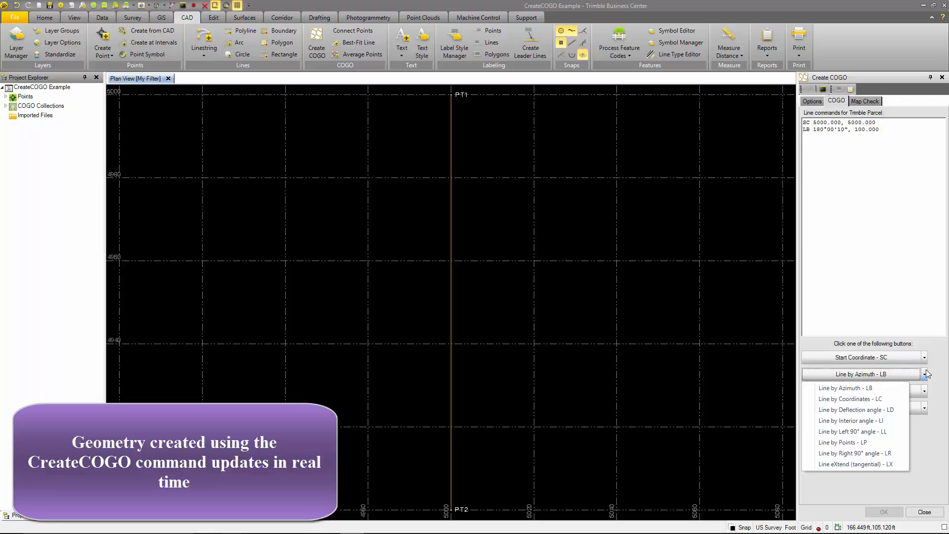
{"action": "left_click", "coordinate": [865, 400]}
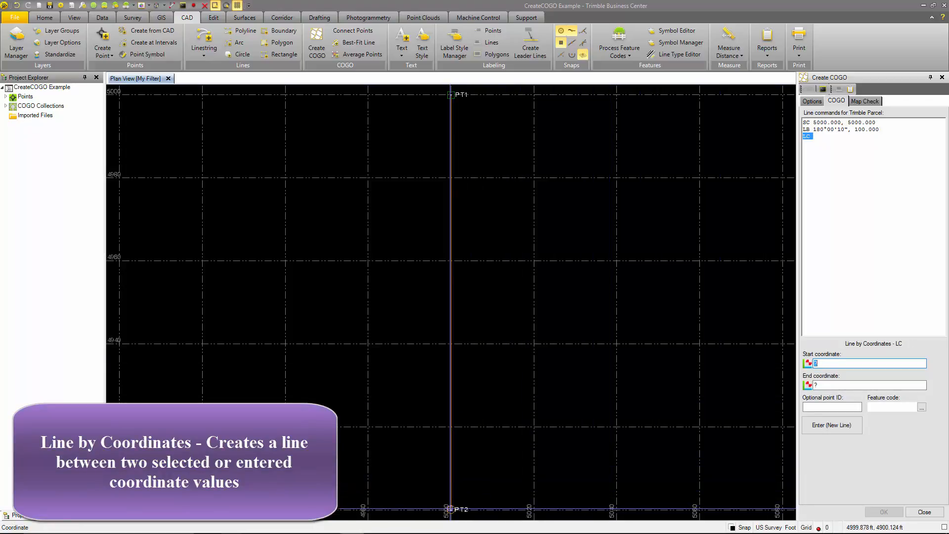
{"action": "left_click", "coordinate": [450, 509]}
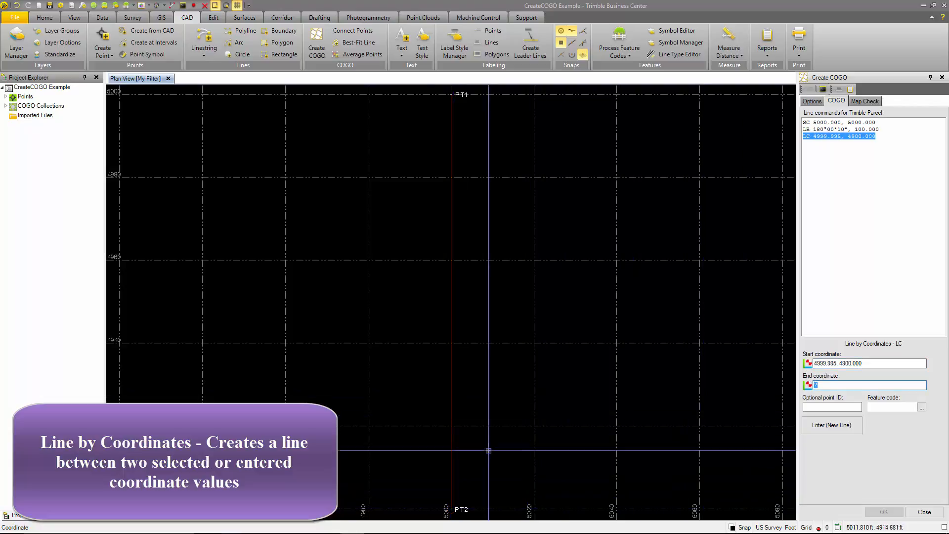
{"action": "middle_click_drag", "start_coordinate": [394, 412], "coordinate": [476, 343]}
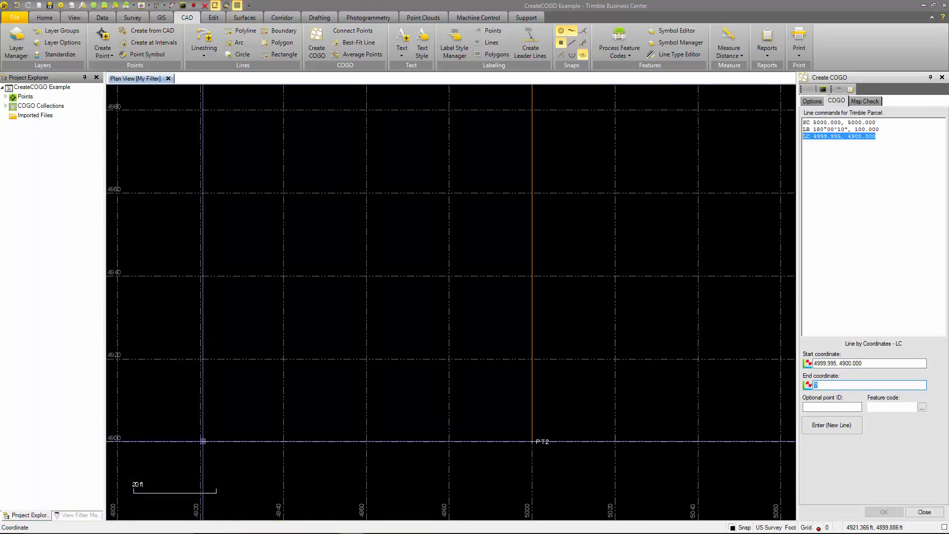
{"action": "left_click", "coordinate": [200, 442]}
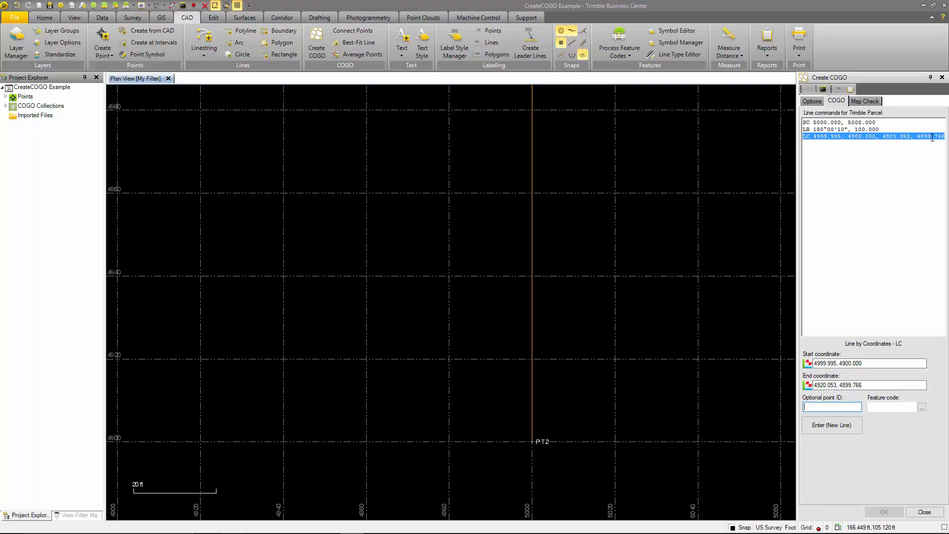
{"action": "left_click", "coordinate": [841, 425]}
{"action": "scroll", "coordinate": [452, 288], "scroll_direction": "down", "scroll_amount": 1}
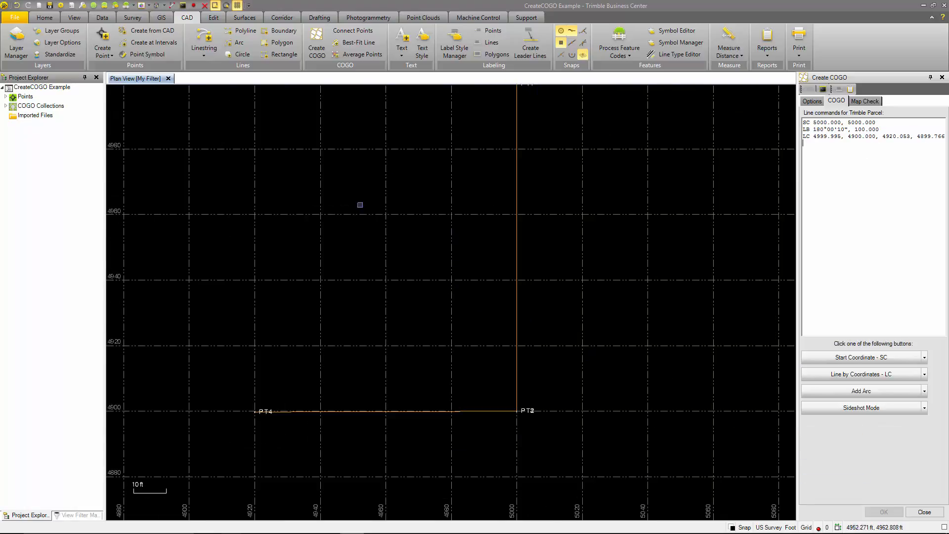
{"action": "scroll", "coordinate": [360, 204], "scroll_direction": "down", "scroll_amount": 1}
{"action": "middle_click_drag", "start_coordinate": [371, 244], "coordinate": [426, 289]}
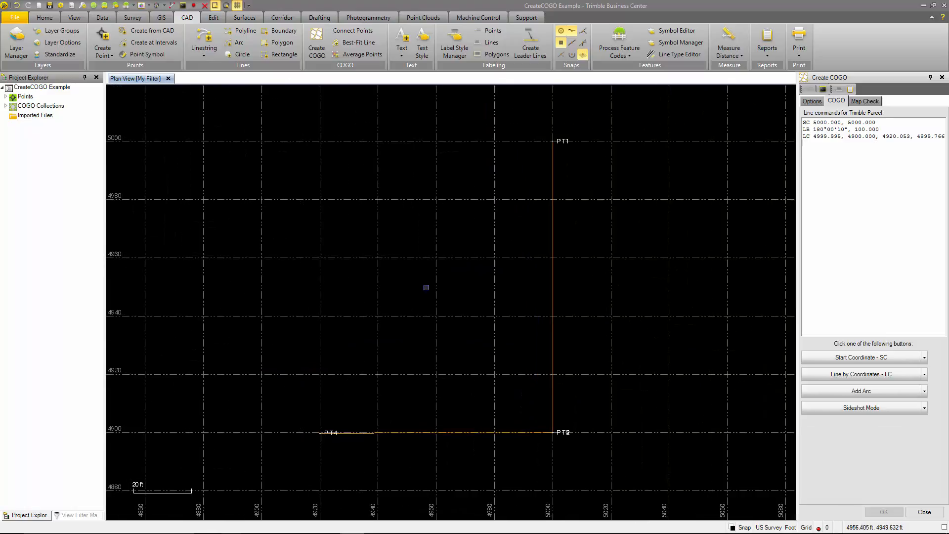
- Add a line by deflection angle with an angle of 90°01'05" and a length of 100.5 ft
{"action": "left_click", "coordinate": [924, 374]}
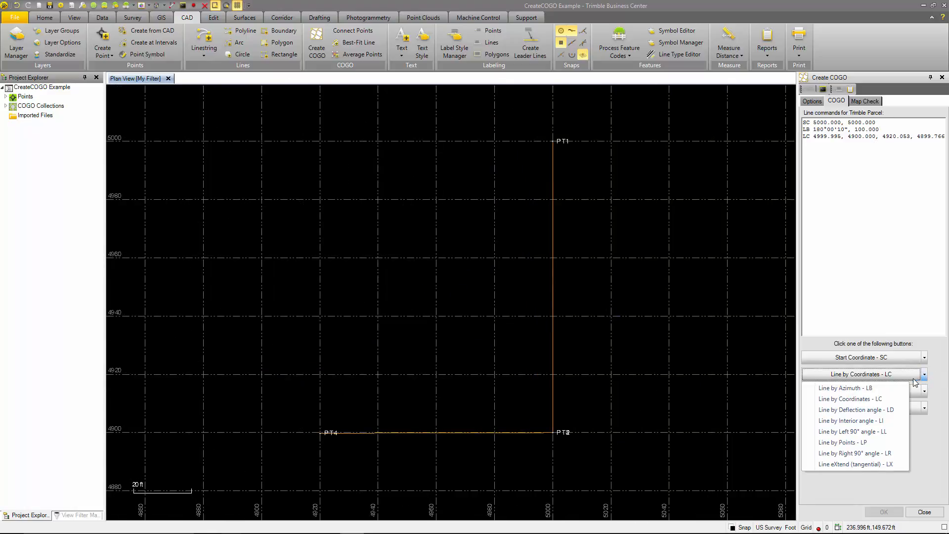
{"action": "left_click", "coordinate": [841, 409]}
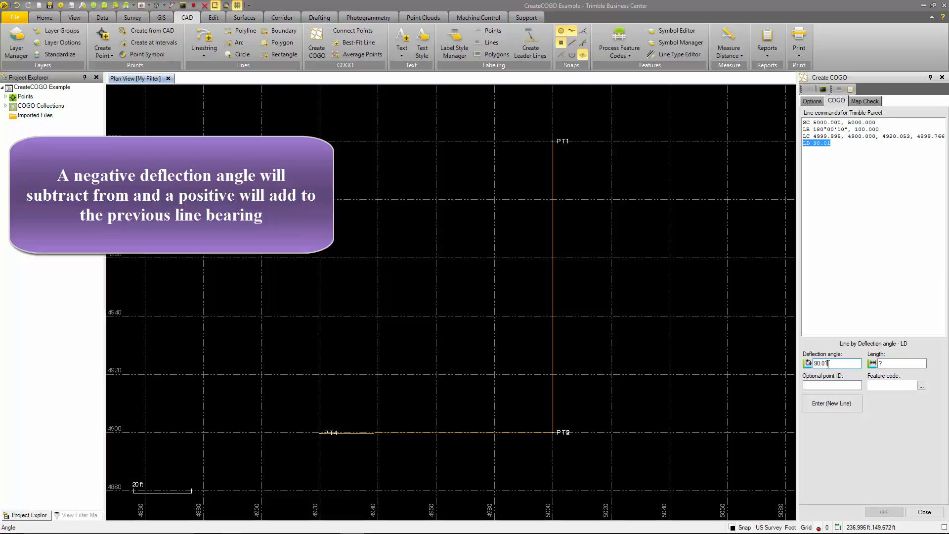
{"action": "type", "text": "05"}
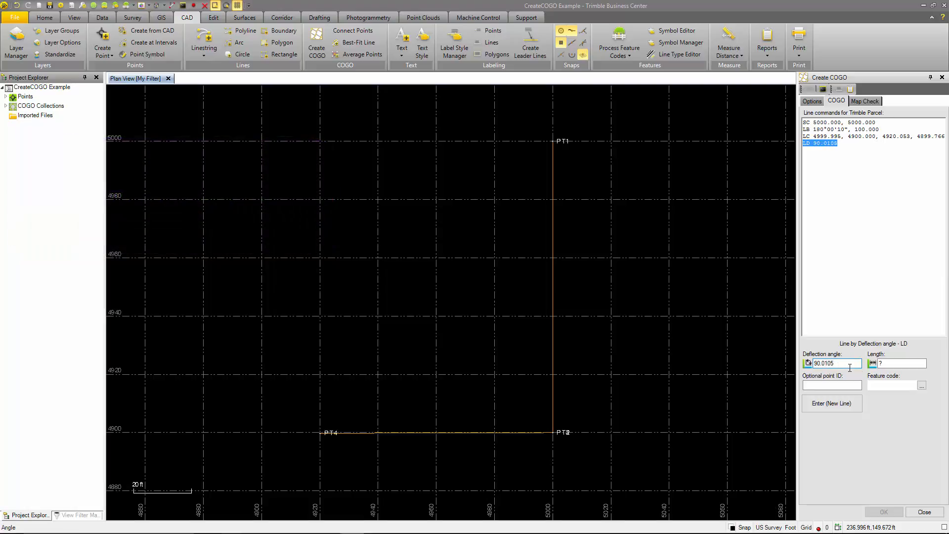
{"action": "left_click", "coordinate": [878, 364]}
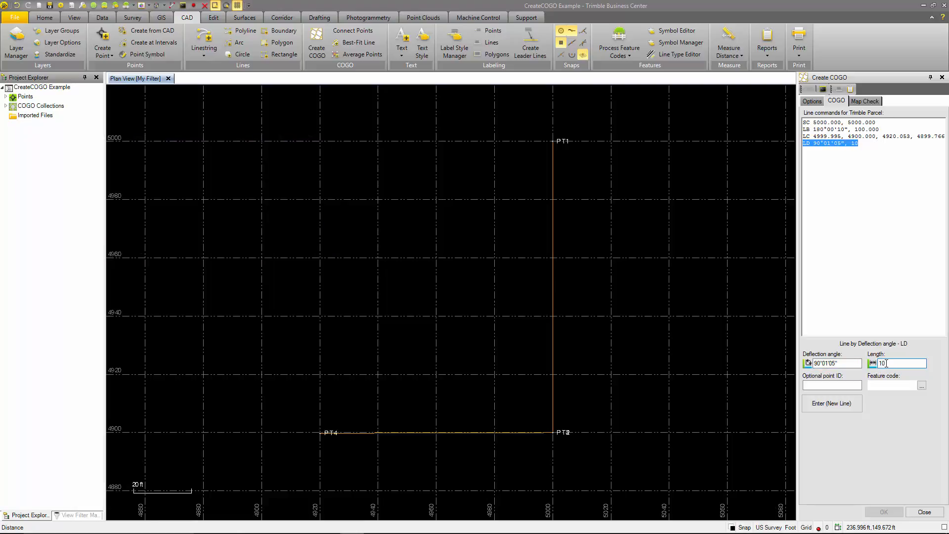
{"action": "left_click", "coordinate": [842, 403]}
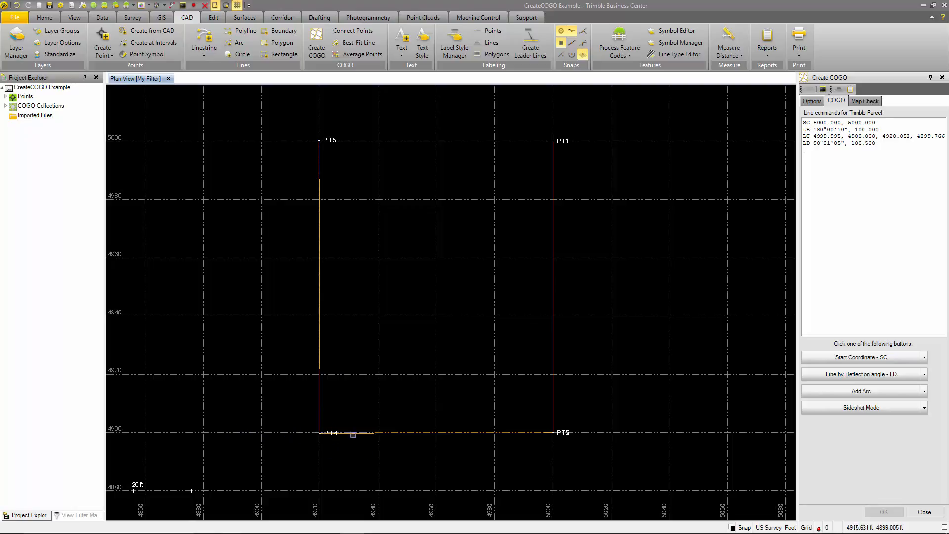
- Add a line by interior angle from PT5, picking the angle toward PT1 and setting the length to 100.1 ft
{"action": "left_click", "coordinate": [923, 374]}
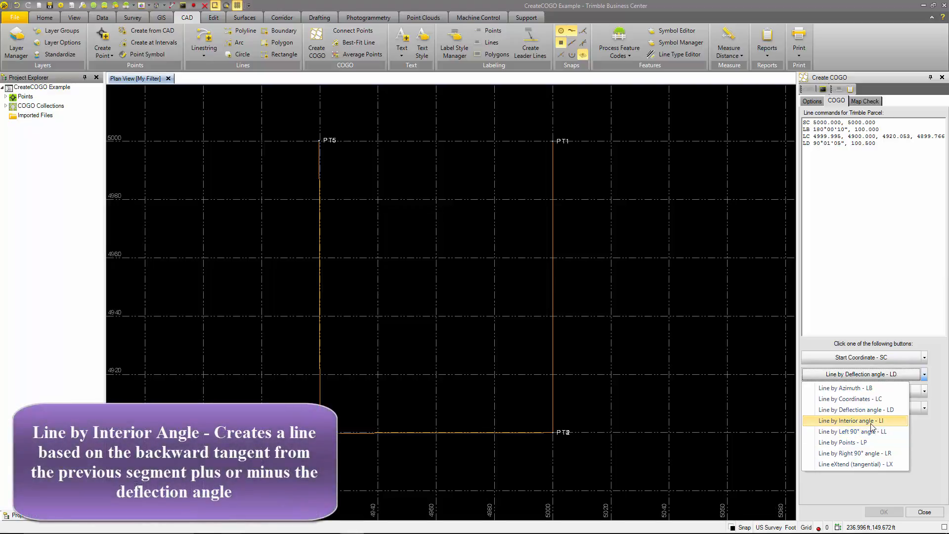
{"action": "left_click", "coordinate": [871, 421]}
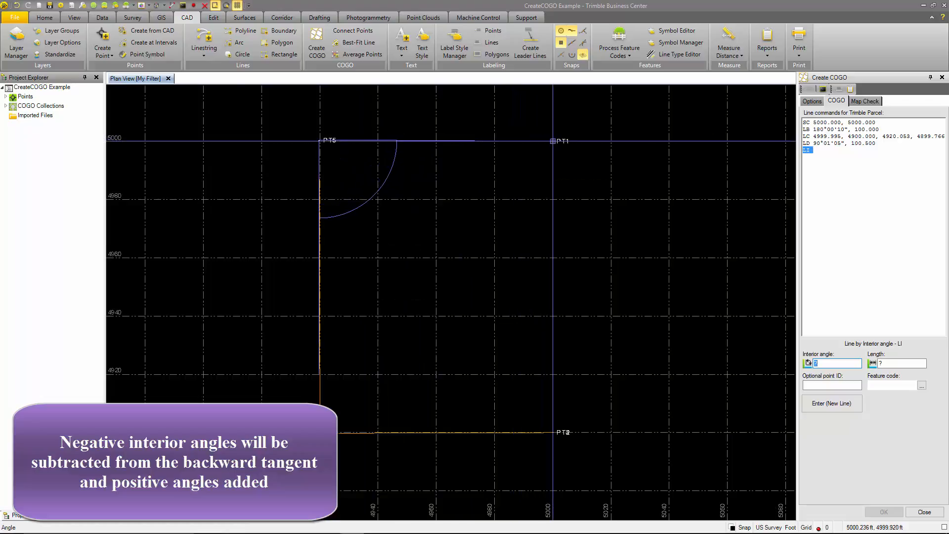
{"action": "right_click", "coordinate": [541, 143]}
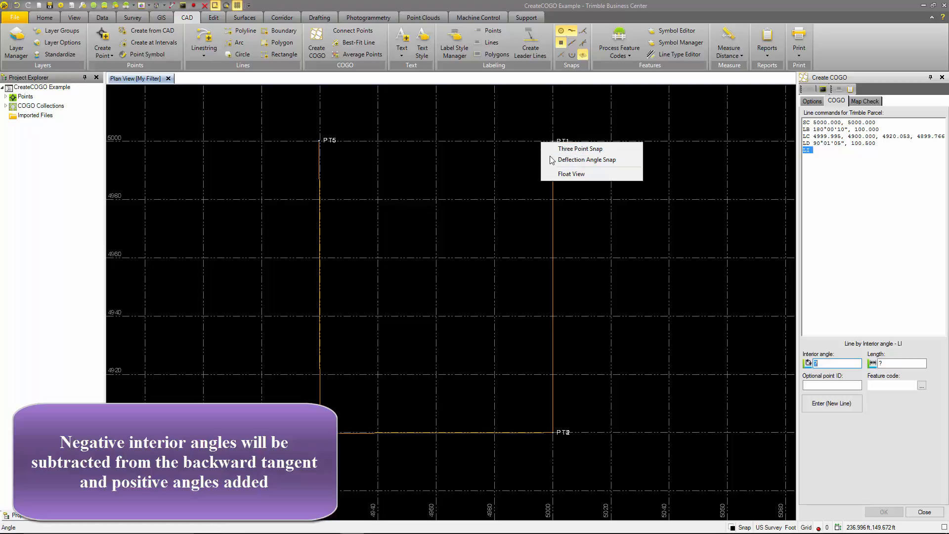
{"action": "left_click", "coordinate": [832, 362]}
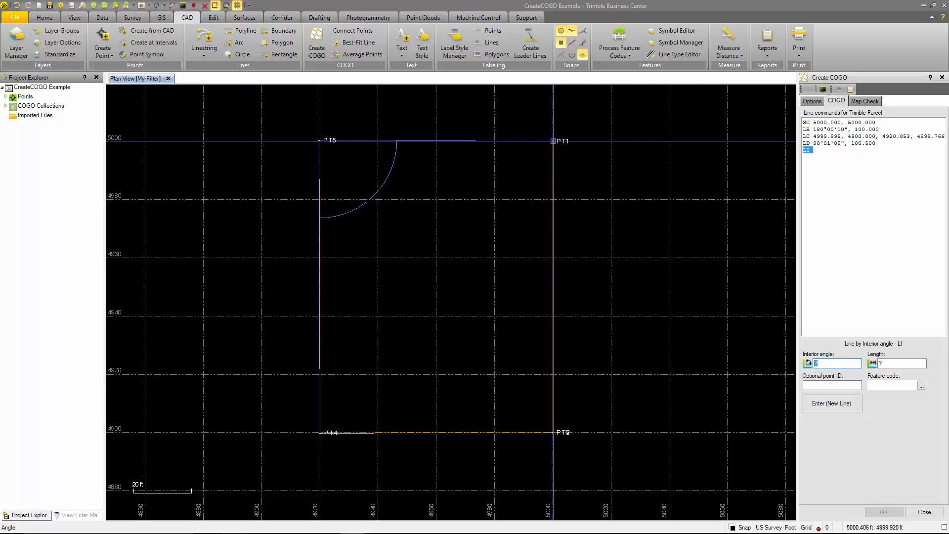
{"action": "left_click", "coordinate": [553, 141]}
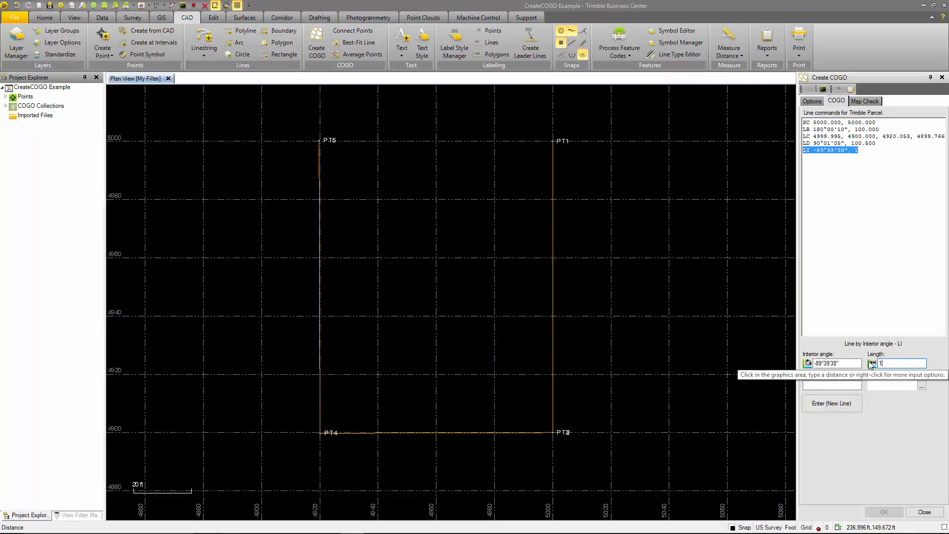
{"action": "type", "text": "100.1"}
{"action": "left_click", "coordinate": [858, 408]}
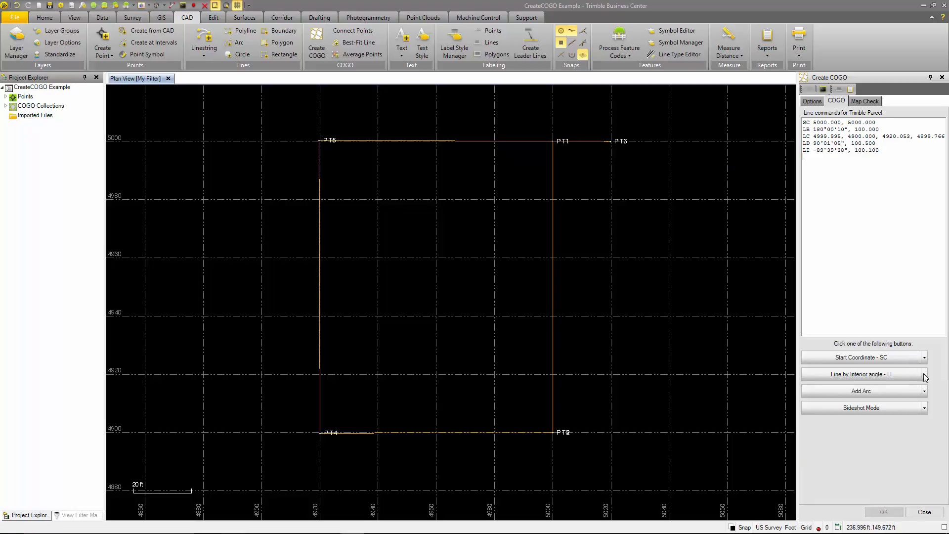
- Add a line by left 90° angle from PT6 with a length of 50 ft
{"action": "left_click", "coordinate": [924, 375]}
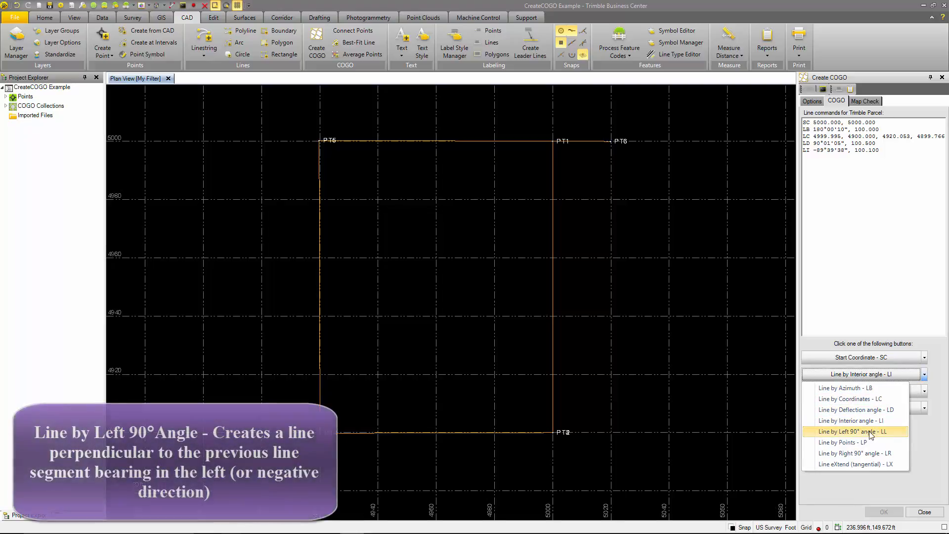
{"action": "left_click", "coordinate": [861, 433]}
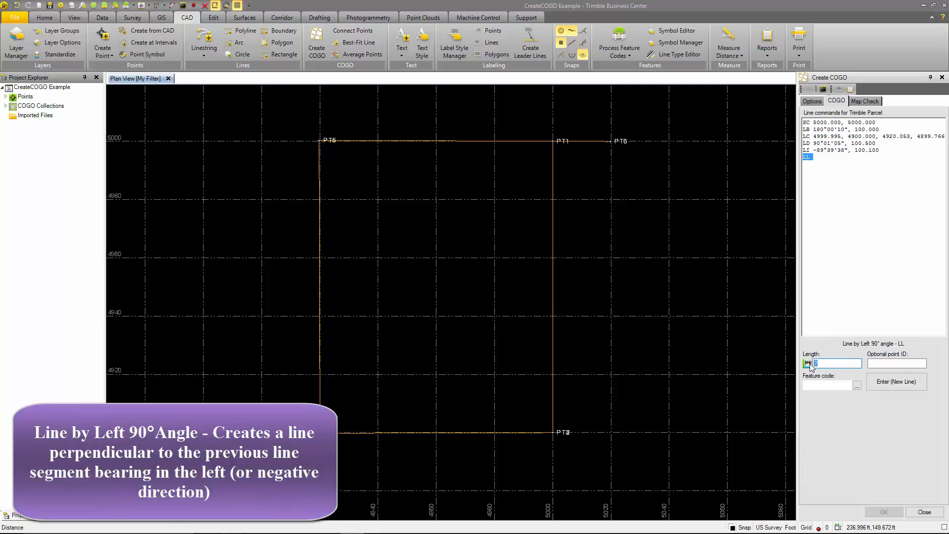
{"action": "left_click", "coordinate": [822, 158]}
{"action": "left_click", "coordinate": [816, 363]}
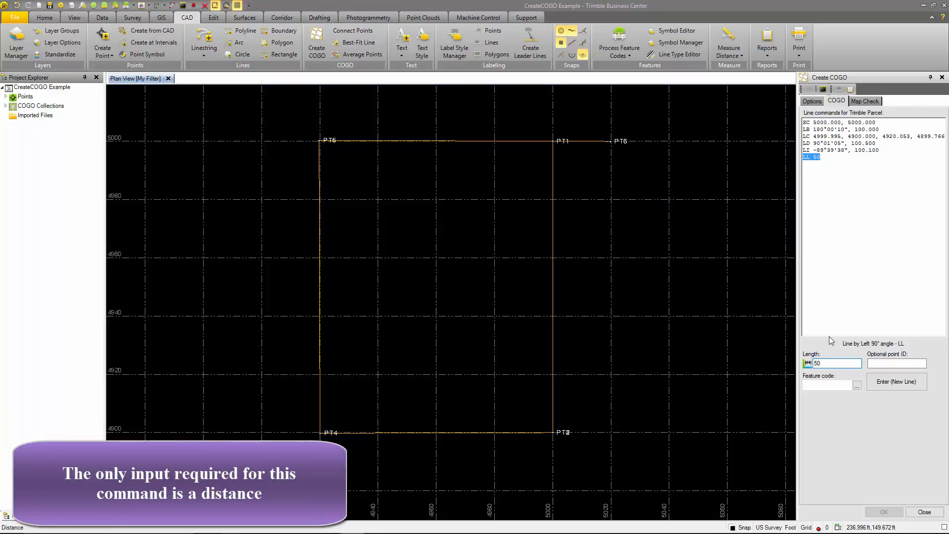
{"action": "type", "text": "50"}
{"action": "left_click", "coordinate": [896, 382]}
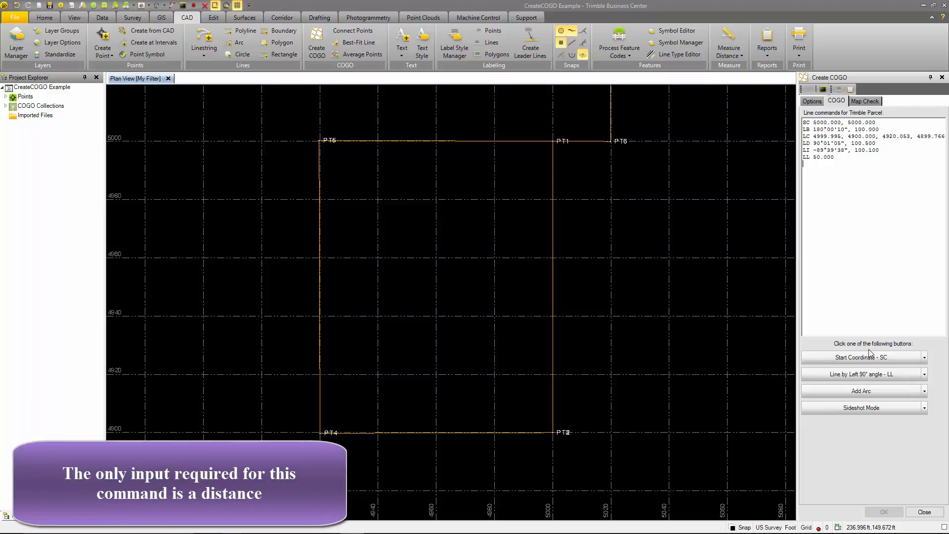
{"action": "middle_click_drag", "start_coordinate": [678, 144], "coordinate": [663, 296]}
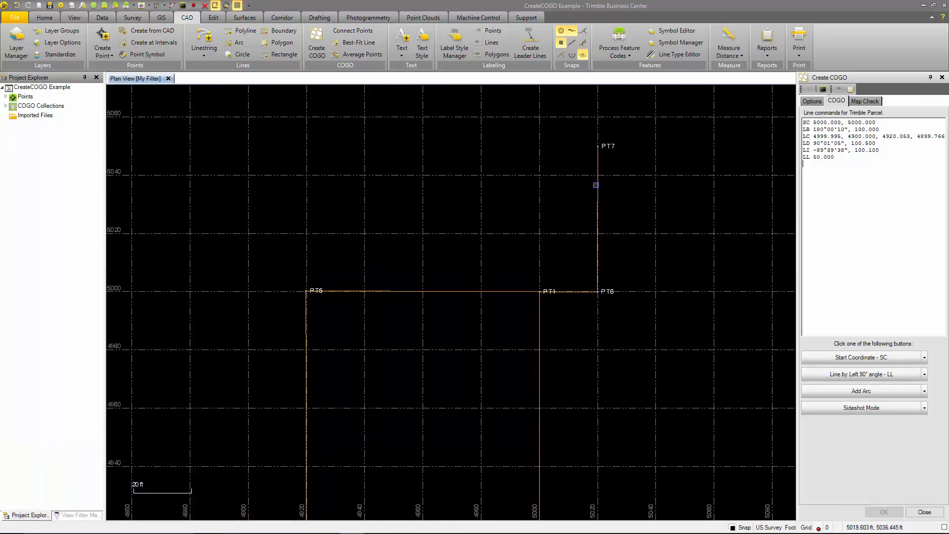
{"action": "left_click", "coordinate": [924, 375]}
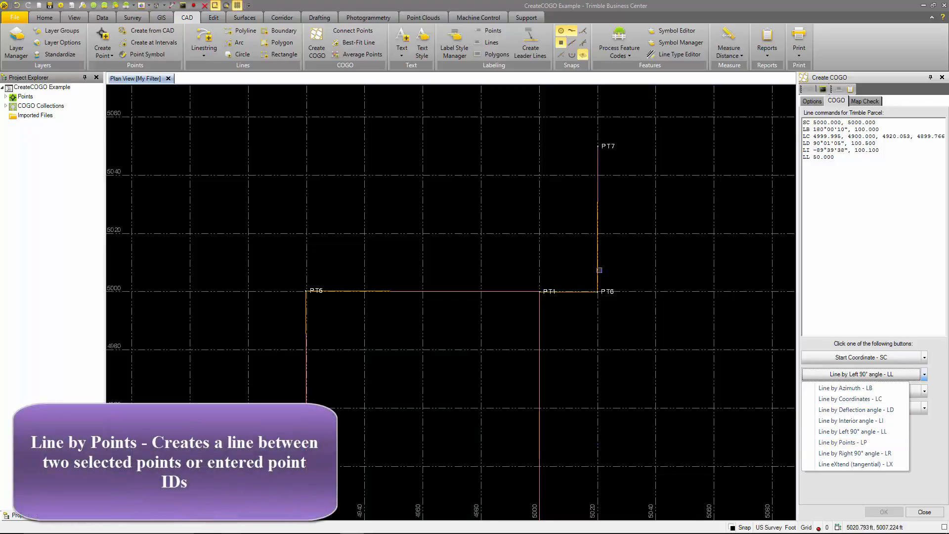
{"action": "scroll", "coordinate": [587, 272], "scroll_direction": "down", "scroll_amount": 2}
{"action": "left_click", "coordinate": [856, 443]}
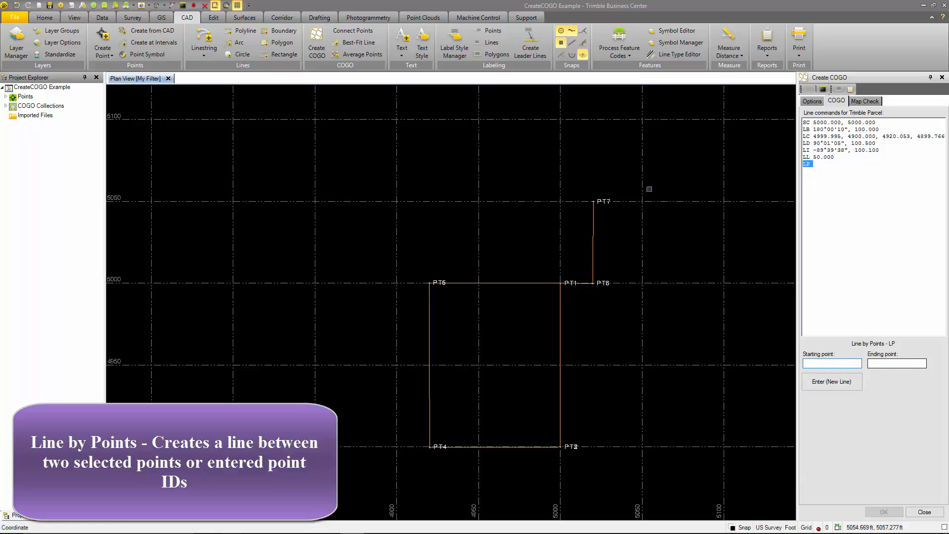
{"action": "left_click", "coordinate": [838, 390]}
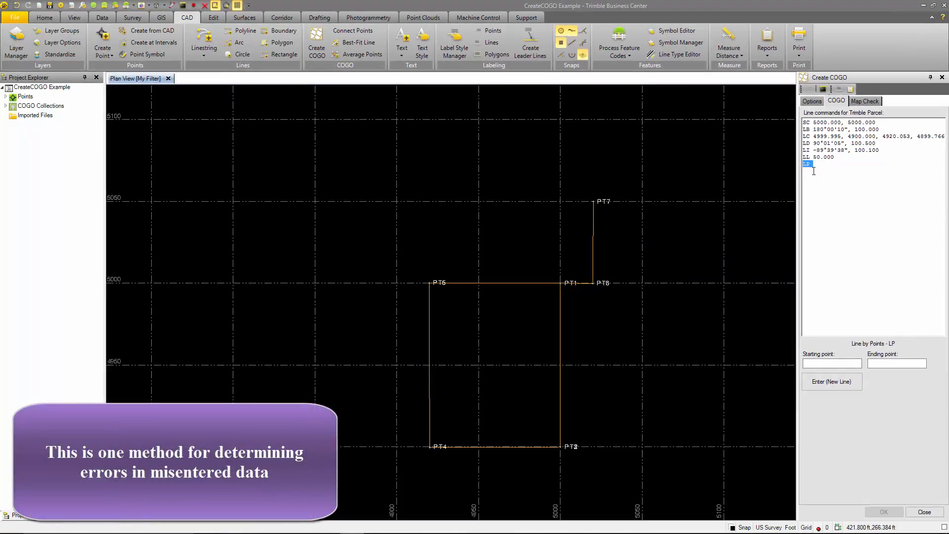
{"action": "key", "text": "Delete"}
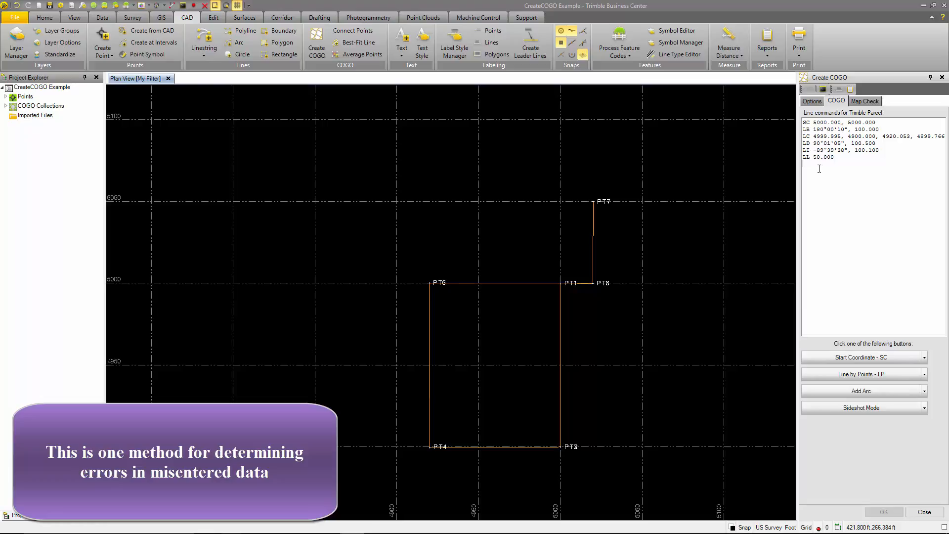
- Extend the previous line segment tangentially from PT7 by a length of 50 ft
{"action": "left_click", "coordinate": [922, 374]}
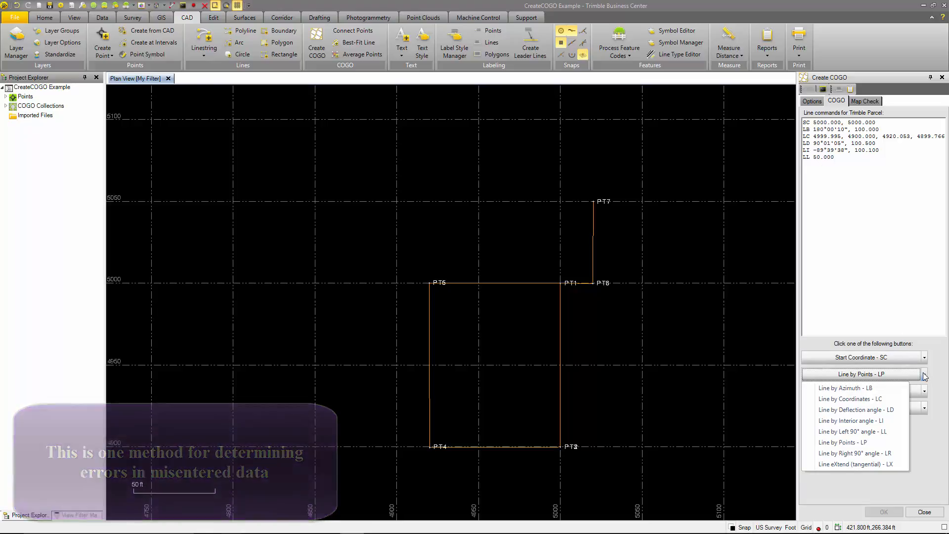
{"action": "left_click", "coordinate": [870, 464]}
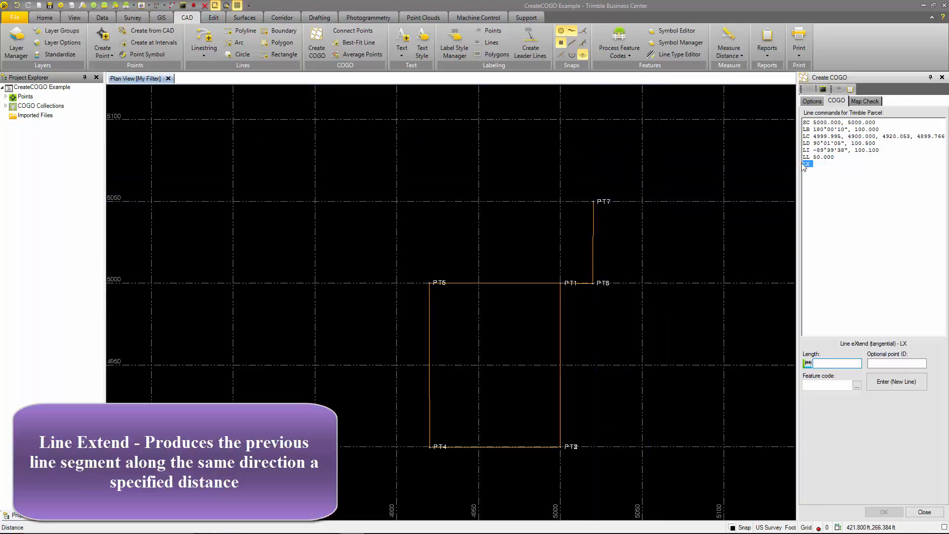
{"action": "type", "text": "?"}
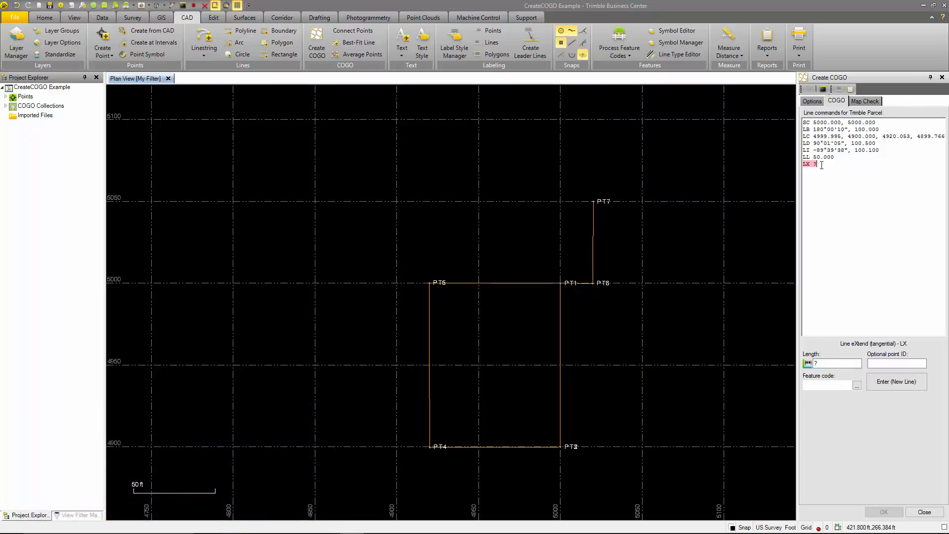
{"action": "type", "text": "50"}
{"action": "left_click", "coordinate": [884, 383]}
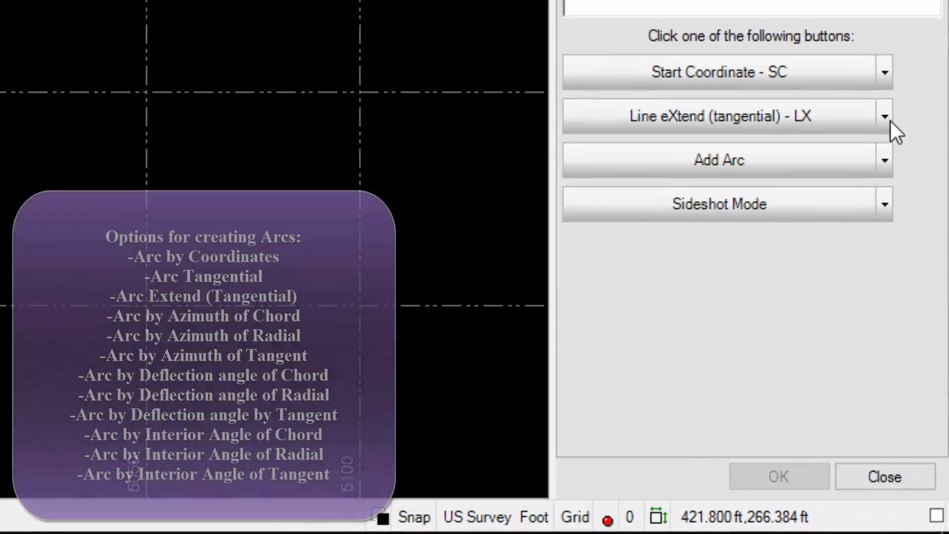
- Add a tangential arc from PT8 with a radius of 200 ft and an arc length of 50 ft
{"action": "left_click", "coordinate": [885, 159]}
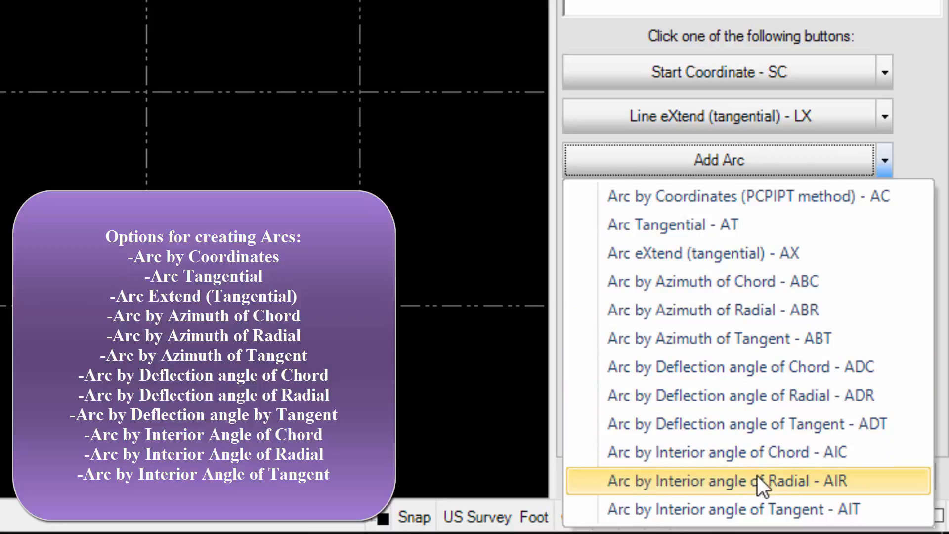
{"action": "left_click", "coordinate": [703, 228]}
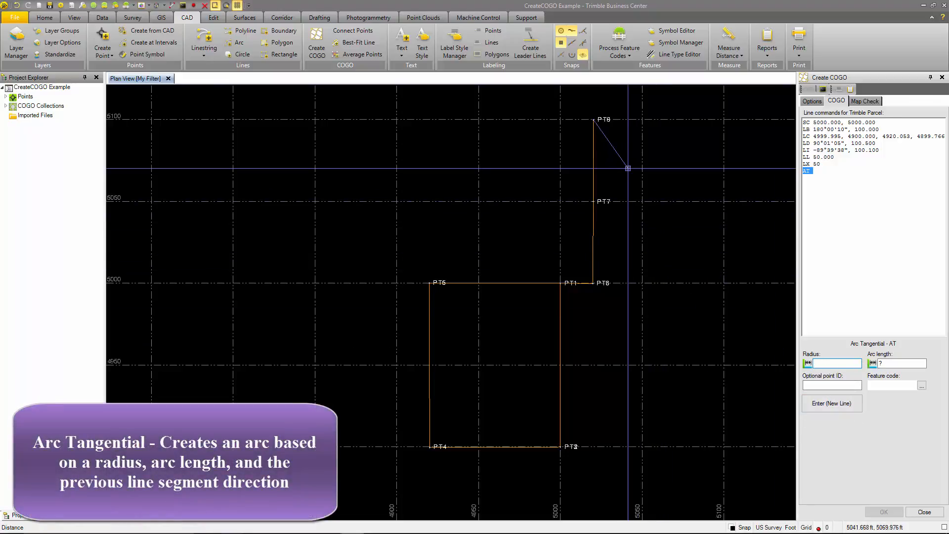
{"action": "type", "text": "200"}
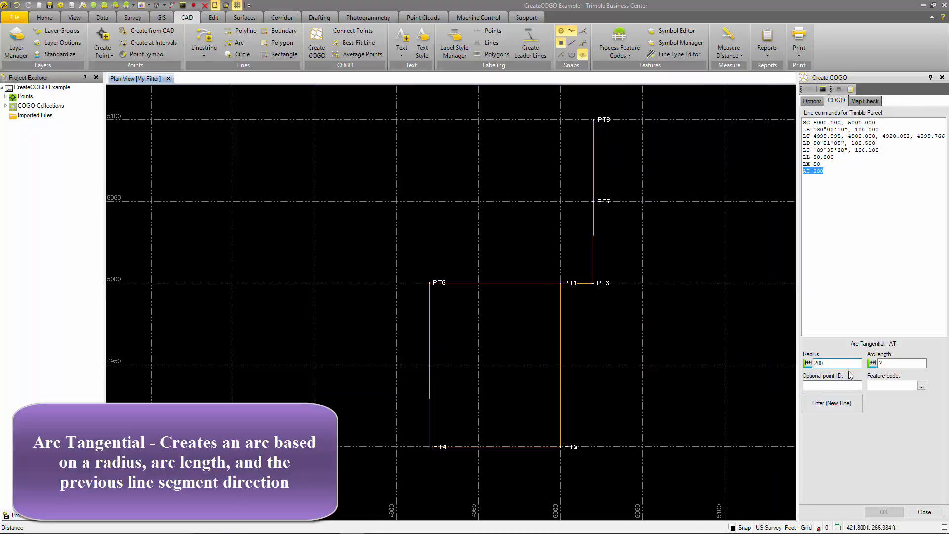
{"action": "key", "text": "Tab"}
{"action": "type", "text": "50"}
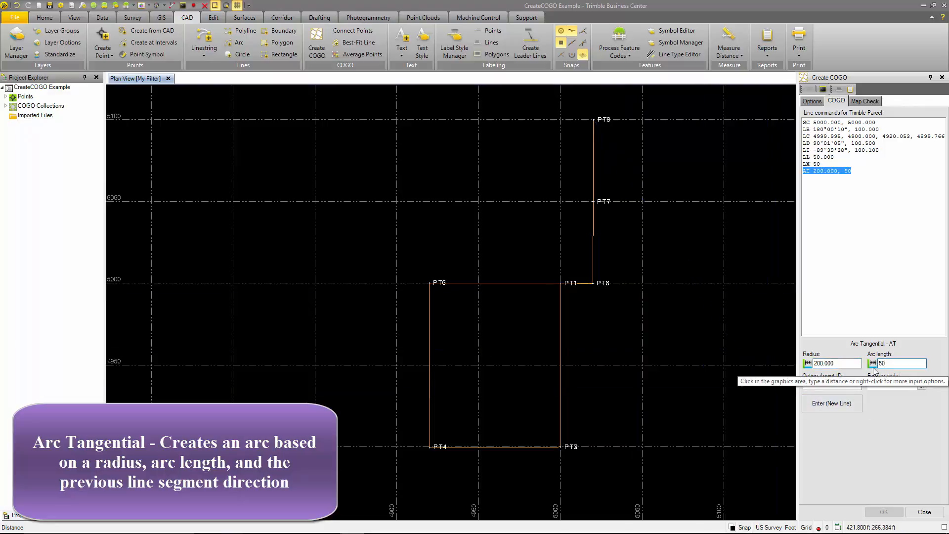
{"action": "left_click", "coordinate": [846, 405]}
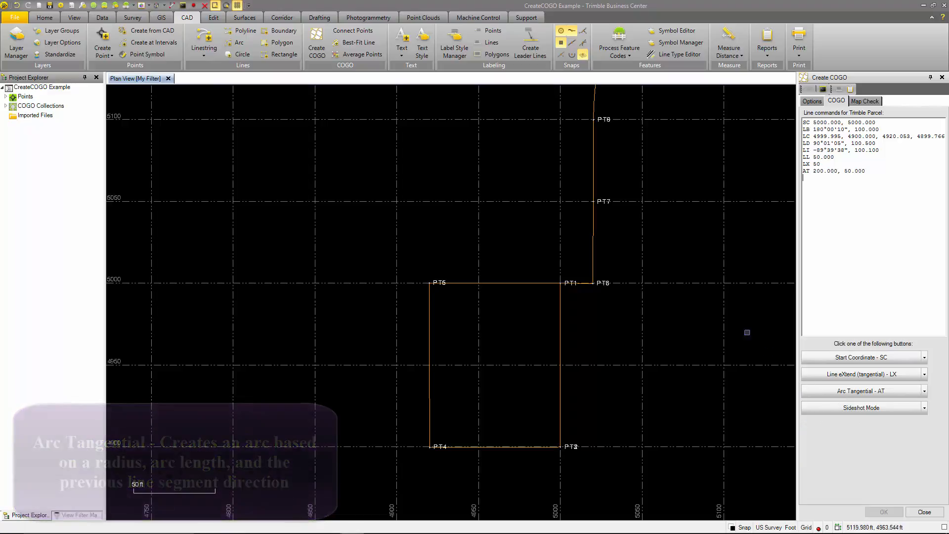
- Set the radius of the tangential arc between PT8 and PT9 to -200 ft so it curves the other way
{"action": "middle_click_drag", "start_coordinate": [648, 227], "coordinate": [590, 342]}
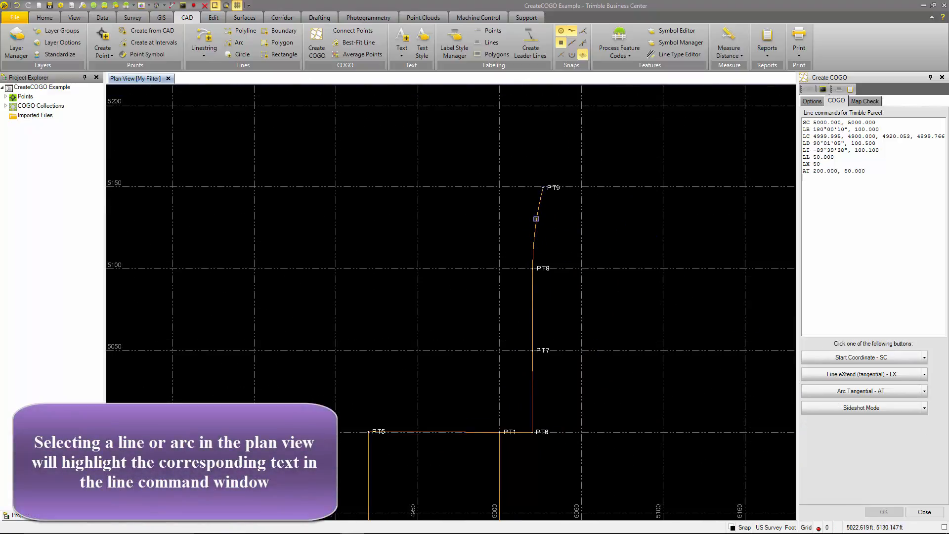
{"action": "left_click", "coordinate": [845, 170]}
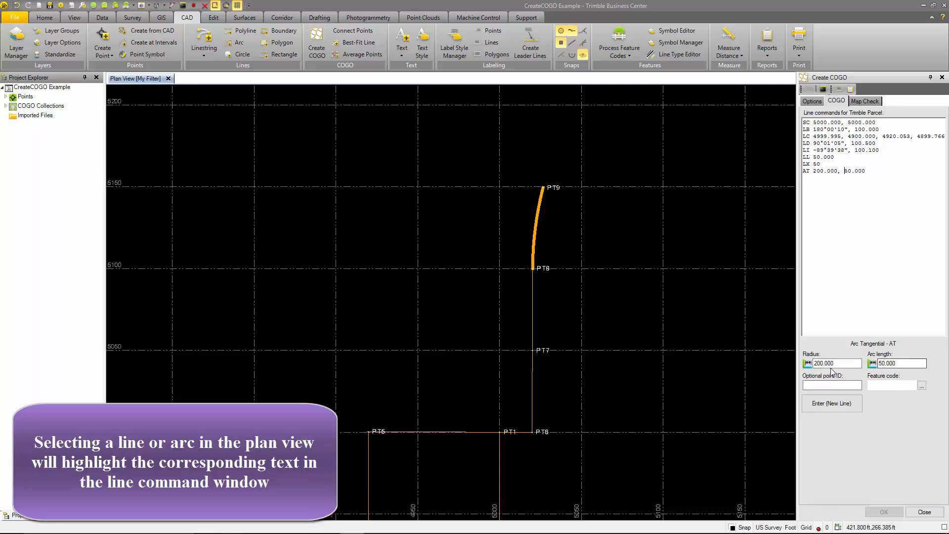
{"action": "left_click", "coordinate": [816, 363]}
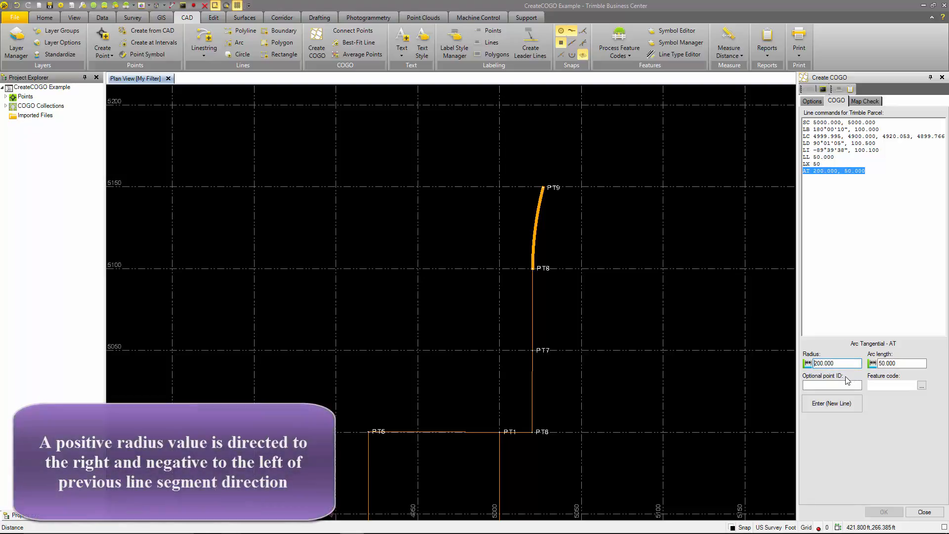
{"action": "type", "text": "-"}
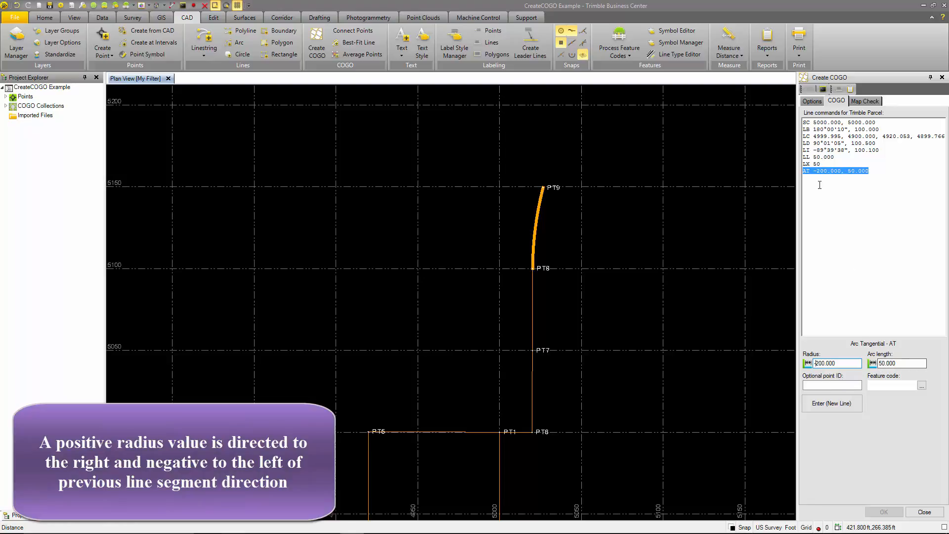
{"action": "key", "text": "Return"}
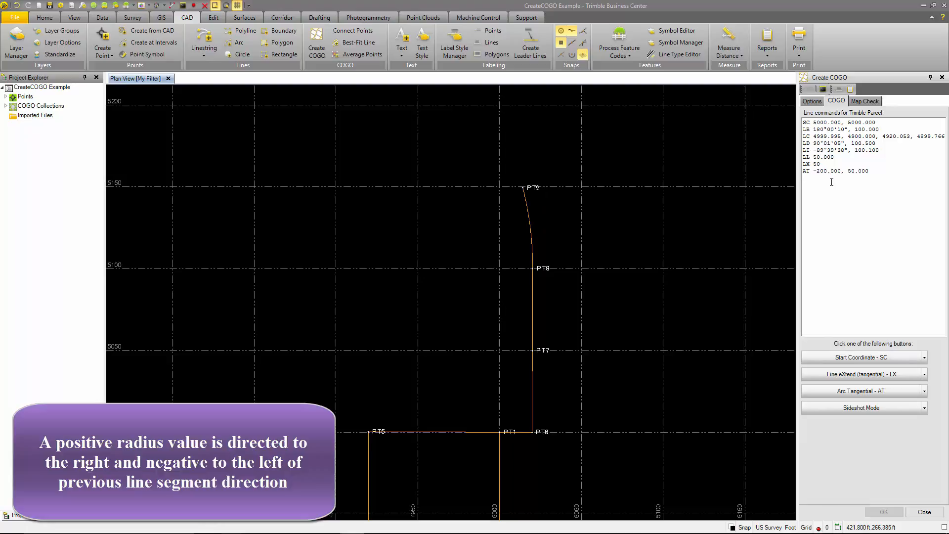
{"action": "left_click", "coordinate": [923, 374]}
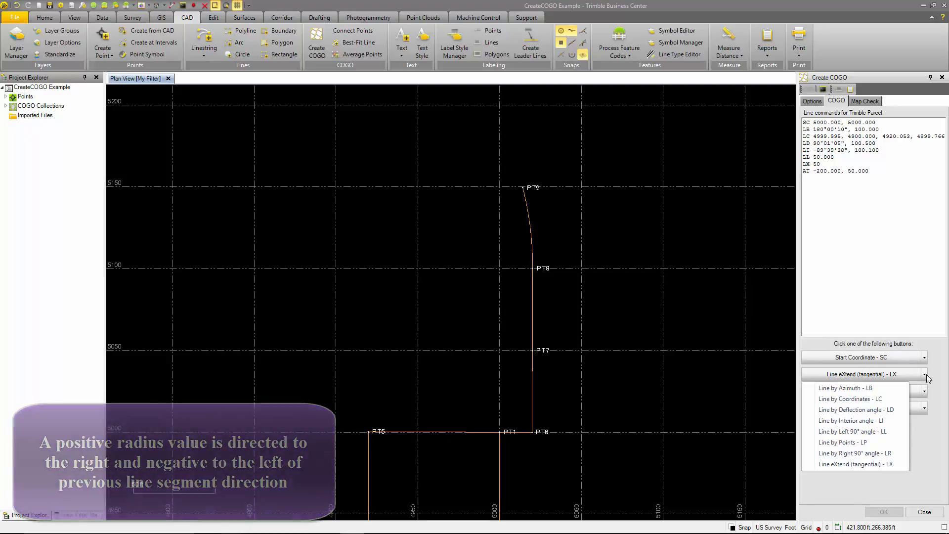
{"action": "left_click", "coordinate": [924, 391]}
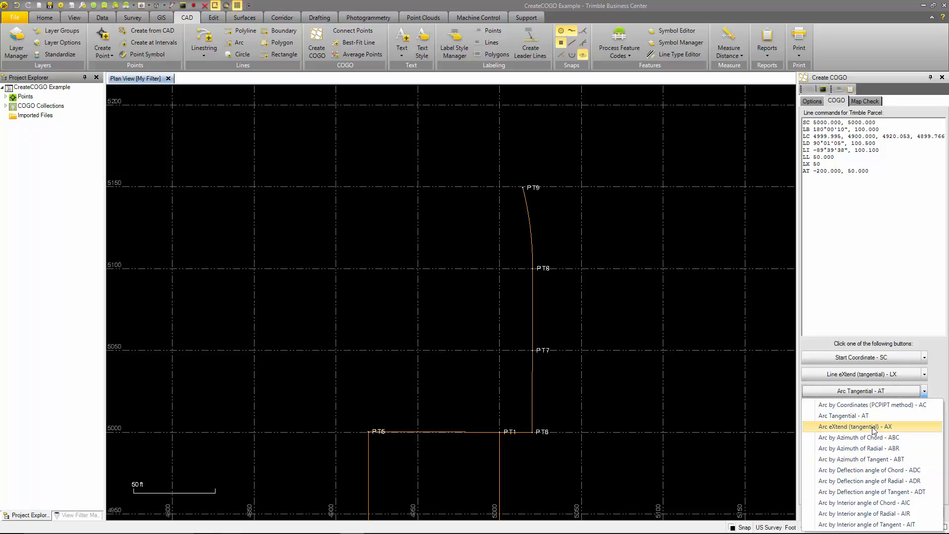
{"action": "left_click", "coordinate": [923, 391]}
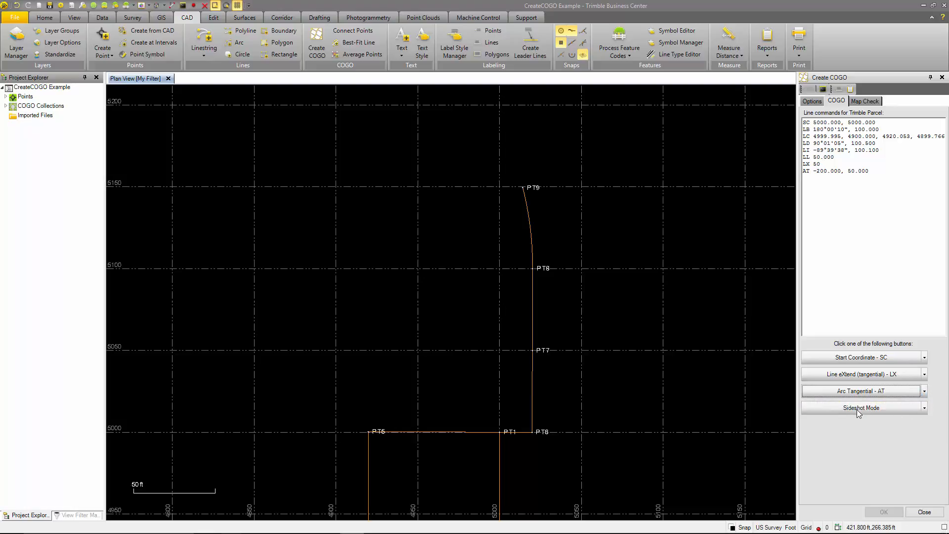
{"action": "left_click", "coordinate": [924, 408]}
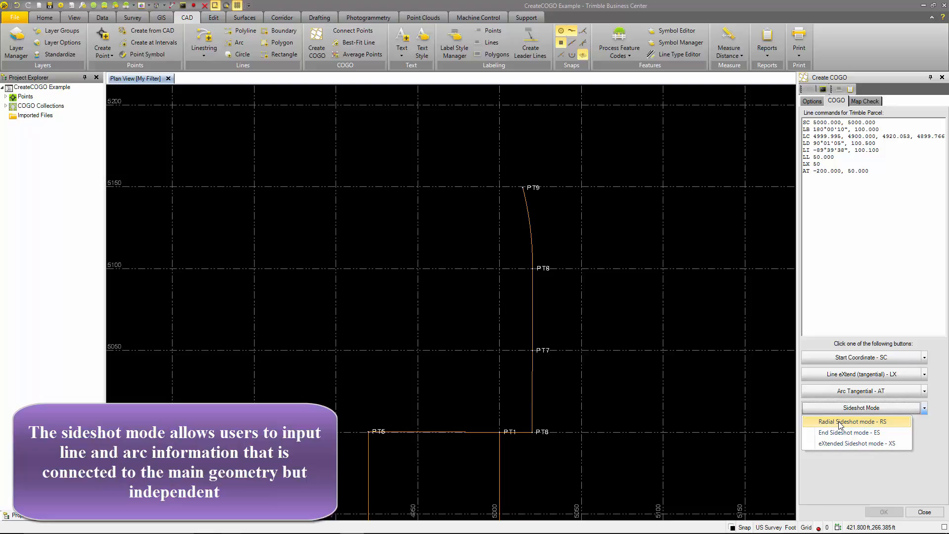
{"action": "left_click", "coordinate": [903, 453]}
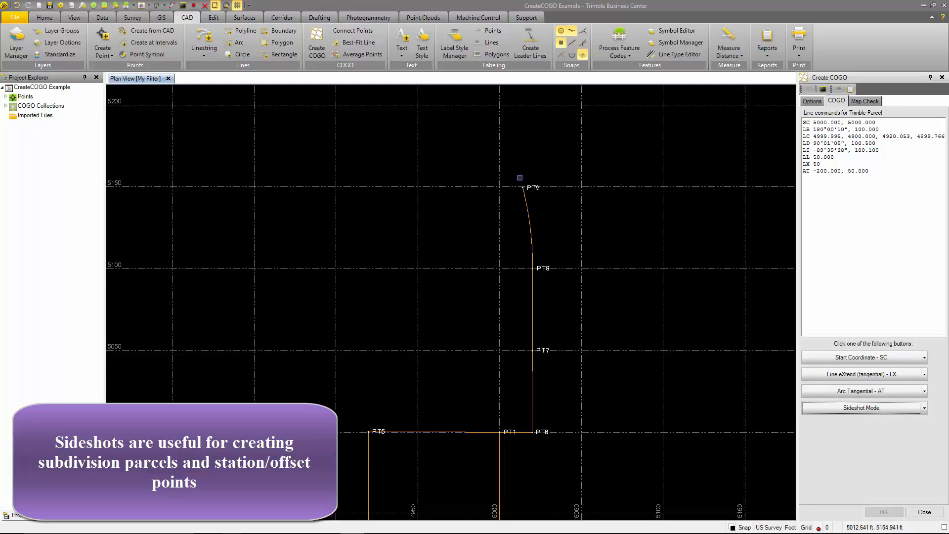
{"action": "left_click", "coordinate": [820, 178]}
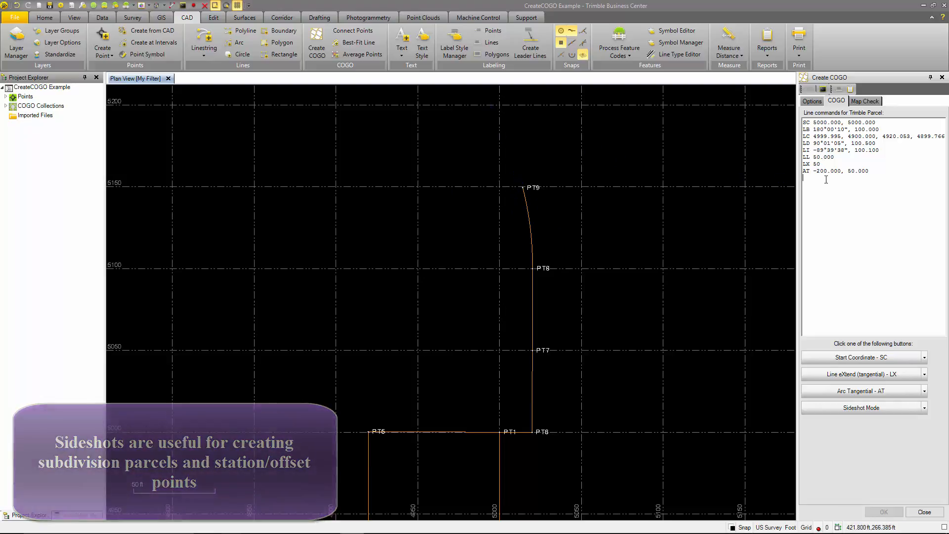
{"action": "left_click", "coordinate": [874, 173]}
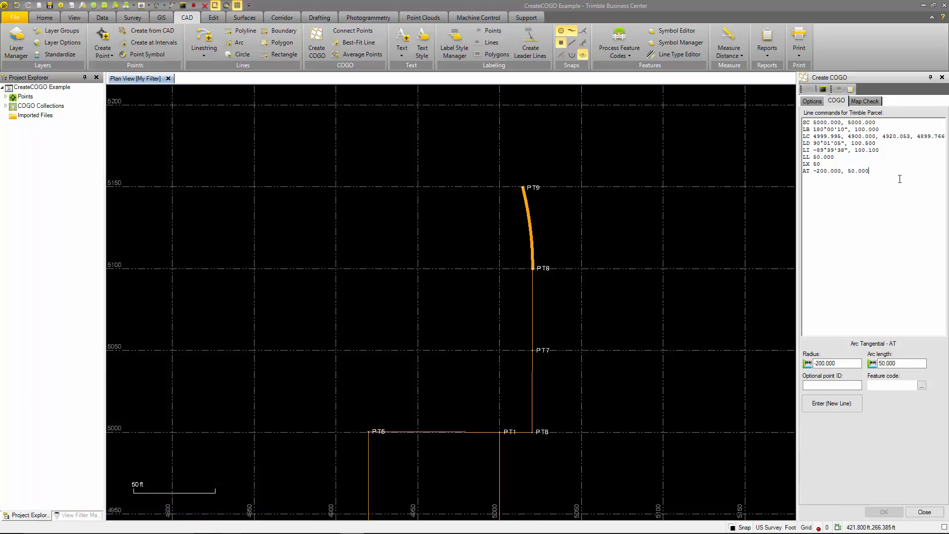
{"action": "left_click", "coordinate": [866, 179]}
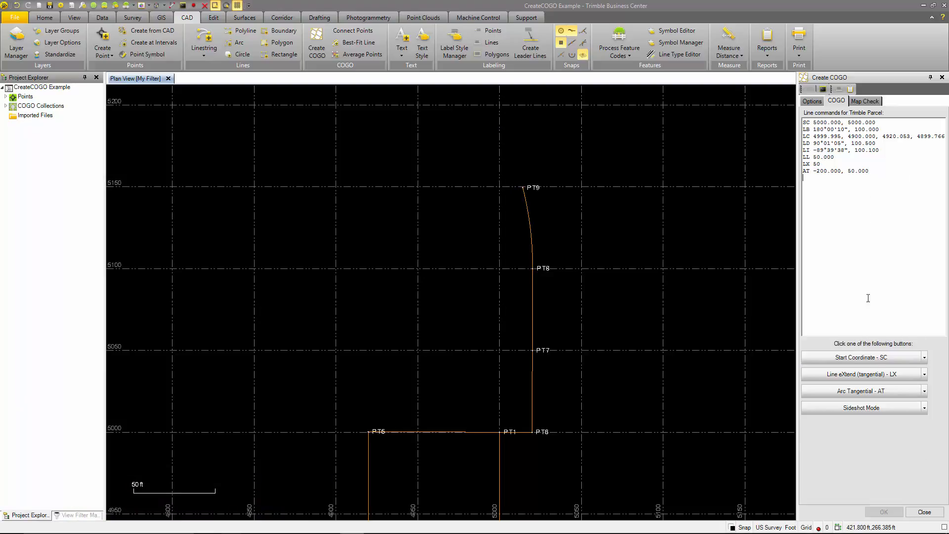
- Start radial sideshot mode (RS) on a new command line after the tangential arc
{"action": "left_click", "coordinate": [924, 408]}
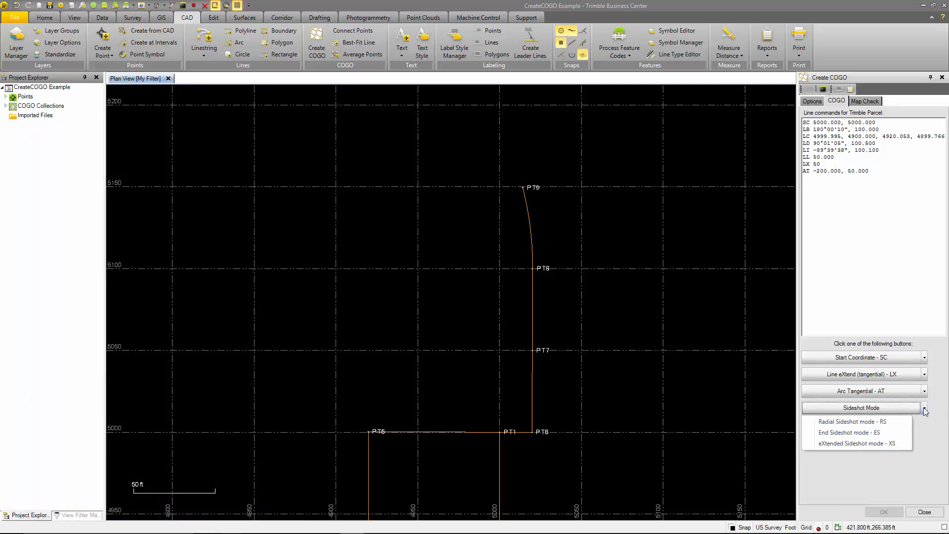
{"action": "left_click", "coordinate": [832, 423]}
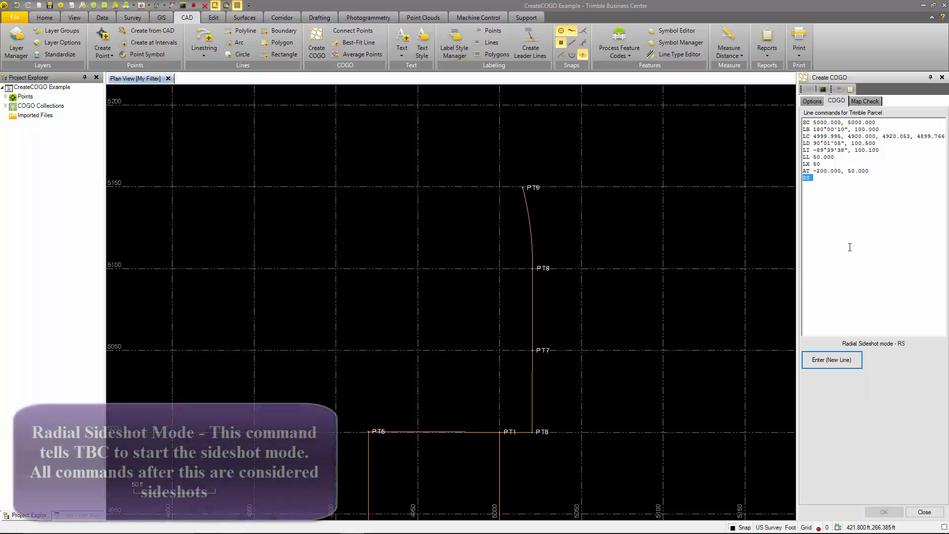
{"action": "left_click", "coordinate": [846, 360]}
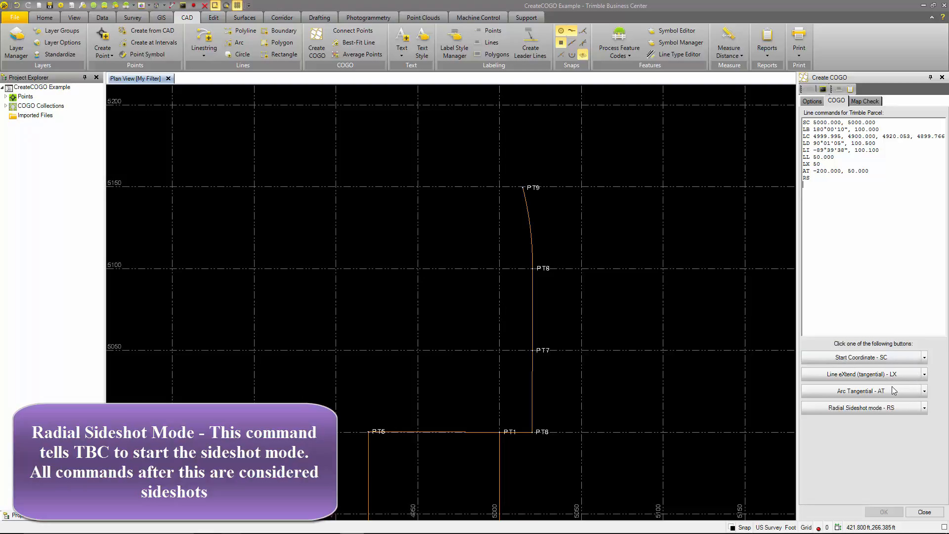
- Add a sideshot line by azimuth from PT9 to a freely picked location, at about 85°43' and 47.5 ft long
{"action": "left_click", "coordinate": [923, 374]}
{"action": "left_click", "coordinate": [858, 391]}
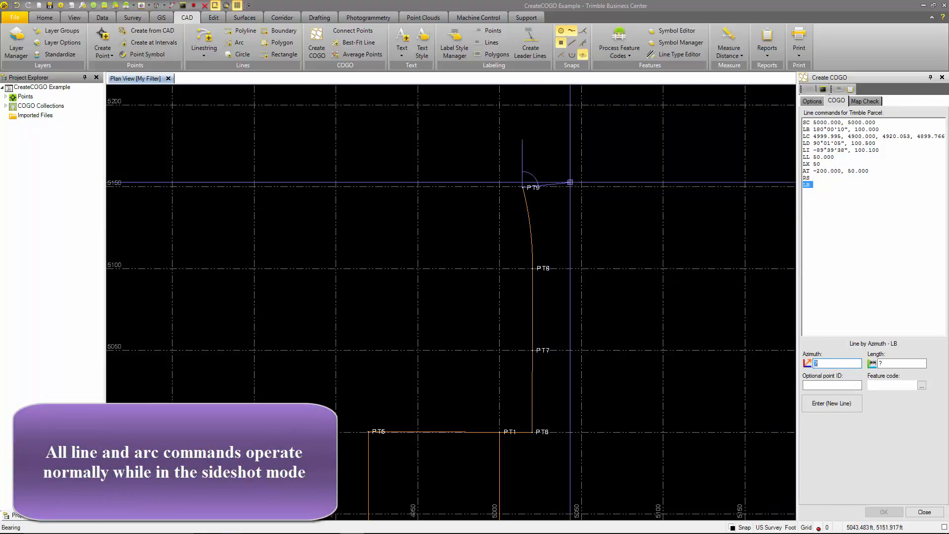
{"action": "left_click", "coordinate": [600, 183]}
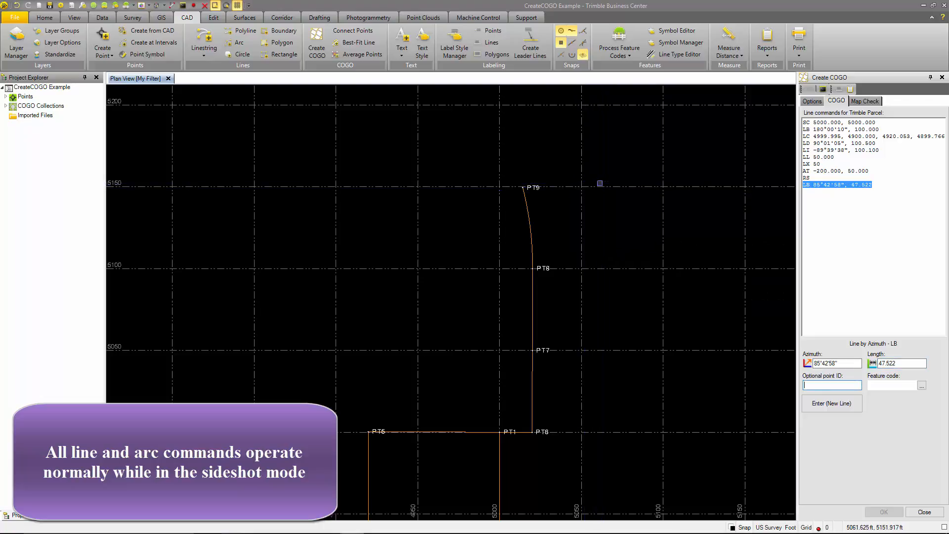
{"action": "left_click", "coordinate": [846, 406]}
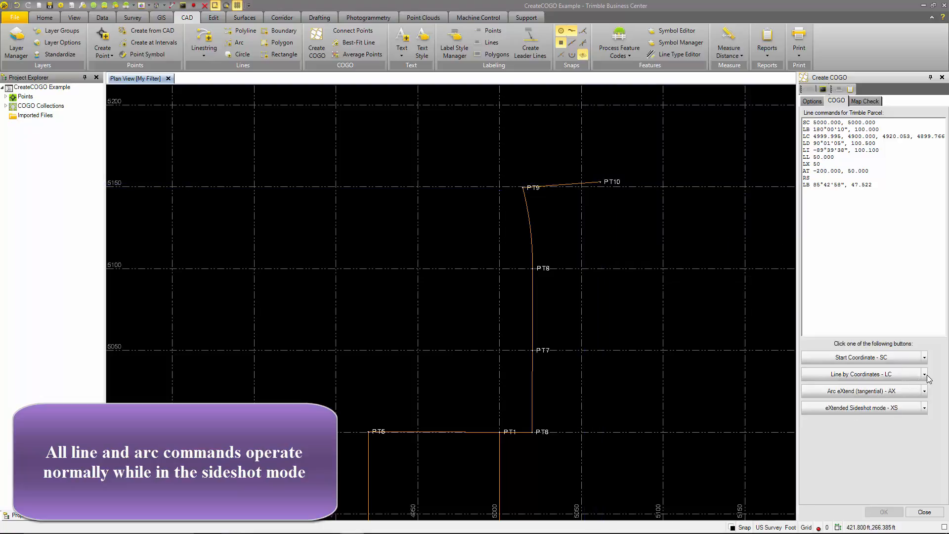
- Add a second sideshot line by azimuth from PT9 to a freely picked location, at about 265°41' and 46.7 ft long
{"action": "left_click", "coordinate": [923, 374]}
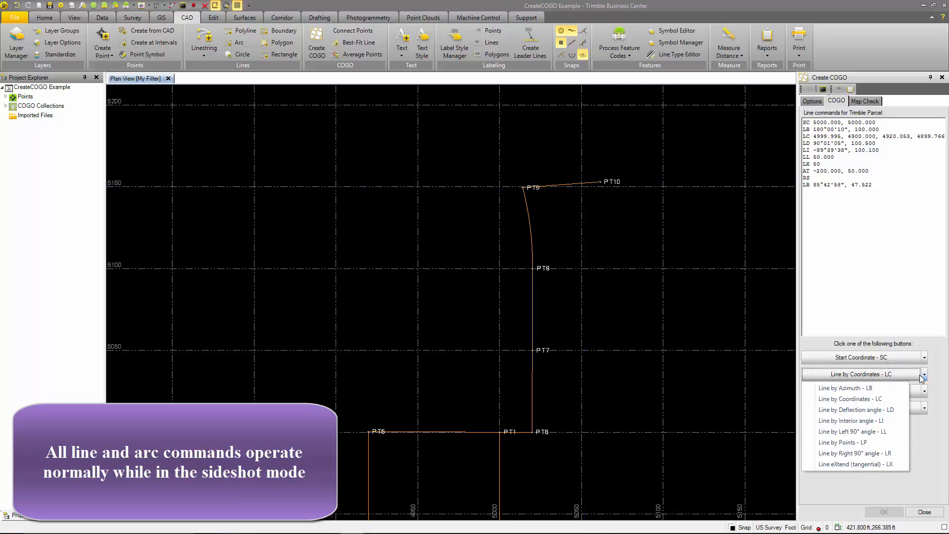
{"action": "left_click", "coordinate": [845, 387]}
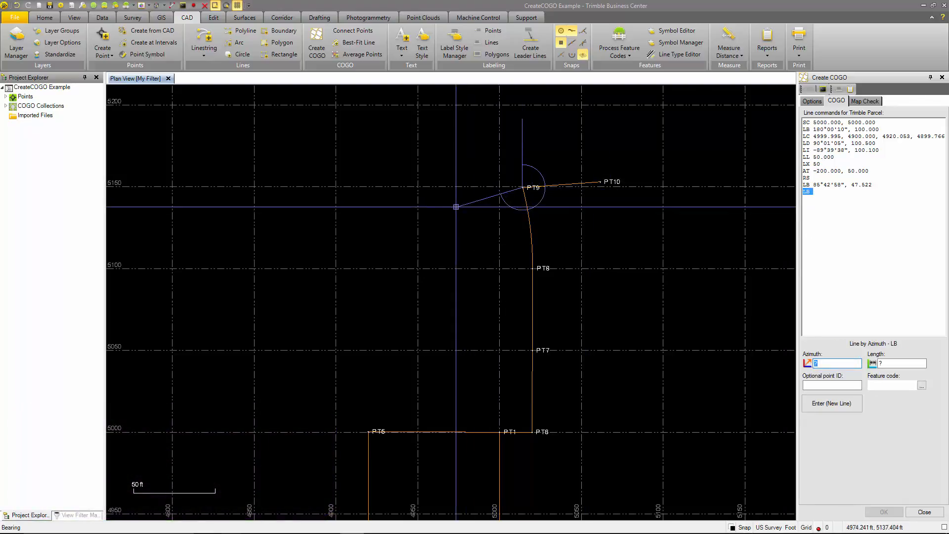
{"action": "left_click", "coordinate": [446, 194]}
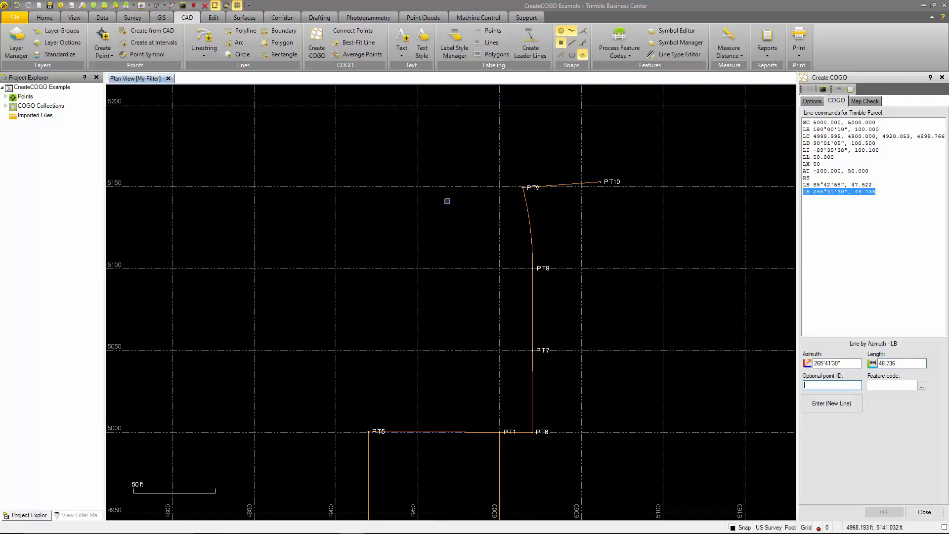
{"action": "left_click", "coordinate": [847, 408]}
- End the sideshot mode (ES) on a new command line after the two sideshots
{"action": "left_click", "coordinate": [923, 409]}
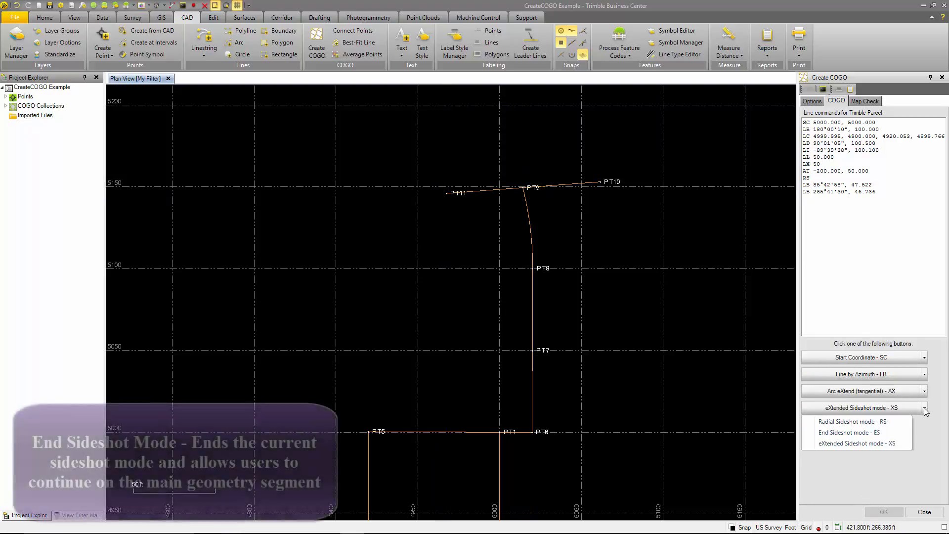
{"action": "left_click", "coordinate": [850, 433]}
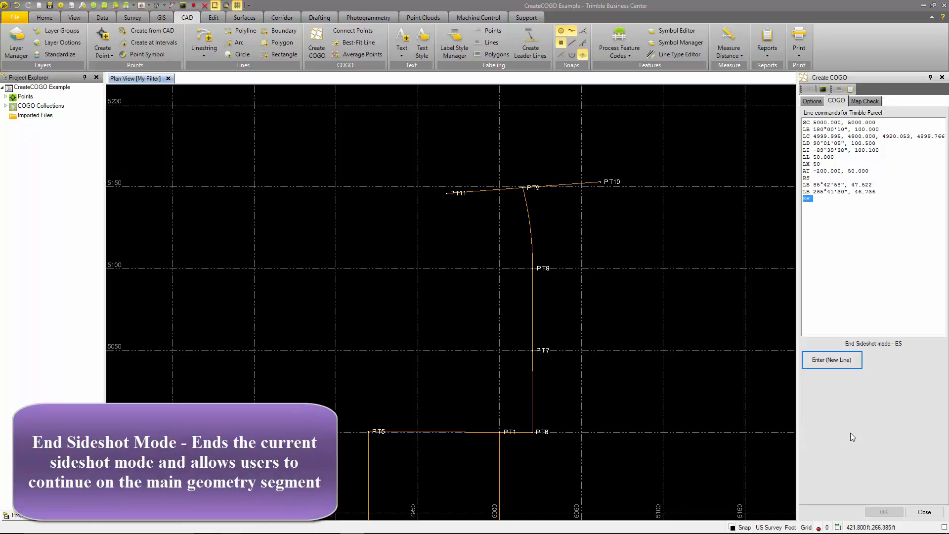
{"action": "left_click", "coordinate": [847, 360]}
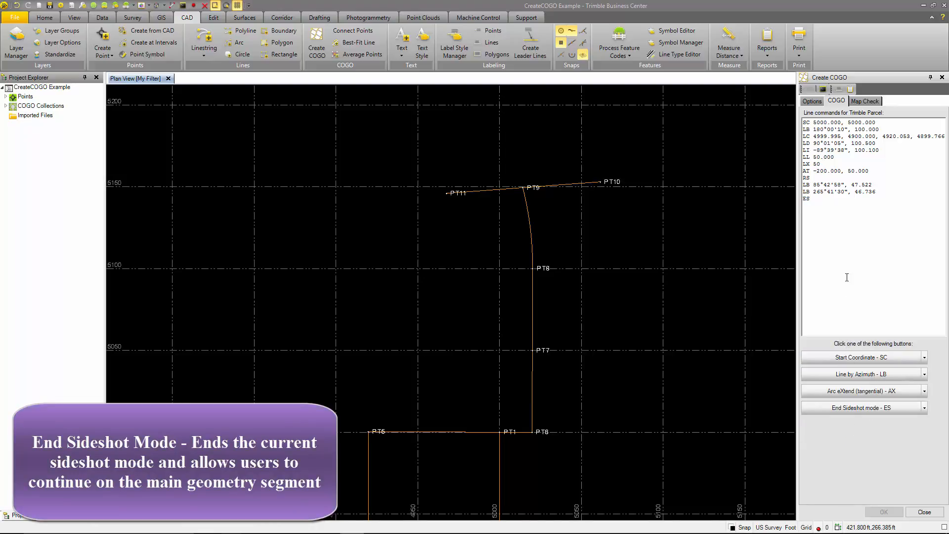
- Extend the main-geometry arc tangentially (AX) from PT9 with an arc length of 200 ft
{"action": "left_click", "coordinate": [858, 391]}
{"action": "left_click", "coordinate": [820, 208]}
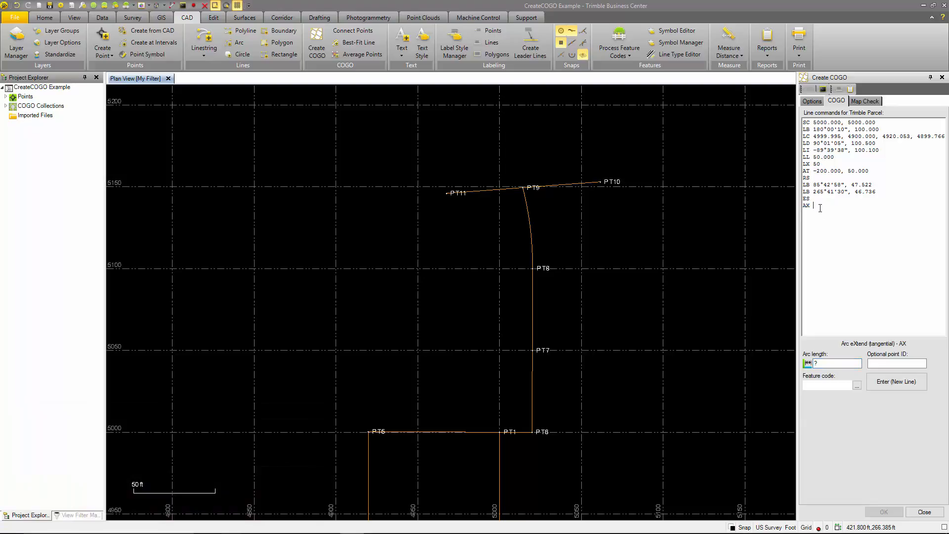
{"action": "type", "text": "200"}
{"action": "key", "text": "Return"}
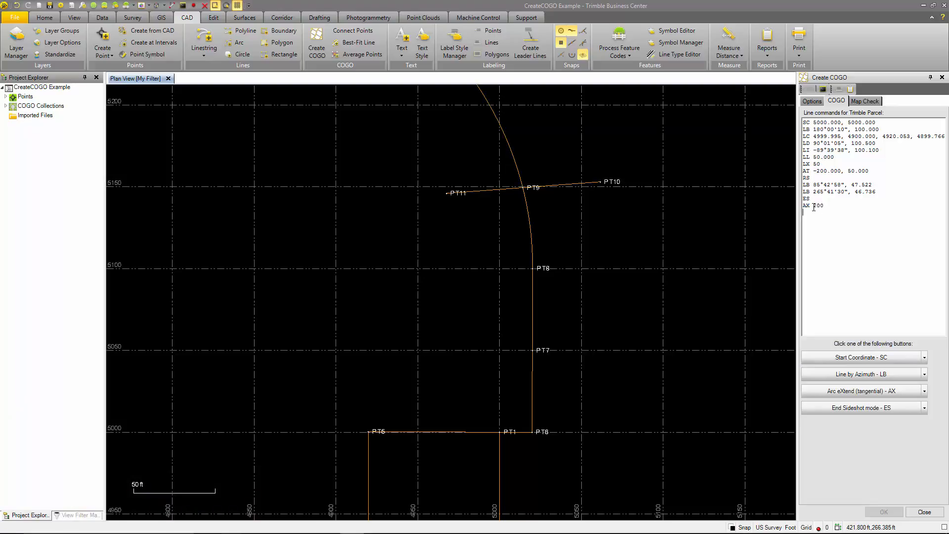
{"action": "mouse_move", "coordinate": [548, 220]}
{"action": "middle_mouse_down"}
{"action": "mouse_move", "coordinate": [572, 264]}
{"action": "mouse_move", "coordinate": [570, 315]}
{"action": "middle_mouse_up"}
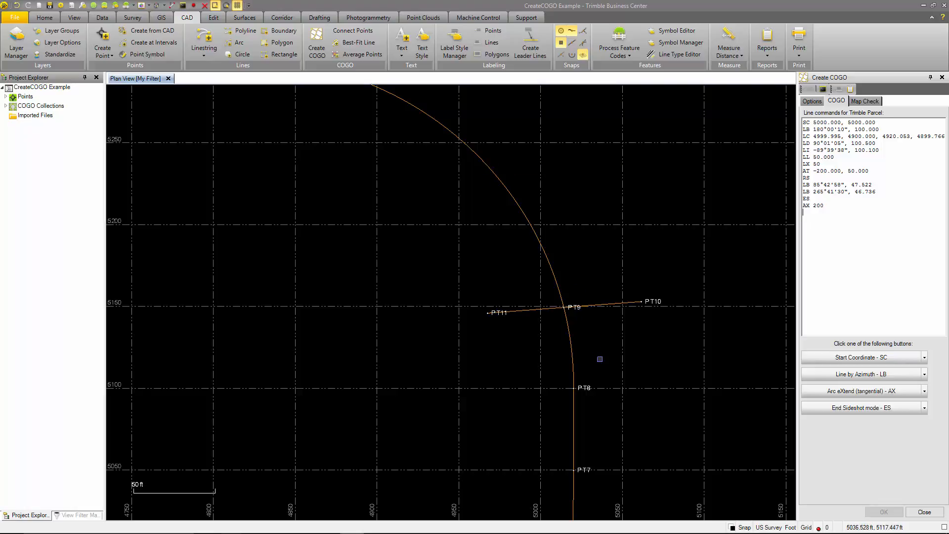
{"action": "key", "text": "Return"}
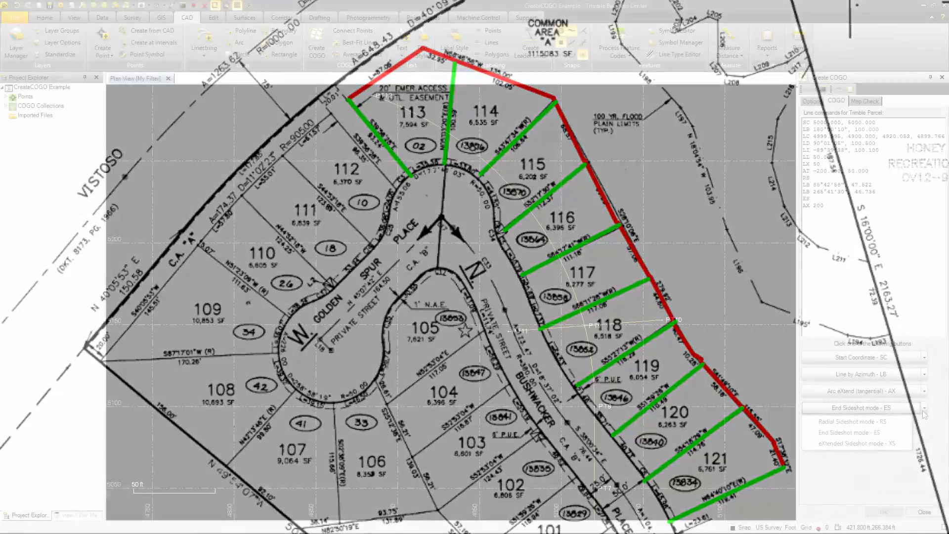
{"action": "left_click", "coordinate": [922, 409]}
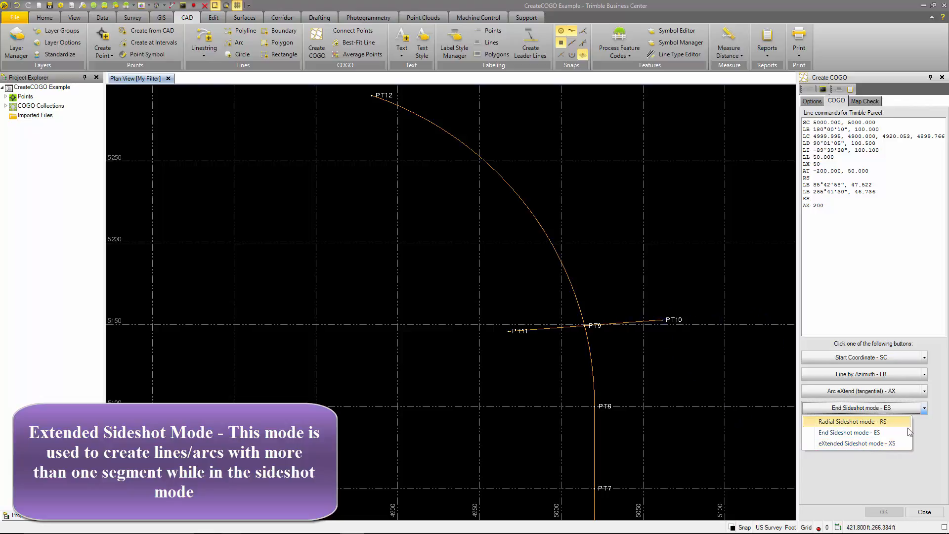
{"action": "left_click", "coordinate": [925, 438]}
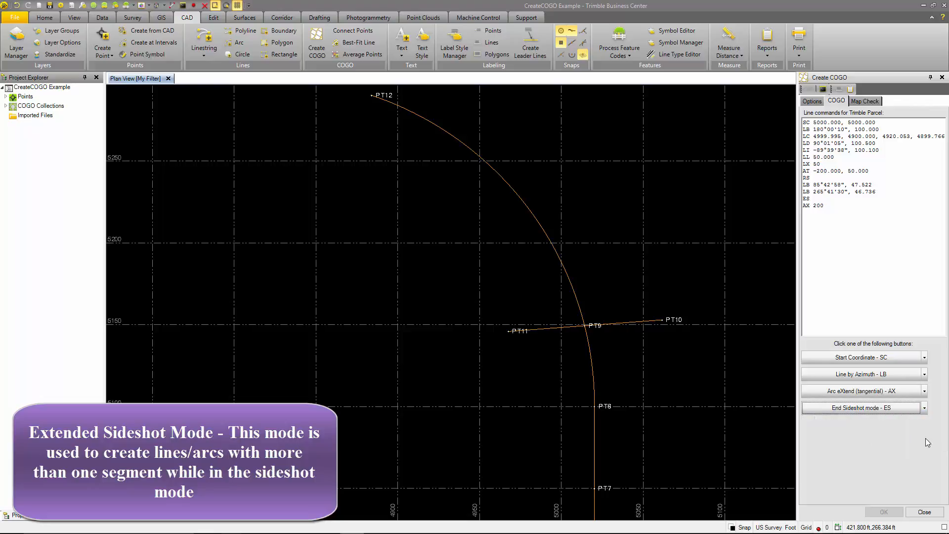
- Set the length of the interior-angle line from PT5 to 80 ft in its LI command
{"action": "scroll", "coordinate": [703, 298], "scroll_direction": "down", "scroll_amount": 4}
{"action": "middle_click_drag", "start_coordinate": [703, 367], "coordinate": [684, 338]}
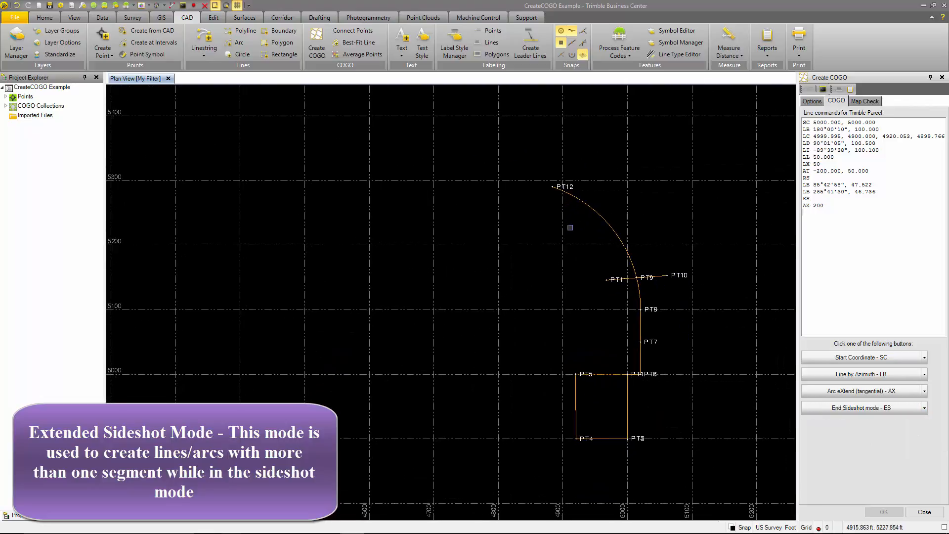
{"action": "scroll", "coordinate": [666, 353], "scroll_direction": "up", "scroll_amount": 2}
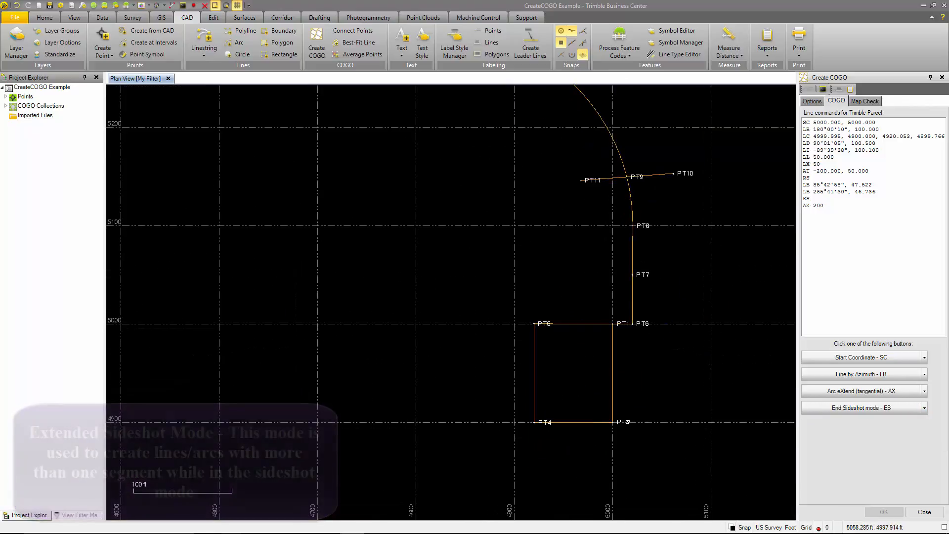
{"action": "scroll", "coordinate": [642, 366], "scroll_direction": "up", "scroll_amount": 3}
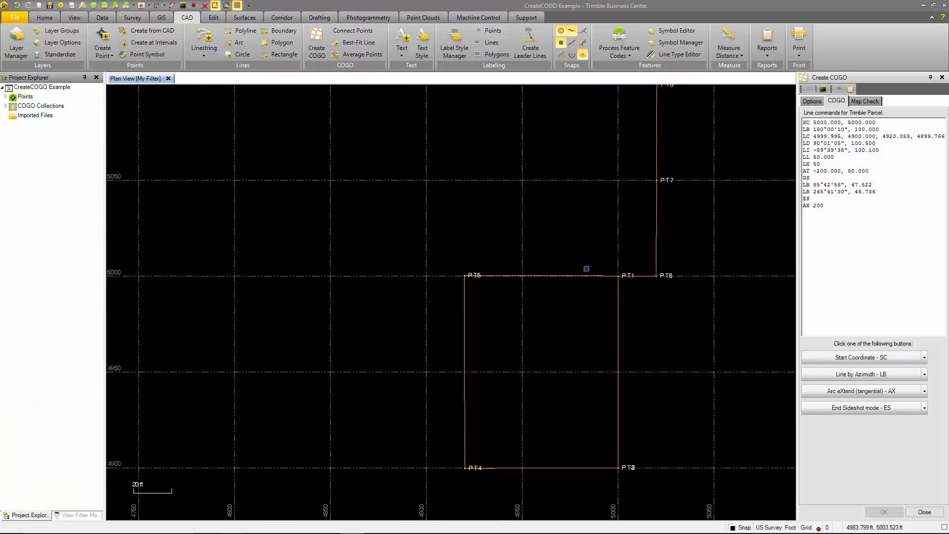
{"action": "scroll", "coordinate": [584, 274], "scroll_direction": "up", "scroll_amount": 1}
{"action": "left_click", "coordinate": [589, 274]}
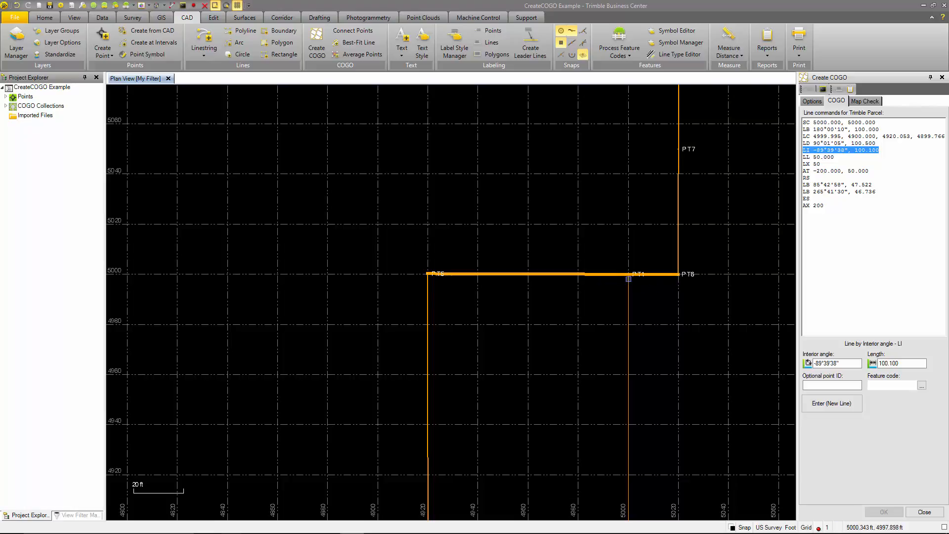
{"action": "left_click_drag", "start_coordinate": [882, 151], "coordinate": [851, 151]}
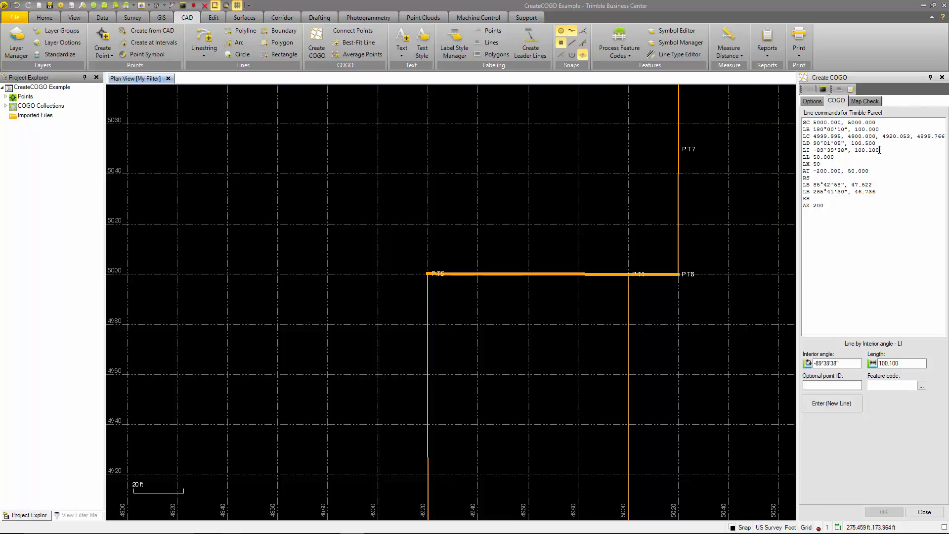
{"action": "double_click", "coordinate": [857, 151]}
{"action": "type", "text": "80"}
{"action": "left_click", "coordinate": [832, 212]}
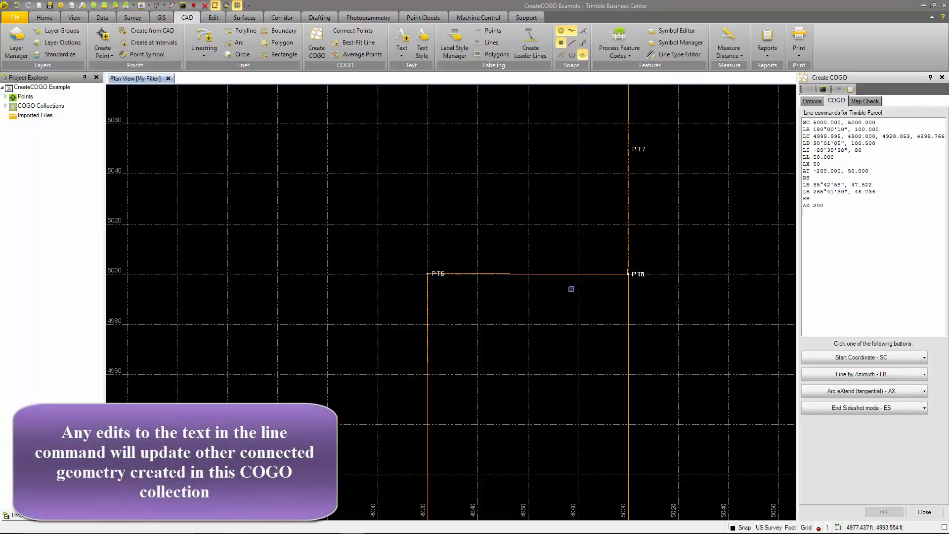
- Examine how the connected geometry up to PT12 and the parcel's closing corner at PT1 and PT6 respond to the length edit
{"action": "scroll", "coordinate": [568, 276], "scroll_direction": "down", "scroll_amount": 5}
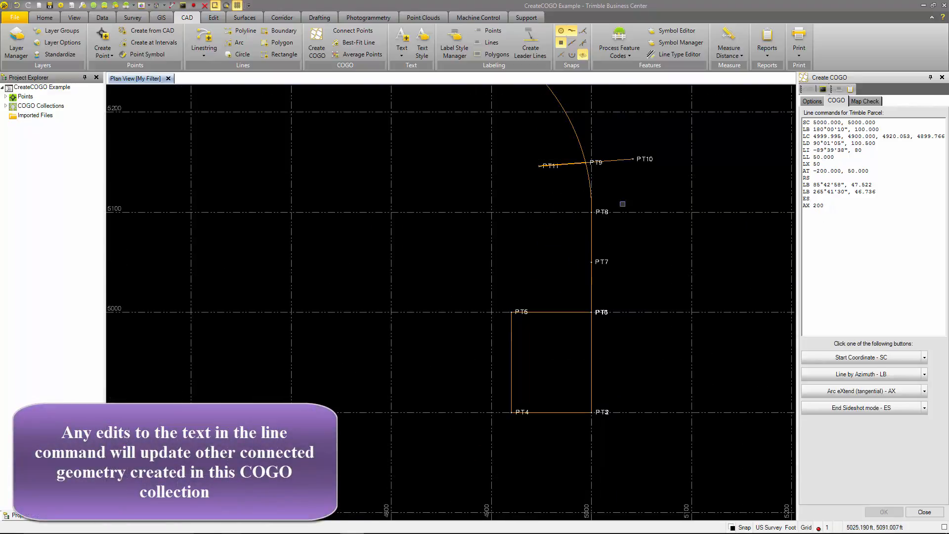
{"action": "scroll", "coordinate": [585, 155], "scroll_direction": "down", "scroll_amount": 2}
{"action": "middle_click_drag", "start_coordinate": [584, 156], "coordinate": [586, 232]}
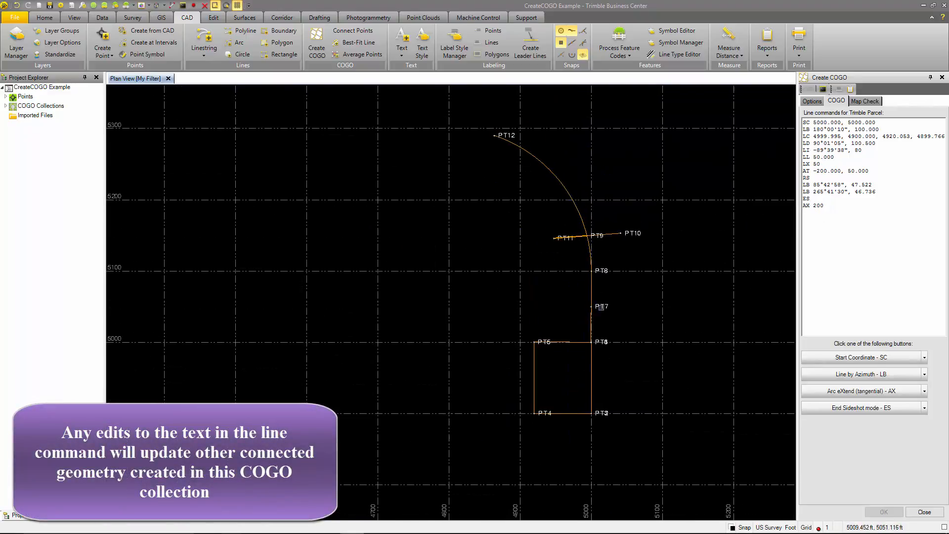
{"action": "scroll", "coordinate": [583, 352], "scroll_direction": "up", "scroll_amount": 4}
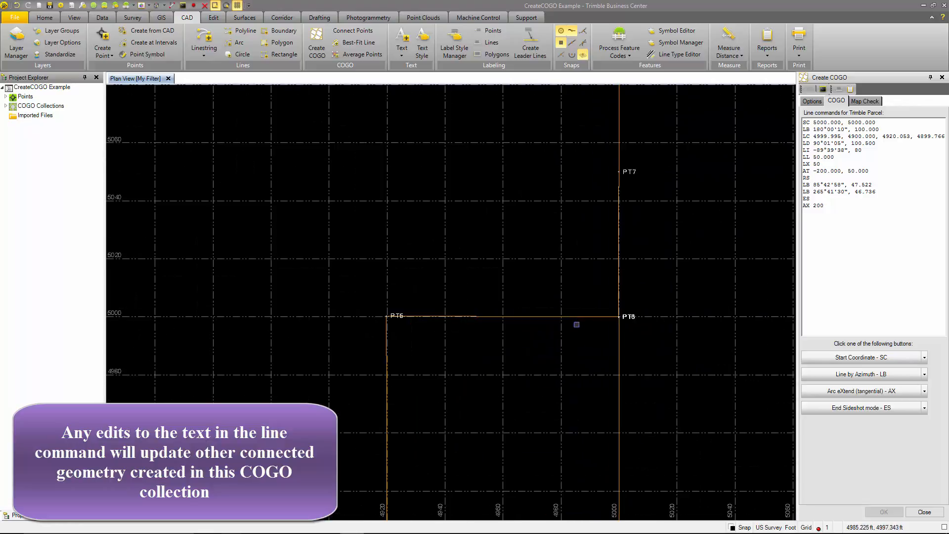
{"action": "scroll", "coordinate": [588, 323], "scroll_direction": "up", "scroll_amount": 1}
{"action": "scroll", "coordinate": [603, 322], "scroll_direction": "up", "scroll_amount": 1}
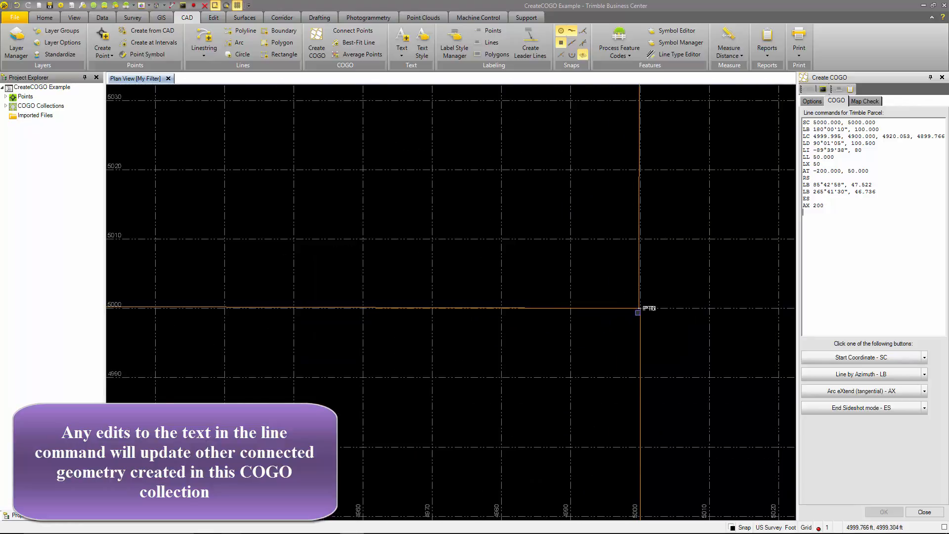
{"action": "scroll", "coordinate": [638, 311], "scroll_direction": "down", "scroll_amount": 4}
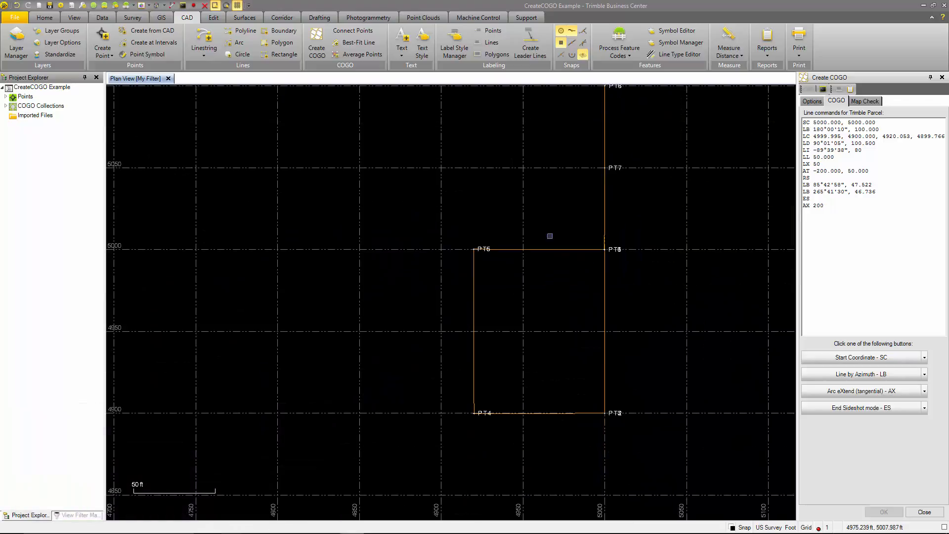
{"action": "left_click", "coordinate": [835, 207]}
- Create a magenta layer named COGO Parcel and assign it as the parcel layer for Trimble Parcel in Map Check
{"action": "left_click", "coordinate": [864, 101]}
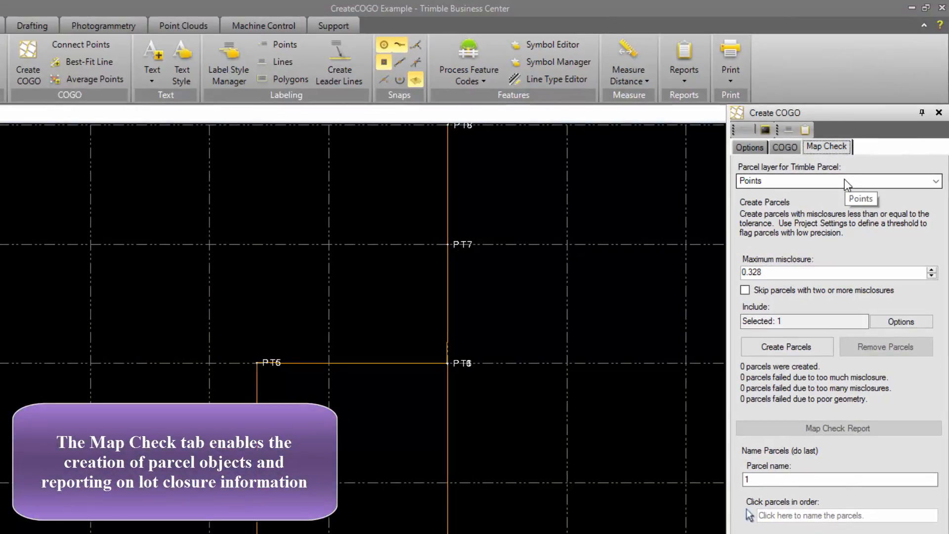
{"action": "left_click", "coordinate": [806, 178]}
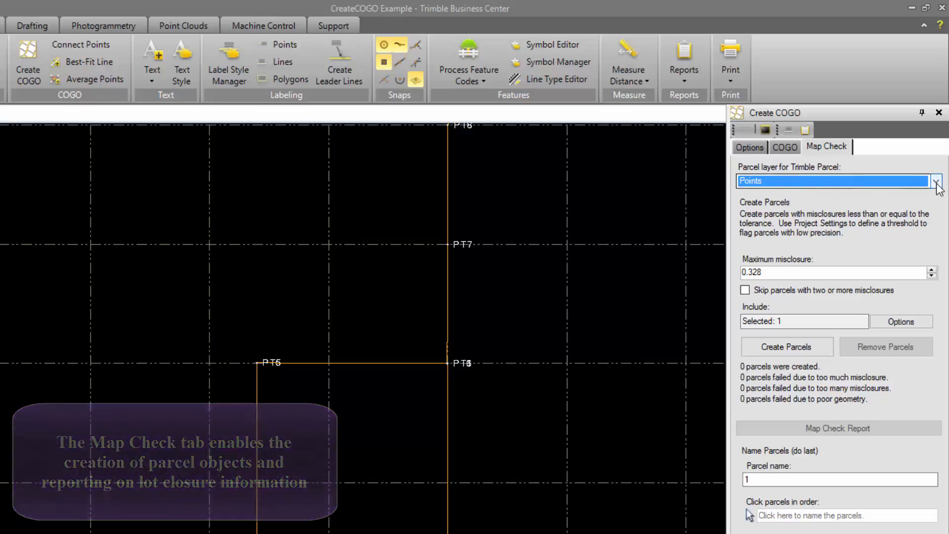
{"action": "left_click", "coordinate": [936, 182]}
{"action": "left_click", "coordinate": [936, 182]}
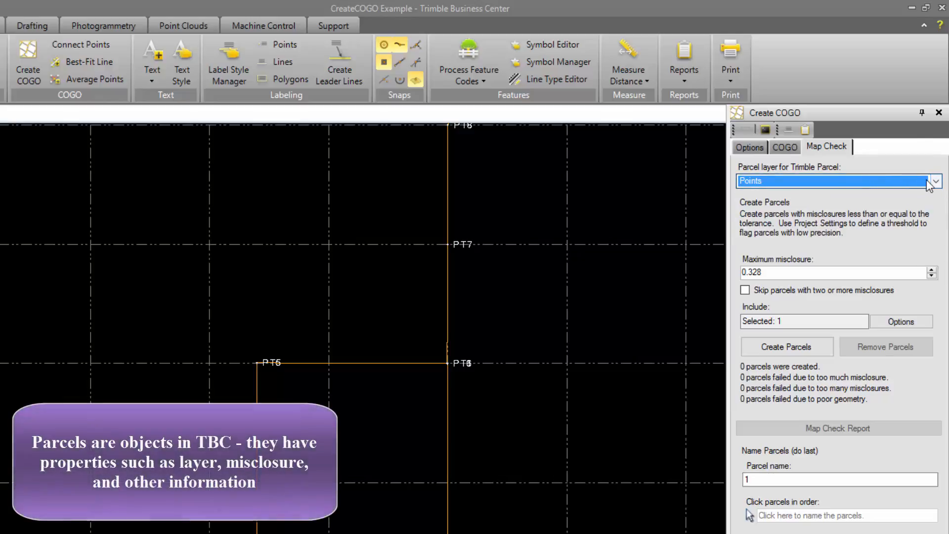
{"action": "left_click", "coordinate": [936, 182]}
{"action": "left_click", "coordinate": [852, 231]}
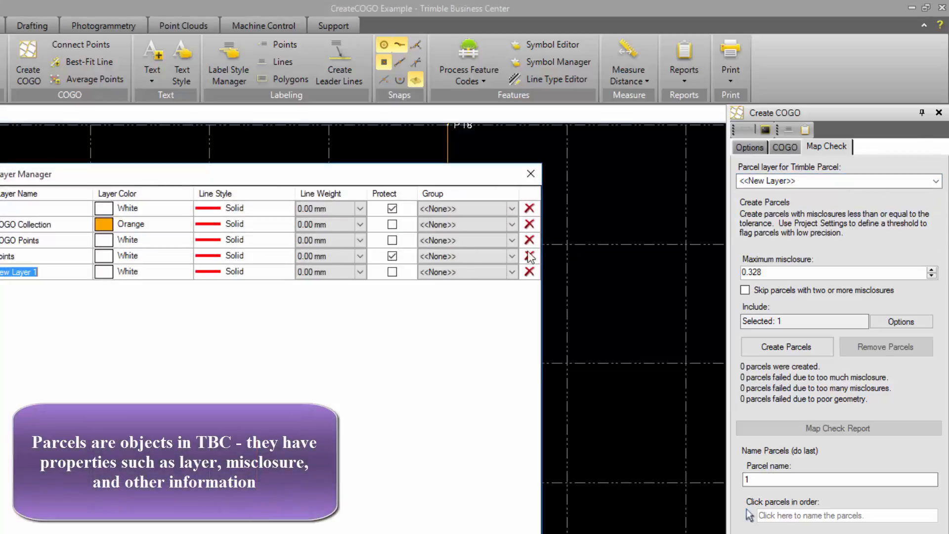
{"action": "type", "text": "COGO Parcel"}
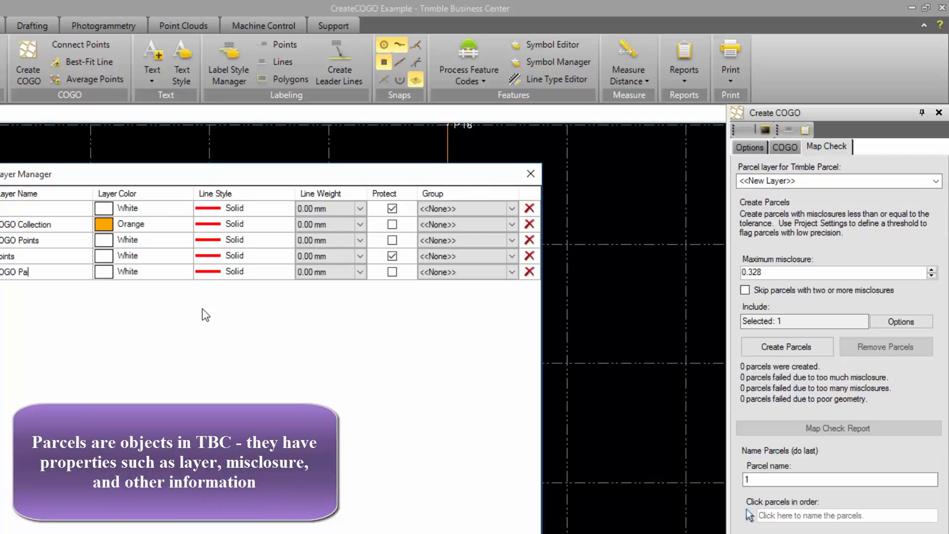
{"action": "left_click", "coordinate": [185, 272]}
{"action": "left_click", "coordinate": [186, 272]}
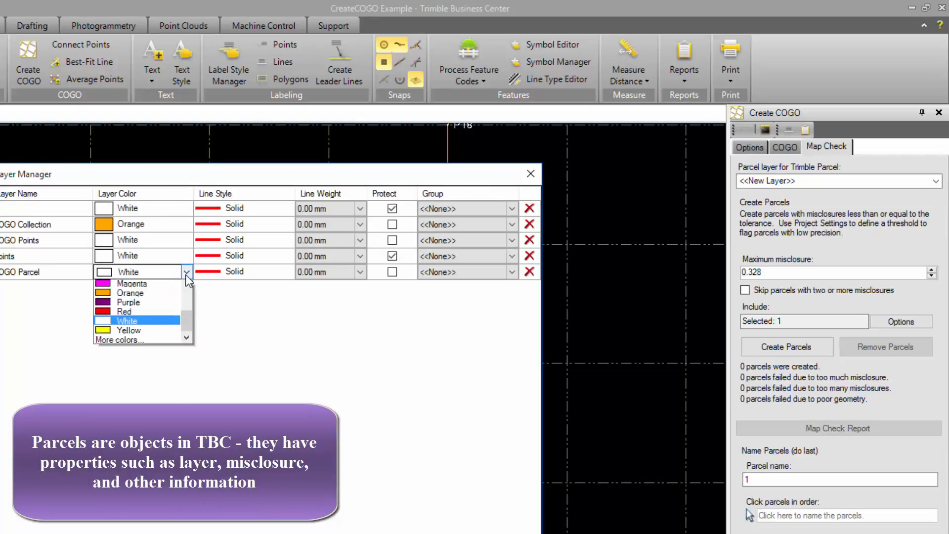
{"action": "left_click", "coordinate": [141, 302]}
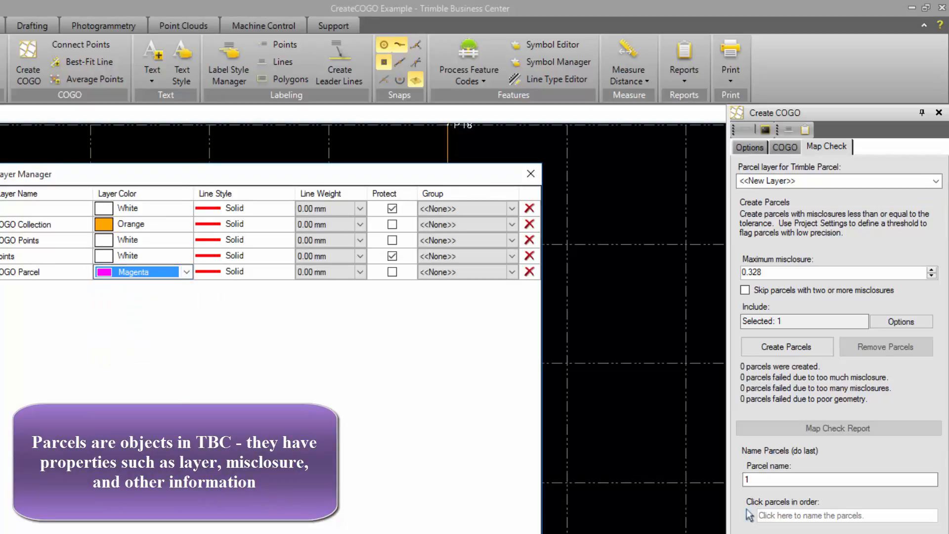
{"action": "left_click", "coordinate": [485, 533]}
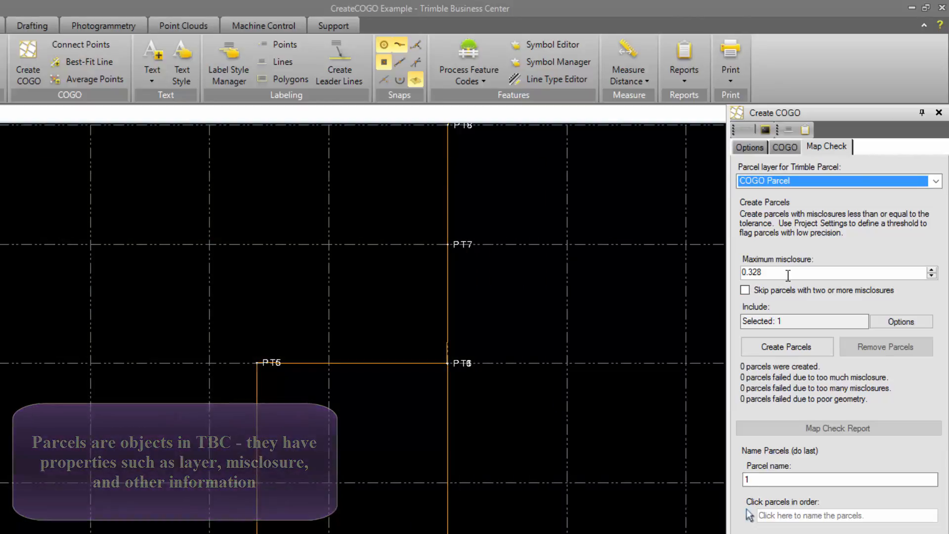
- Set the maximum misclosure to 5 and leave the skipping of parcels with two or more misclosures off
{"action": "left_click", "coordinate": [765, 273]}
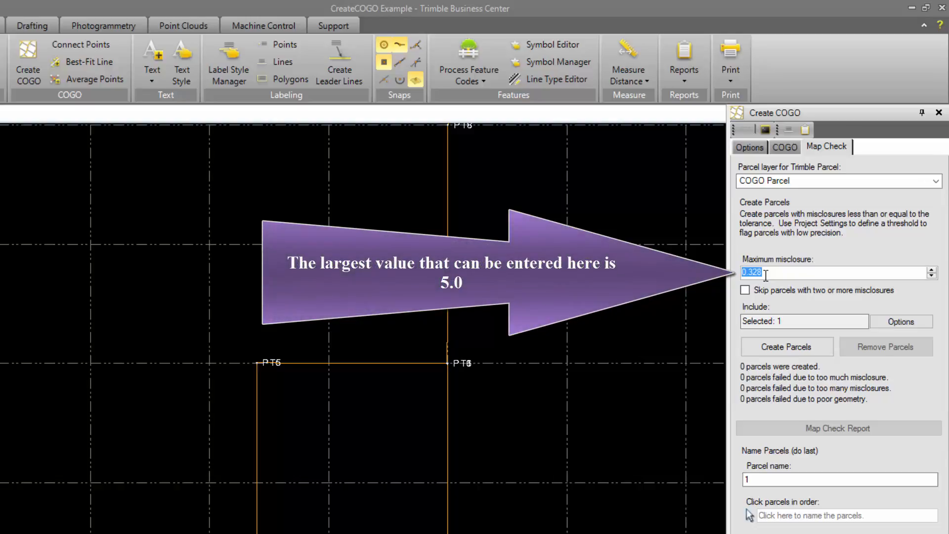
{"action": "type", "text": "5"}
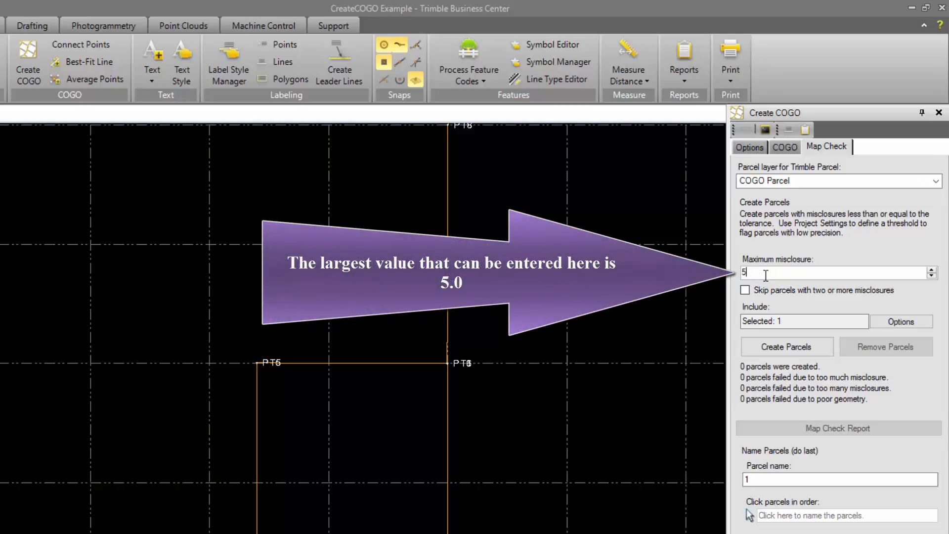
{"action": "left_click", "coordinate": [745, 291]}
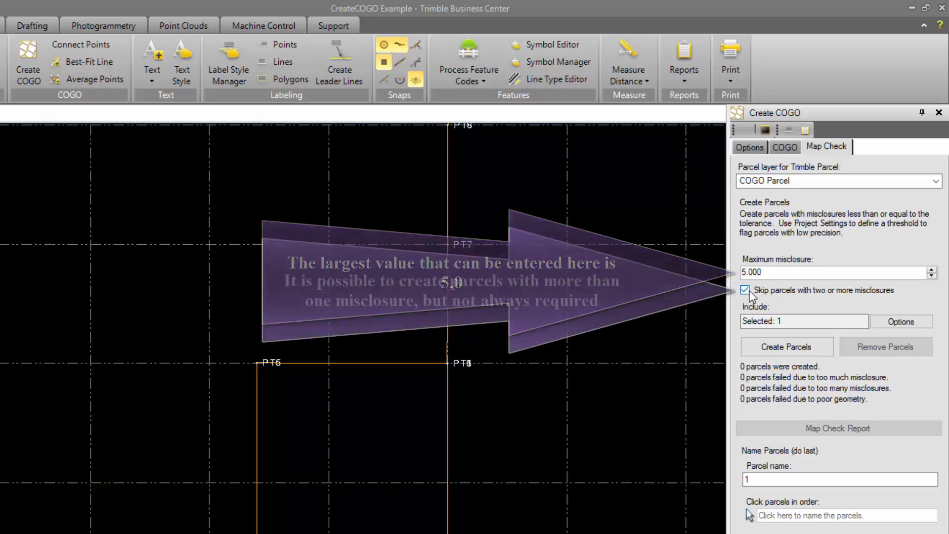
{"action": "left_click", "coordinate": [879, 292]}
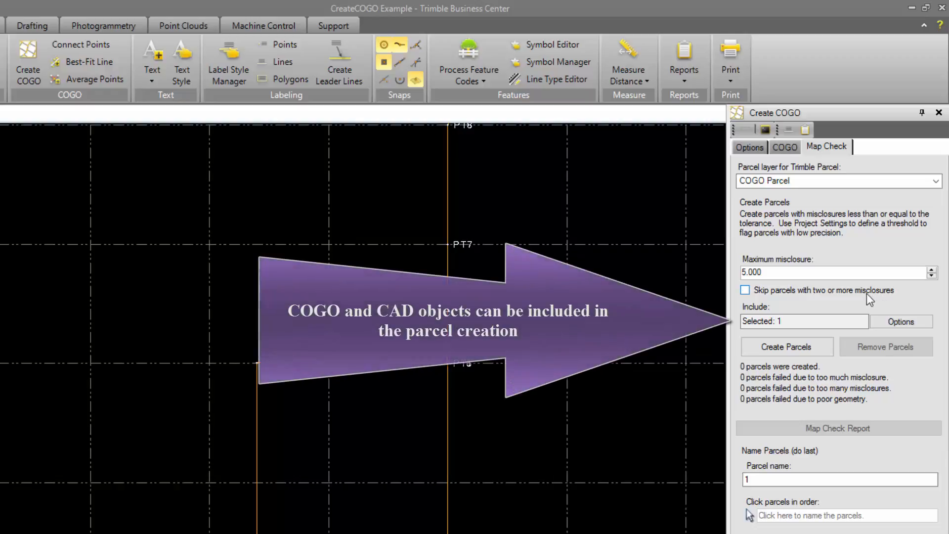
- Create parcels from the one selected object, trying out their removal once before creating them again
{"action": "left_click", "coordinate": [797, 322]}
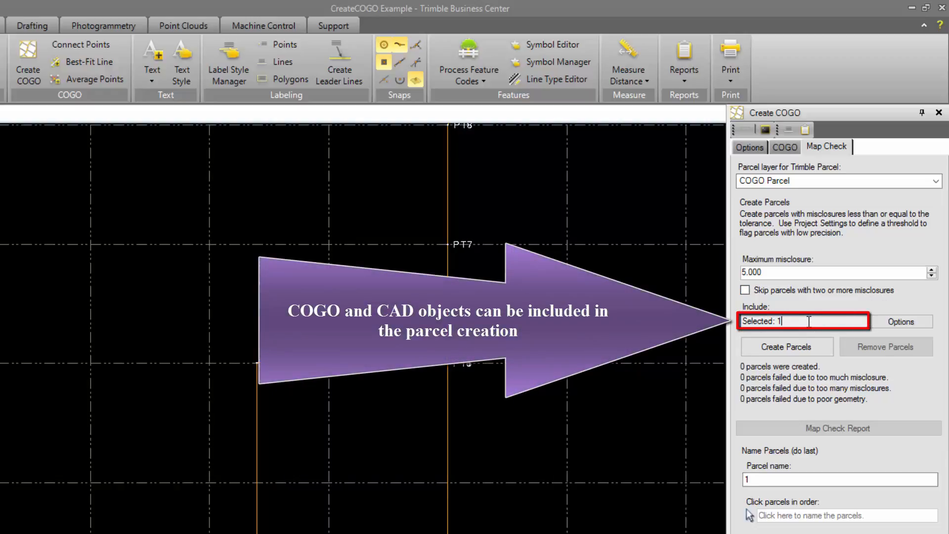
{"action": "left_click", "coordinate": [787, 348]}
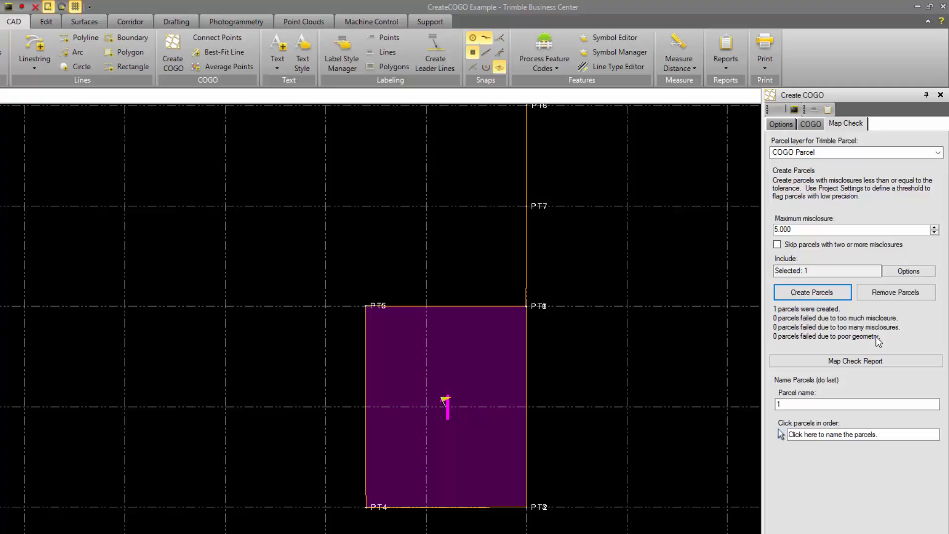
{"action": "left_click", "coordinate": [893, 292]}
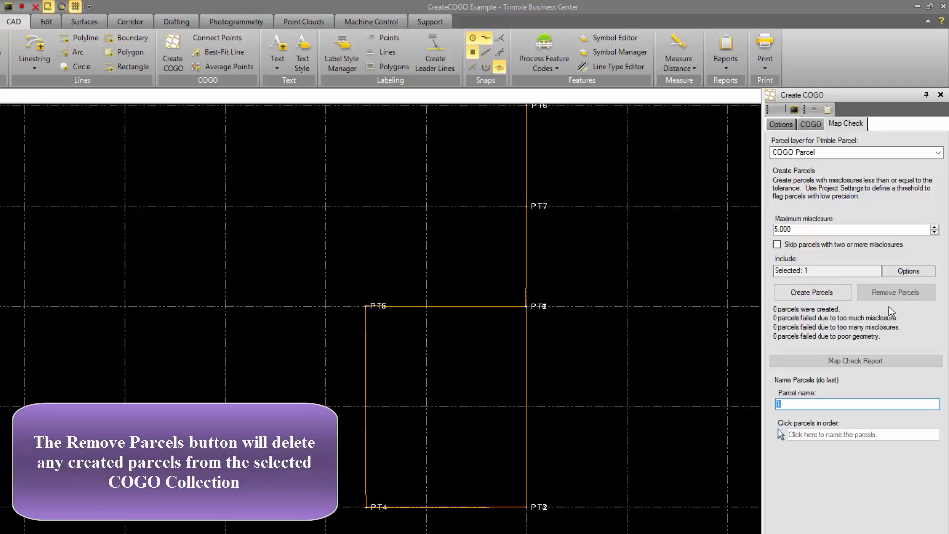
{"action": "left_click", "coordinate": [830, 295]}
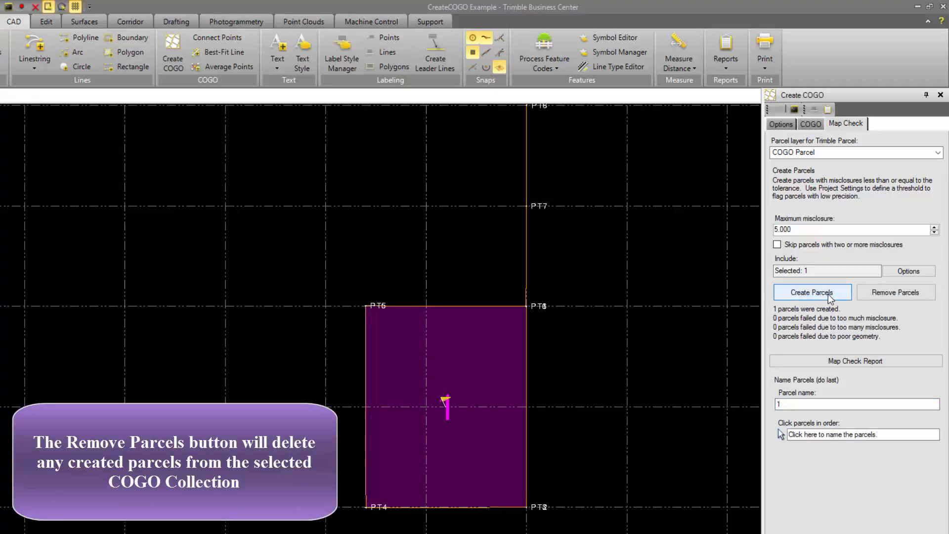
- Generate the Map Check Report and review its summary, misclosure and linework sections for the parcel
{"action": "left_click", "coordinate": [874, 363]}
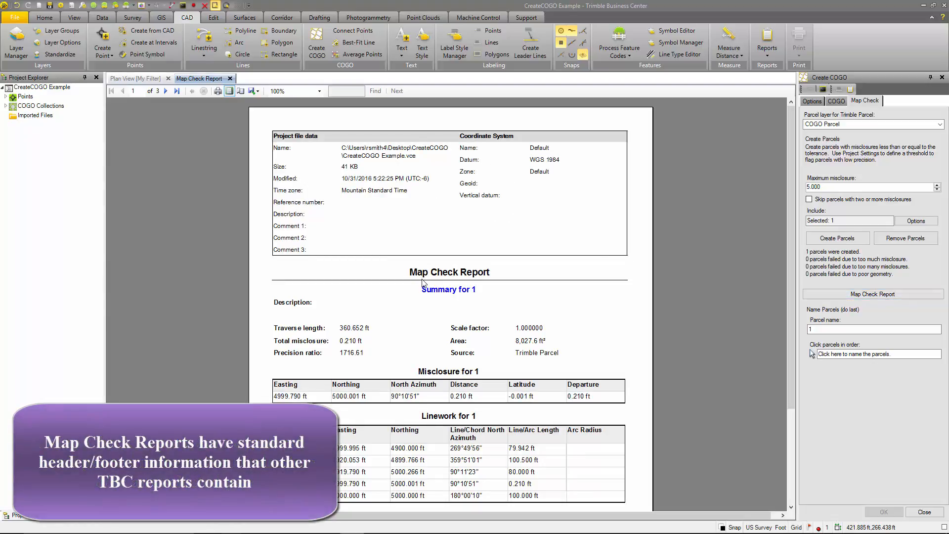
{"action": "scroll", "coordinate": [422, 283], "scroll_direction": "down", "scroll_amount": 3}
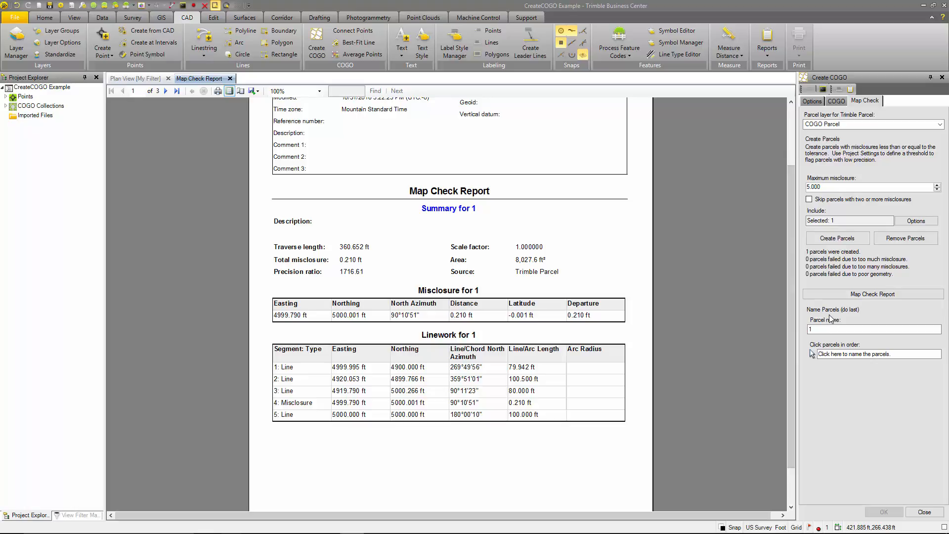
{"action": "left_click", "coordinate": [827, 330]}
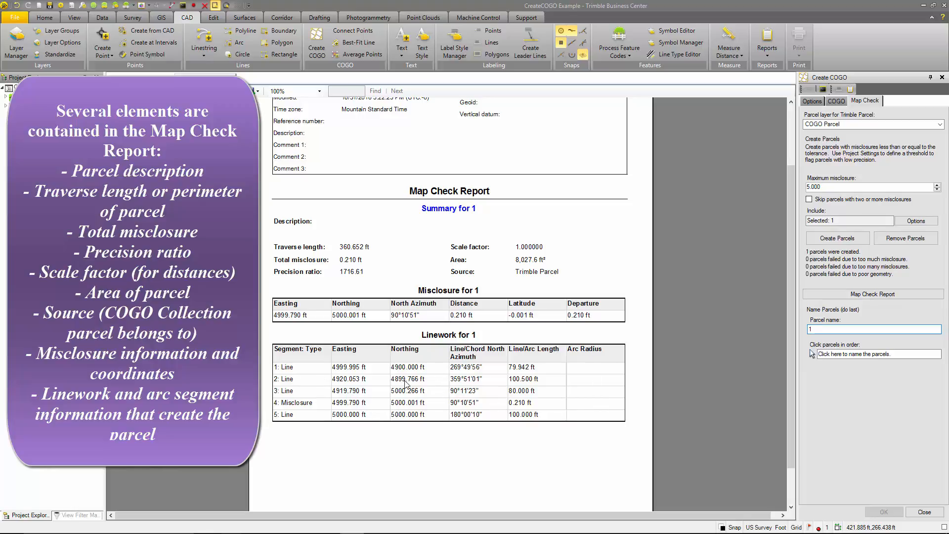
- Examine the parcel layout plot on page two of the Map Check Report and its export options
{"action": "scroll", "coordinate": [403, 367], "scroll_direction": "down", "scroll_amount": 5}
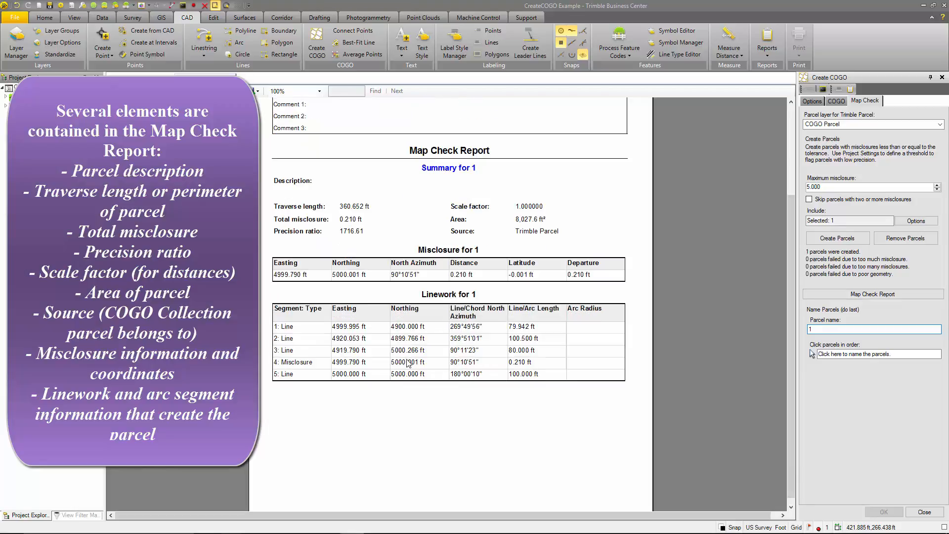
{"action": "scroll", "coordinate": [427, 292], "scroll_direction": "down", "scroll_amount": 1}
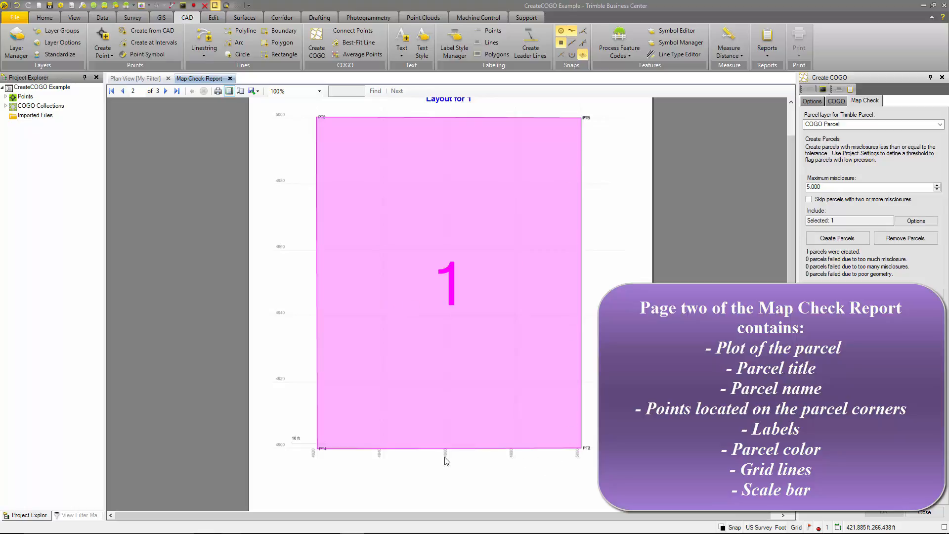
{"action": "scroll", "coordinate": [386, 459], "scroll_direction": "down", "scroll_amount": 1}
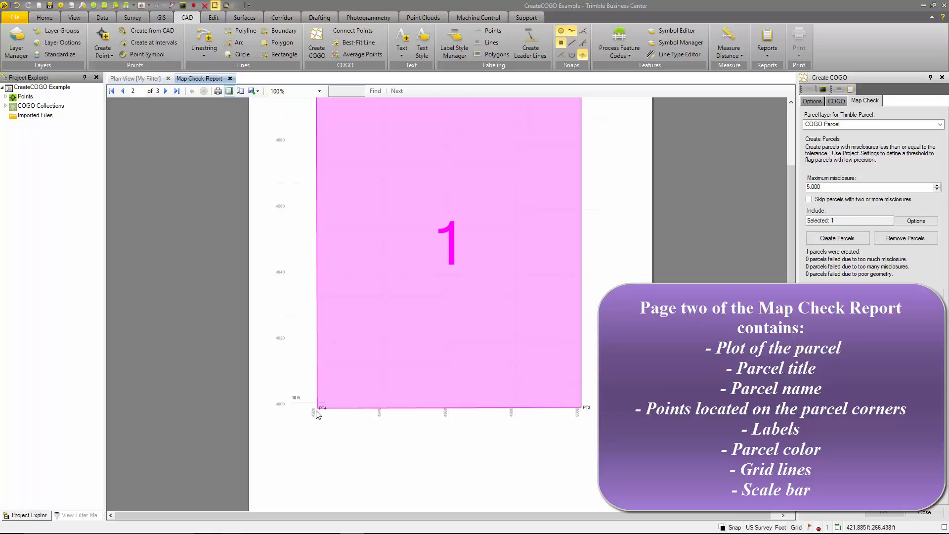
{"action": "scroll", "coordinate": [313, 404], "scroll_direction": "up", "scroll_amount": 1}
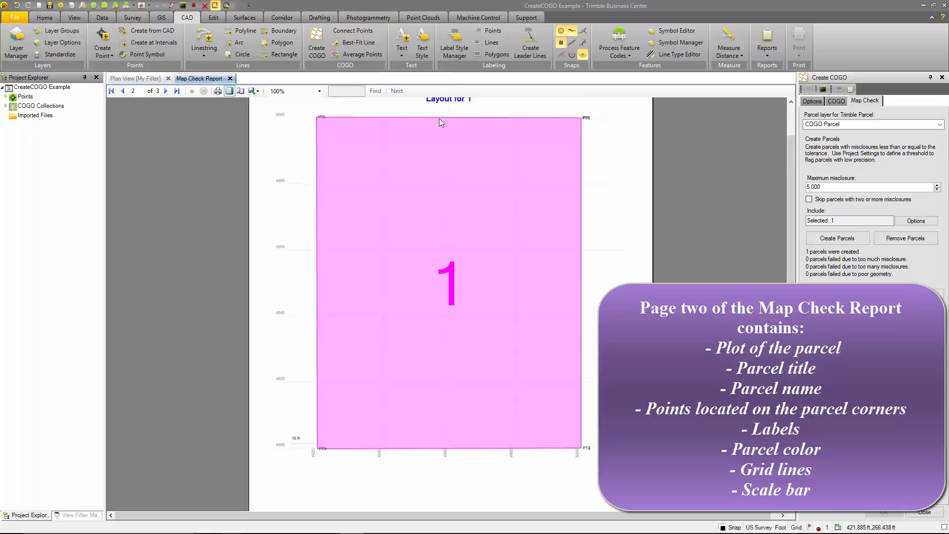
{"action": "scroll", "coordinate": [441, 122], "scroll_direction": "up", "scroll_amount": 1}
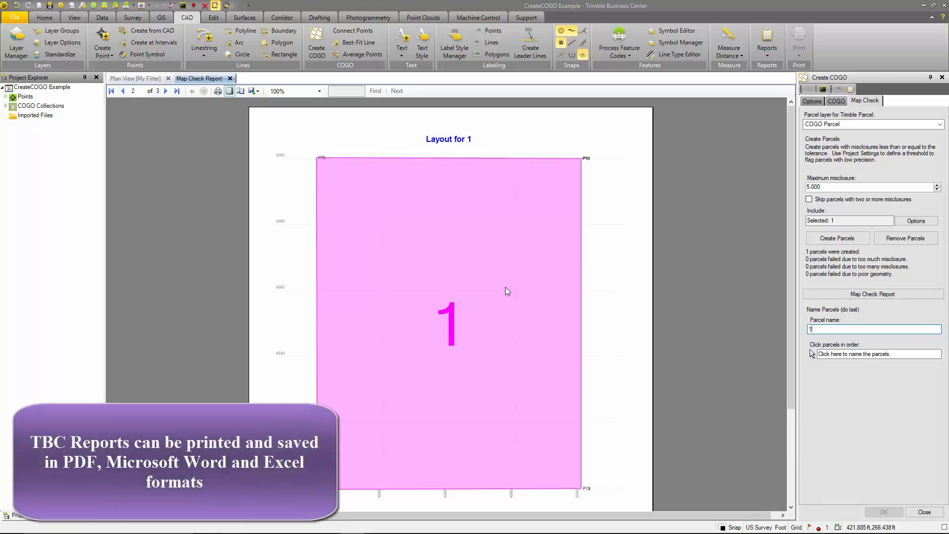
{"action": "left_click", "coordinate": [257, 91]}
- Return to the plan view and open the Flags Pane to read the parcel's yellow flag
{"action": "left_click", "coordinate": [143, 79]}
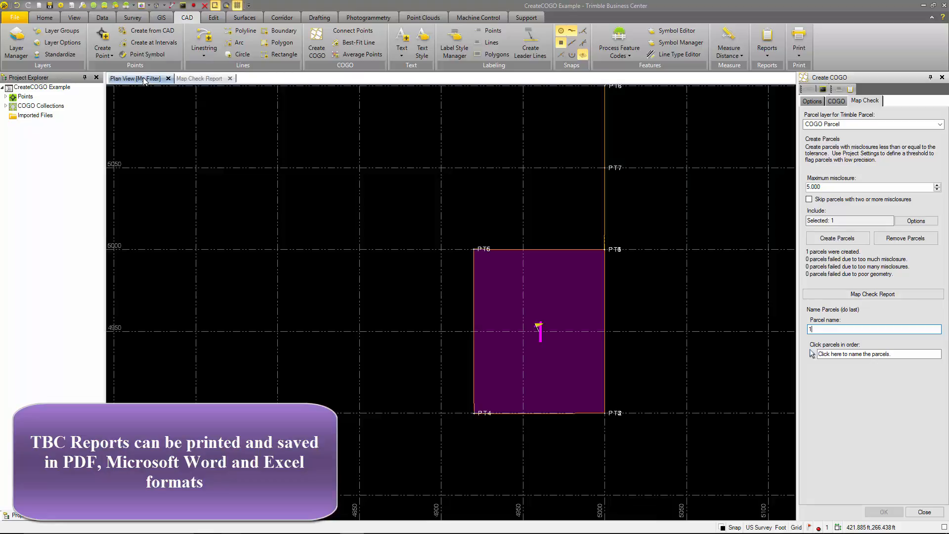
{"action": "scroll", "coordinate": [543, 316], "scroll_direction": "up", "scroll_amount": 3}
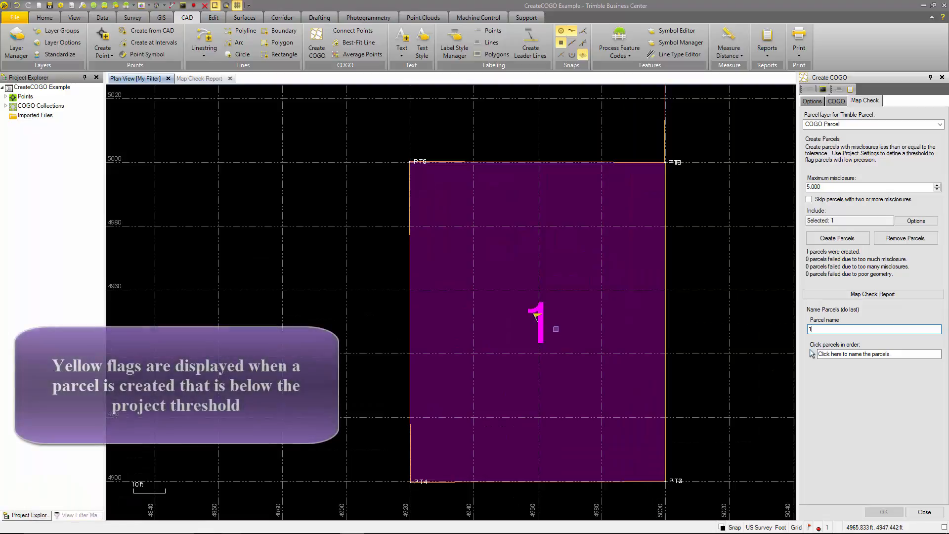
{"action": "left_click", "coordinate": [810, 528]}
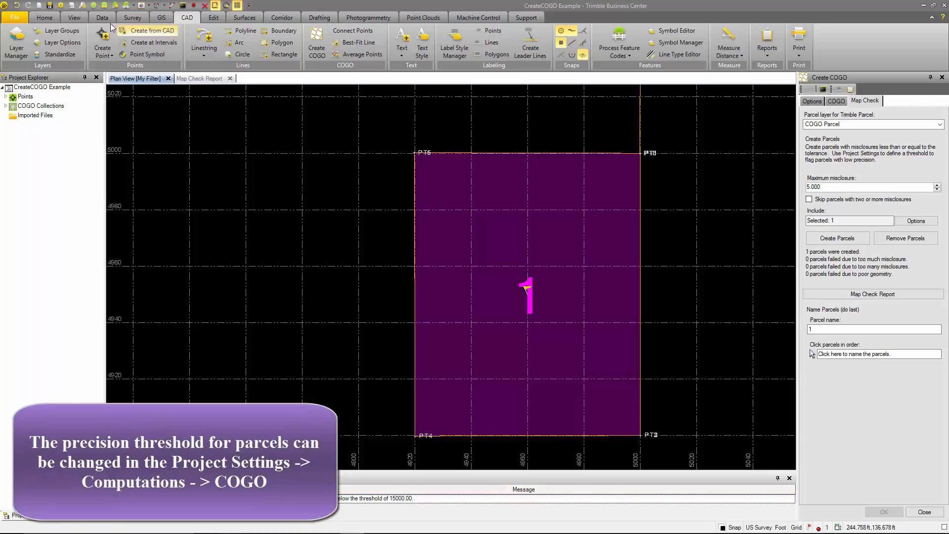
- Set the minimum parcel precision to 1500 in the project's COGO computation settings
{"action": "left_click", "coordinate": [61, 6]}
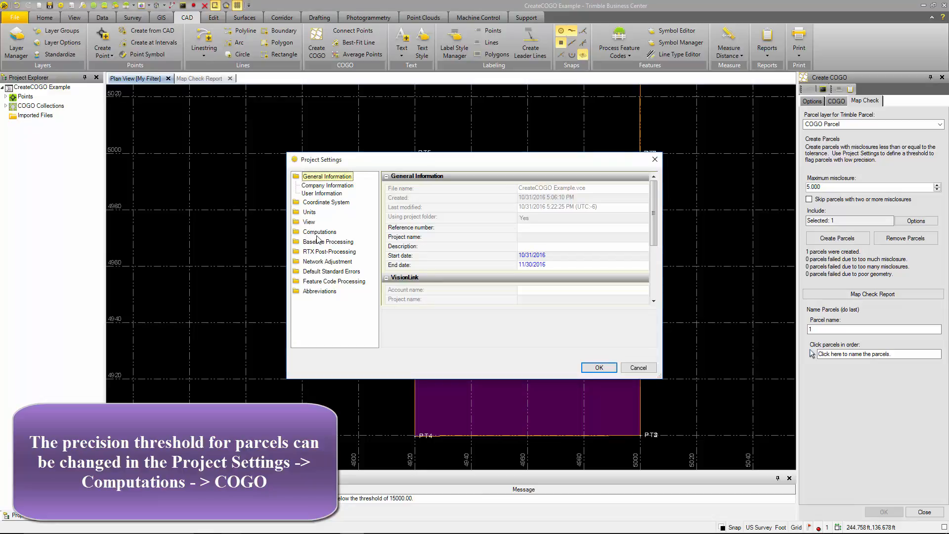
{"action": "double_click", "coordinate": [318, 232]}
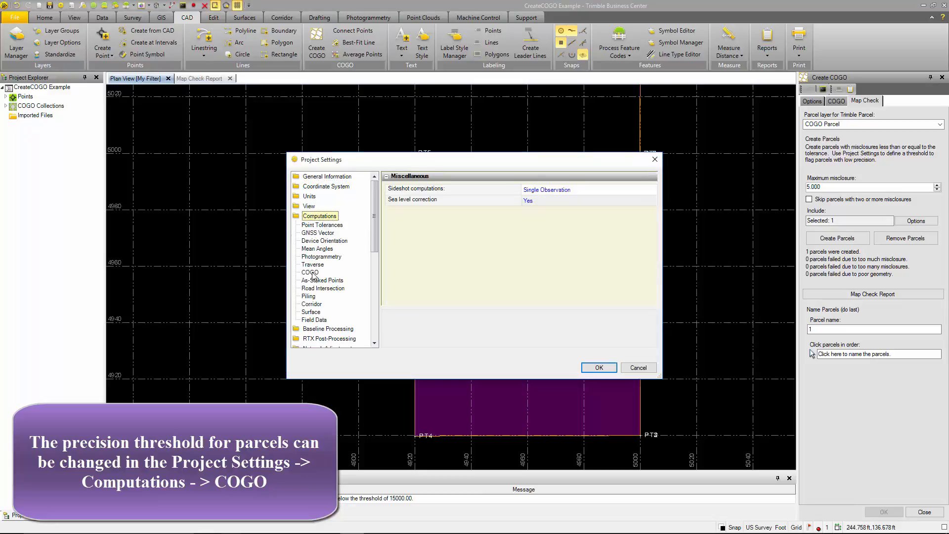
{"action": "left_click", "coordinate": [310, 272]}
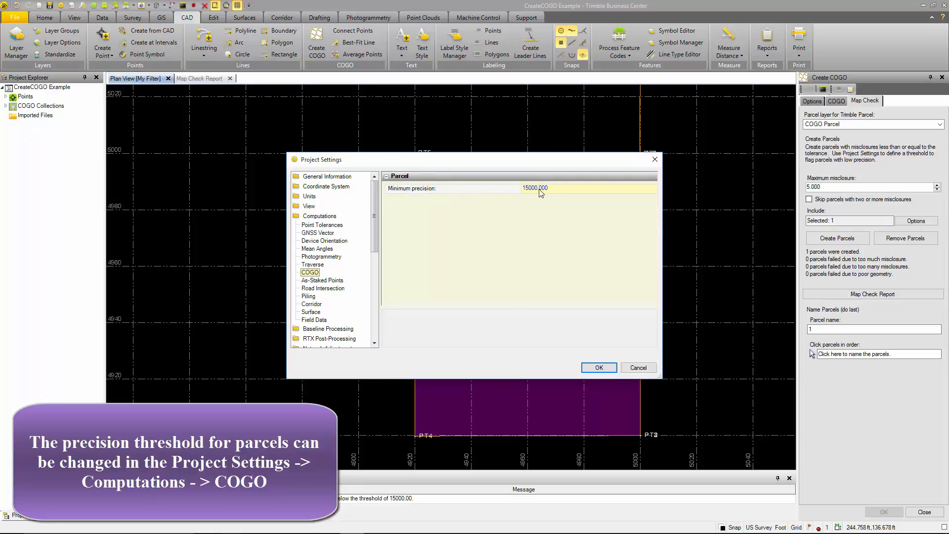
{"action": "left_click", "coordinate": [557, 192]}
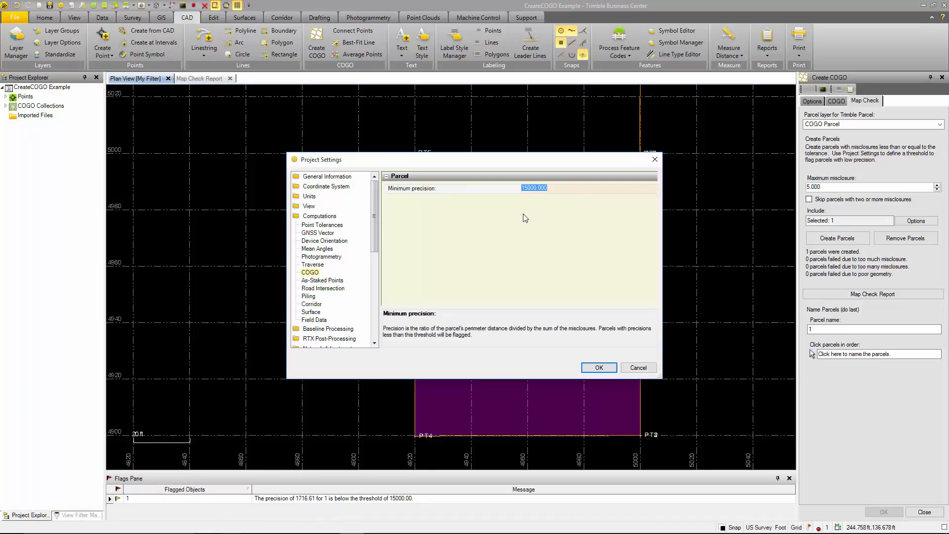
{"action": "type", "text": "1500"}
{"action": "left_click", "coordinate": [598, 371]}
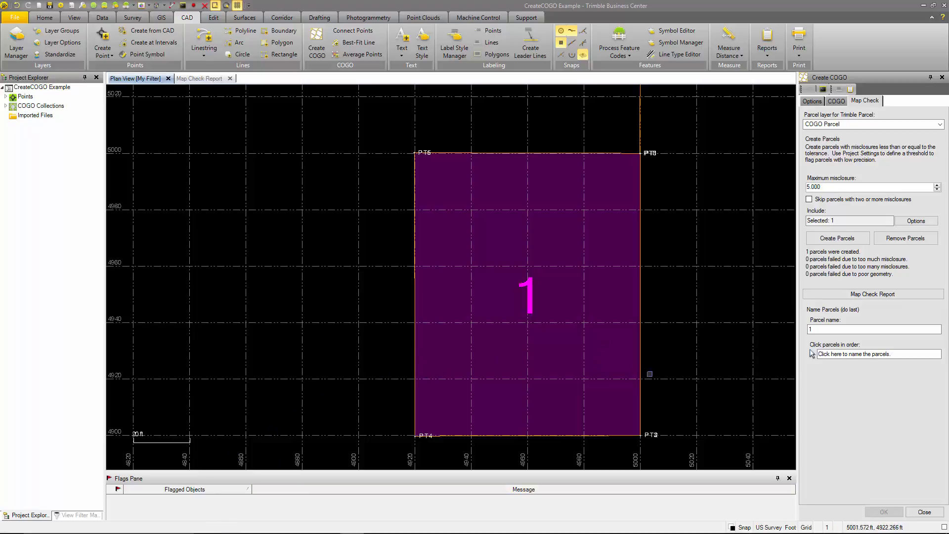
- Inspect the parcel's description, name and layer in its properties, and return to Map Check
{"action": "scroll", "coordinate": [785, 479], "scroll_direction": "up", "scroll_amount": 1}
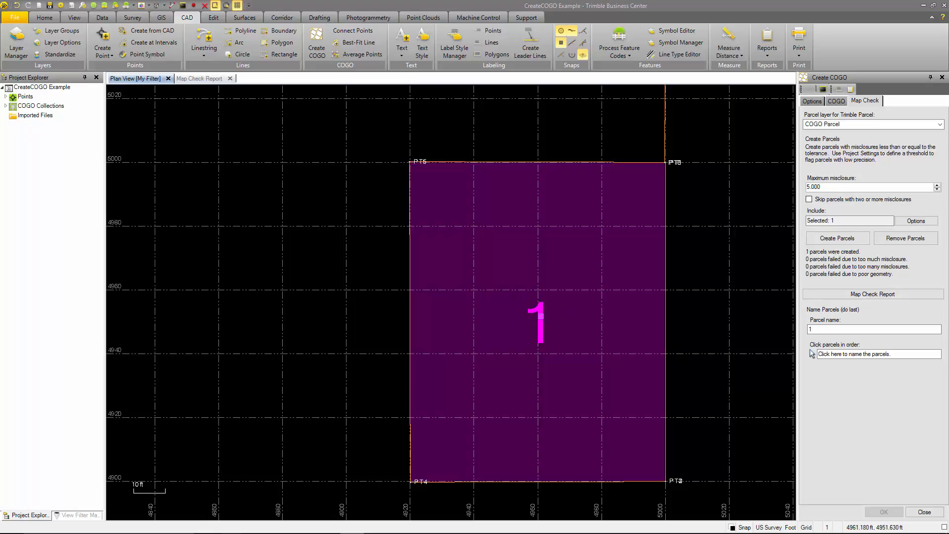
{"action": "left_click", "coordinate": [541, 316]}
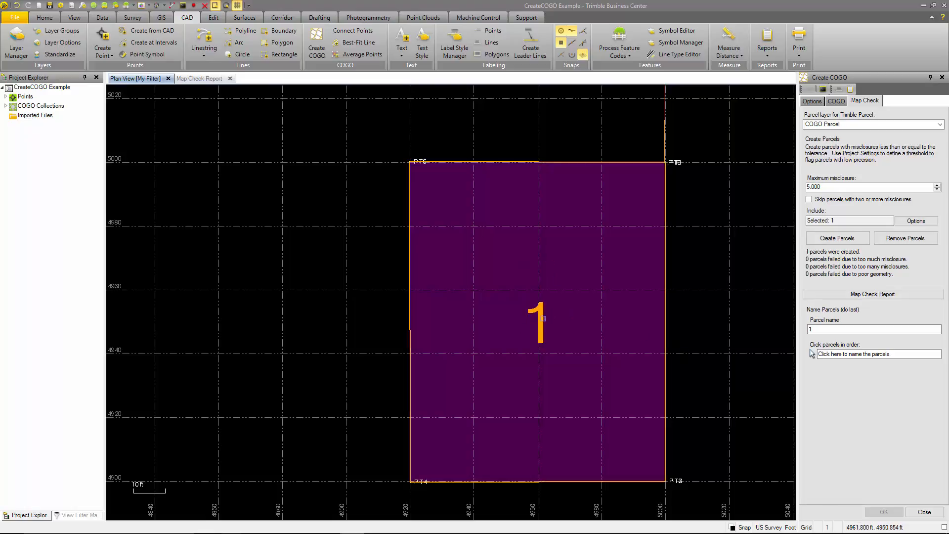
{"action": "right_click", "coordinate": [542, 318]}
{"action": "left_click", "coordinate": [582, 419]}
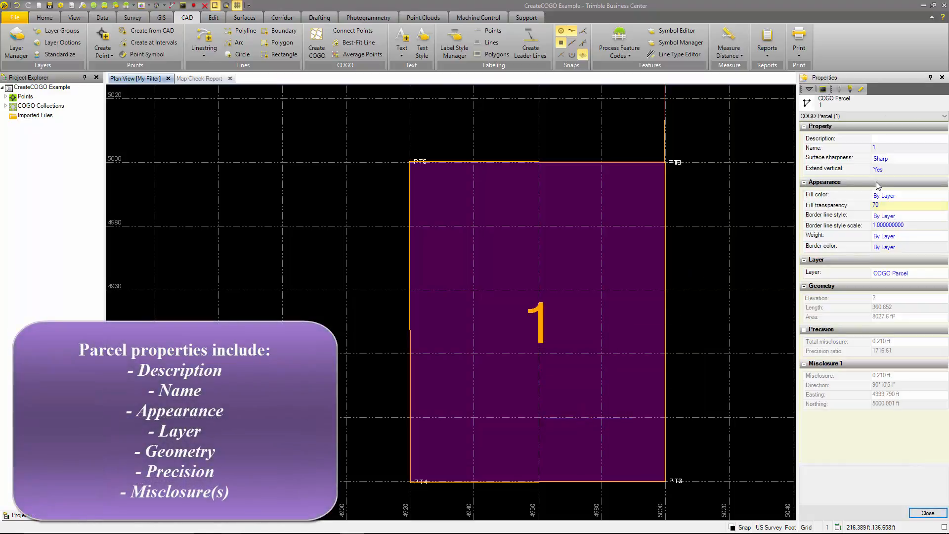
{"action": "left_click", "coordinate": [883, 139]}
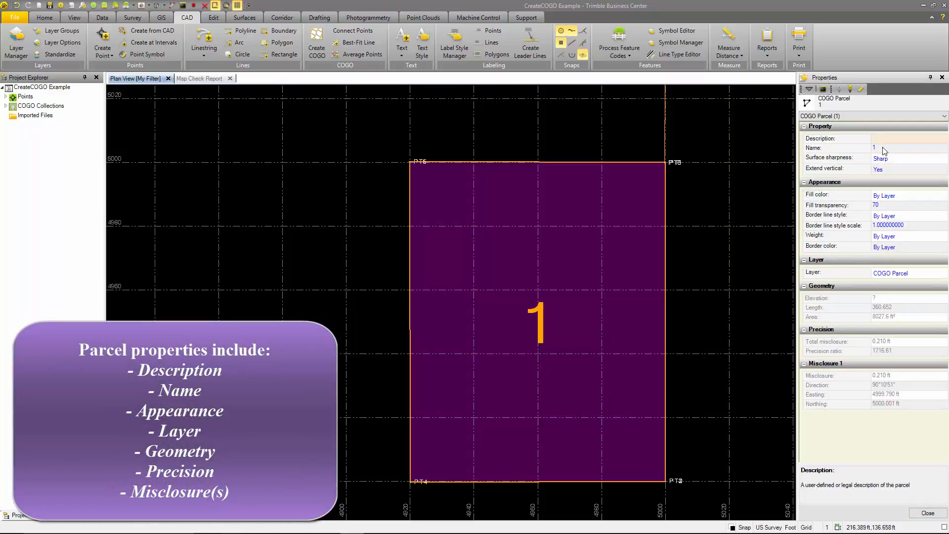
{"action": "left_click", "coordinate": [896, 148]}
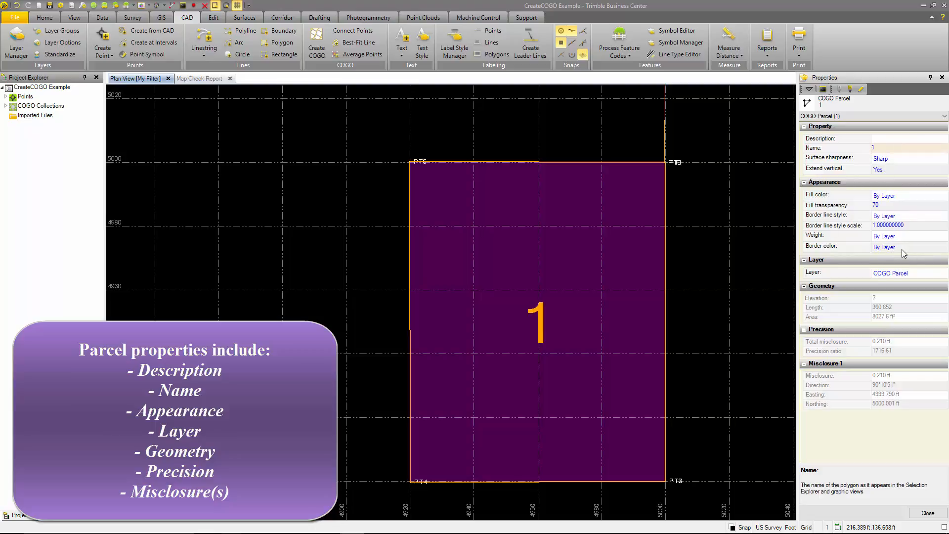
{"action": "left_click", "coordinate": [924, 274]}
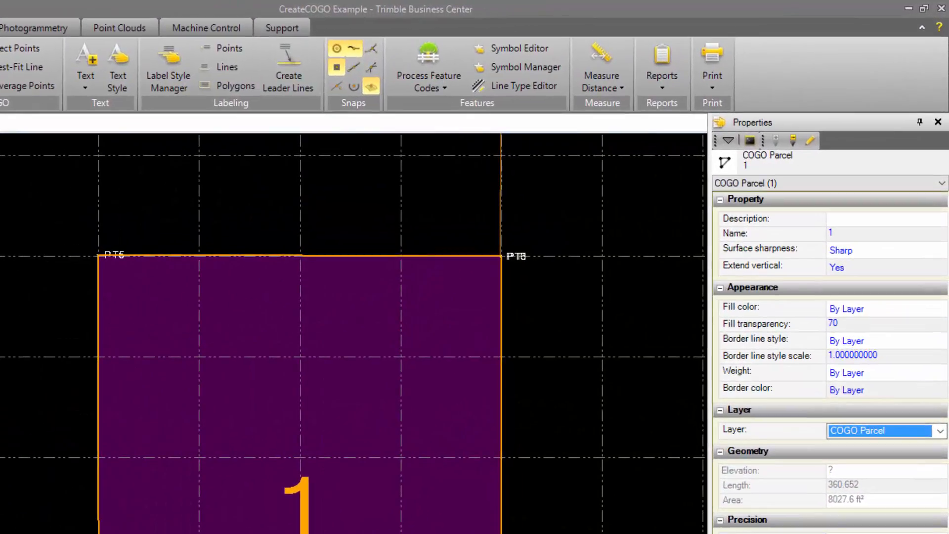
{"action": "left_click", "coordinate": [810, 141]}
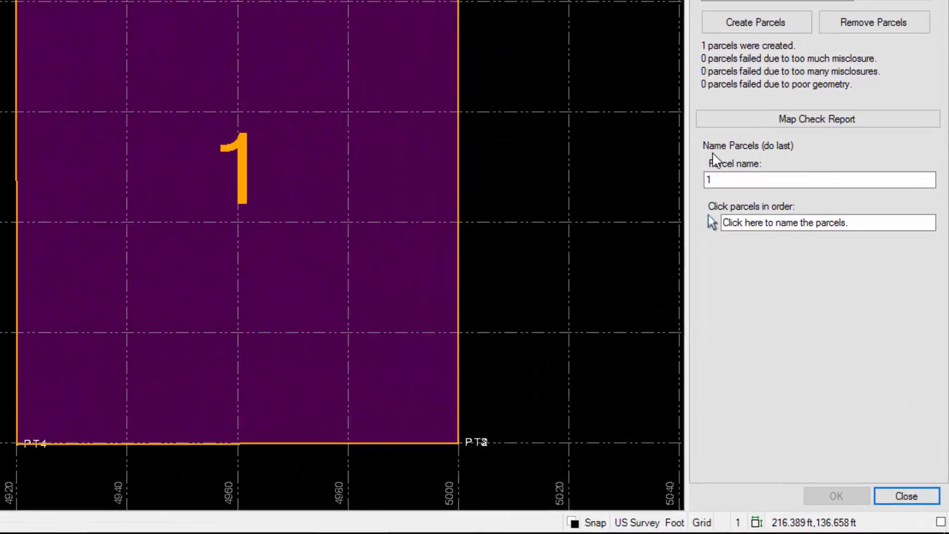
- Name the created parcel Lot20 by picking its label in the plan view
{"action": "double_click", "coordinate": [733, 176]}
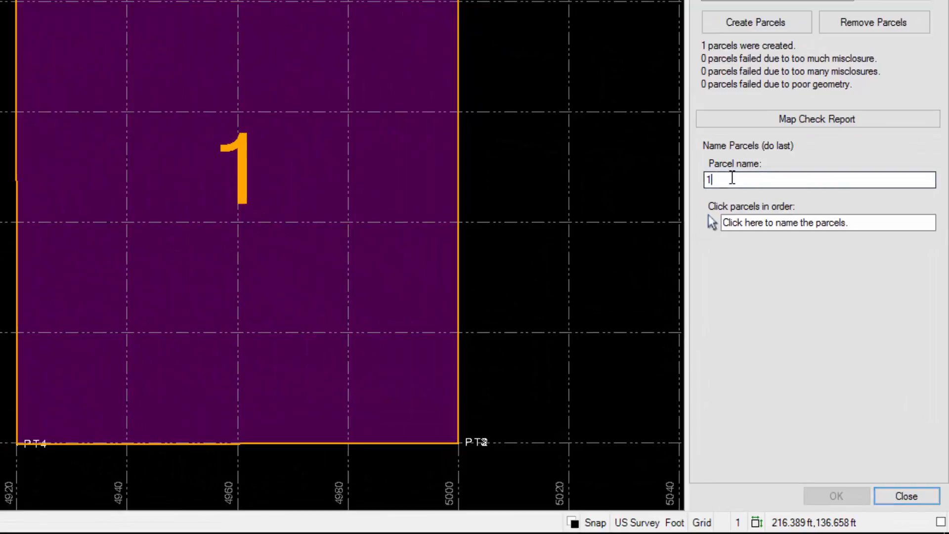
{"action": "type", "text": "L"}
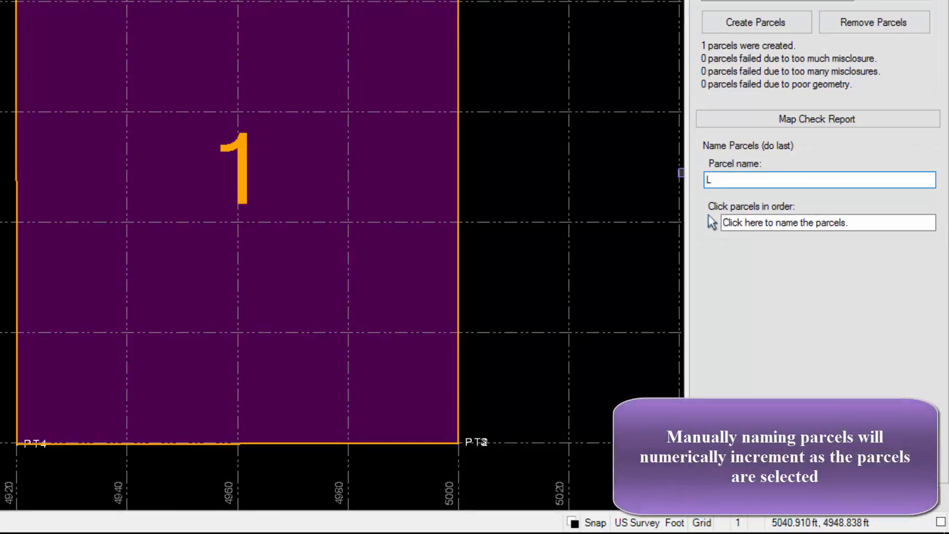
{"action": "type", "text": "ot20"}
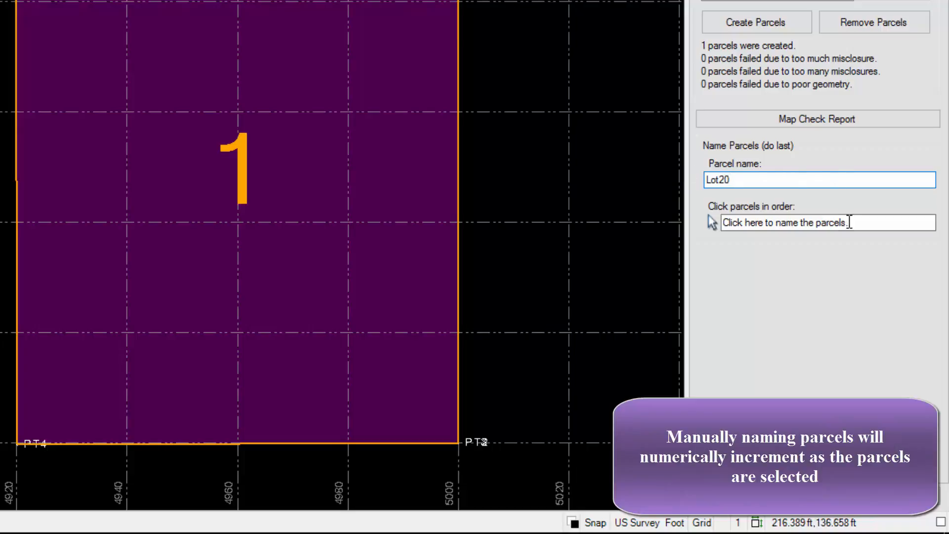
{"action": "left_click", "coordinate": [788, 222]}
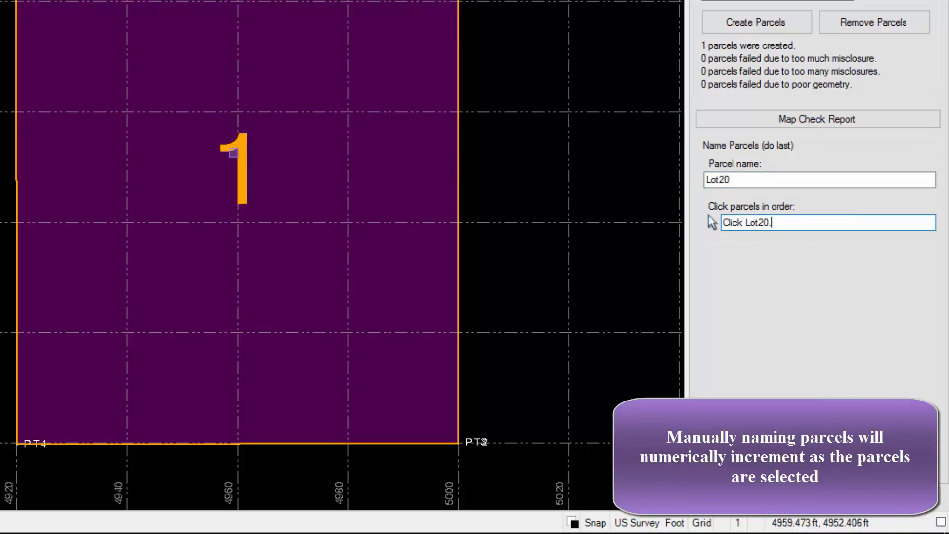
{"action": "left_click", "coordinate": [231, 154]}
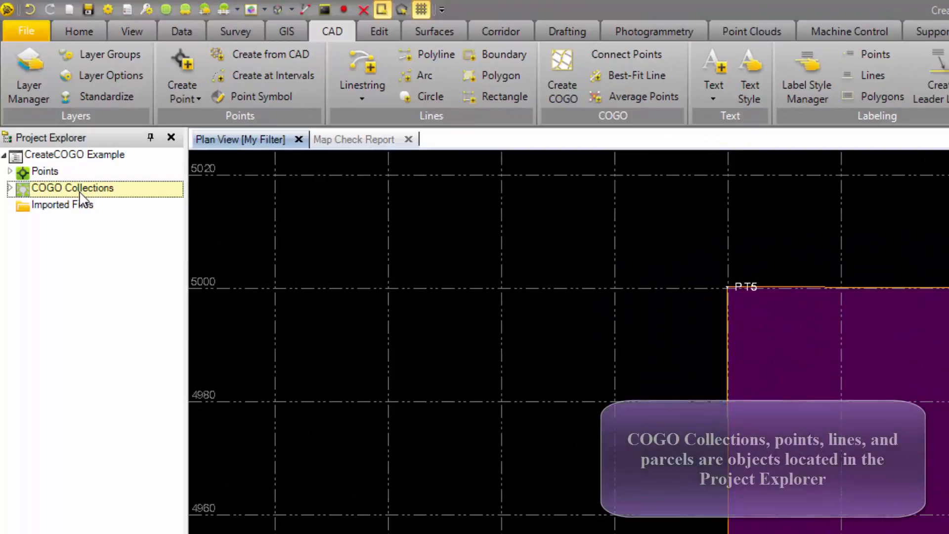
- Expand the Trimble Parcel collection in the project tree to examine its lines, points and parcel
{"action": "left_click", "coordinate": [10, 188]}
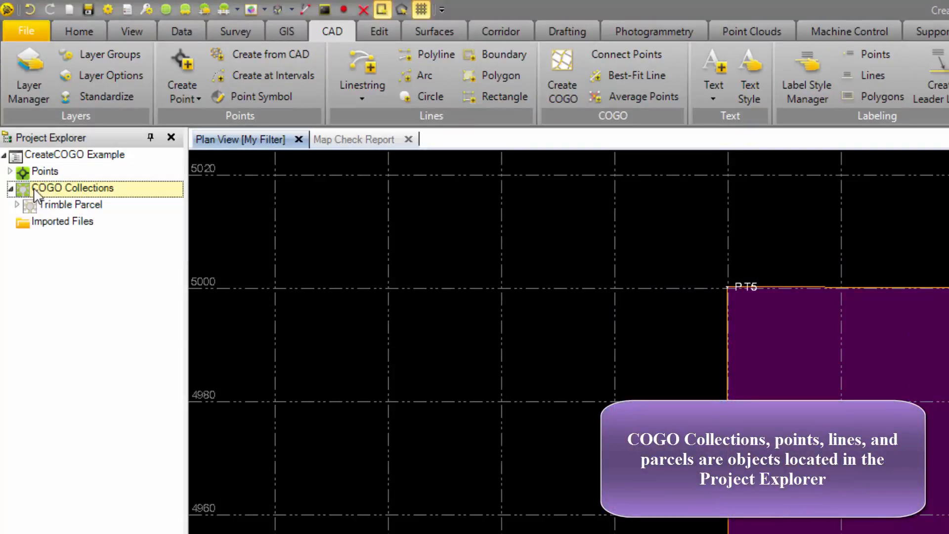
{"action": "left_click", "coordinate": [61, 207]}
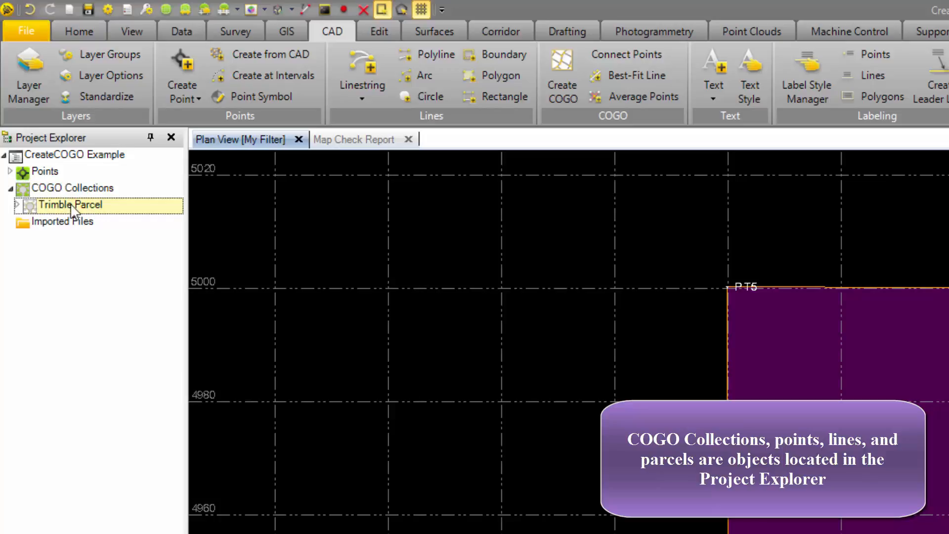
{"action": "left_click", "coordinate": [17, 204]}
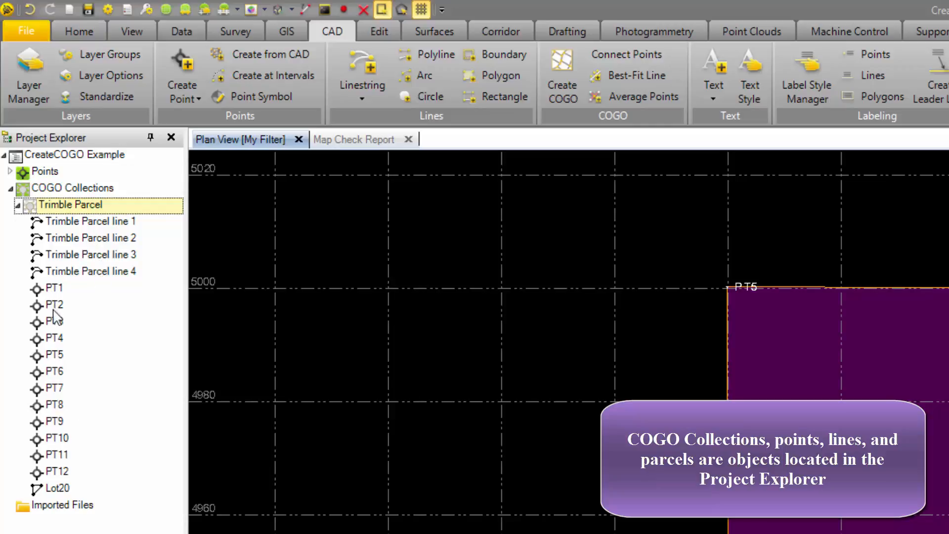
- Inspect the properties of point PT12 and Trimble Parcel line 4, and open that line's COGO command for editing
{"action": "left_click", "coordinate": [58, 490]}
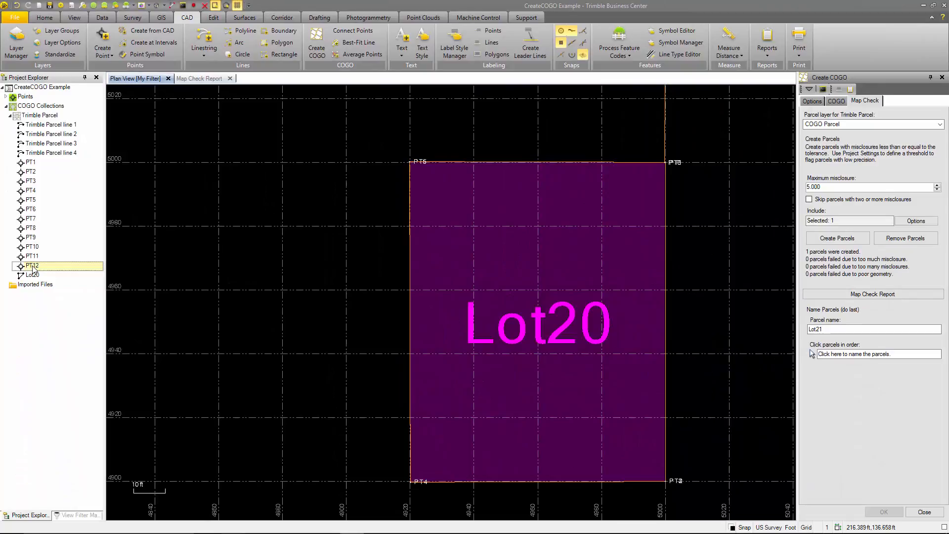
{"action": "right_click", "coordinate": [32, 268]}
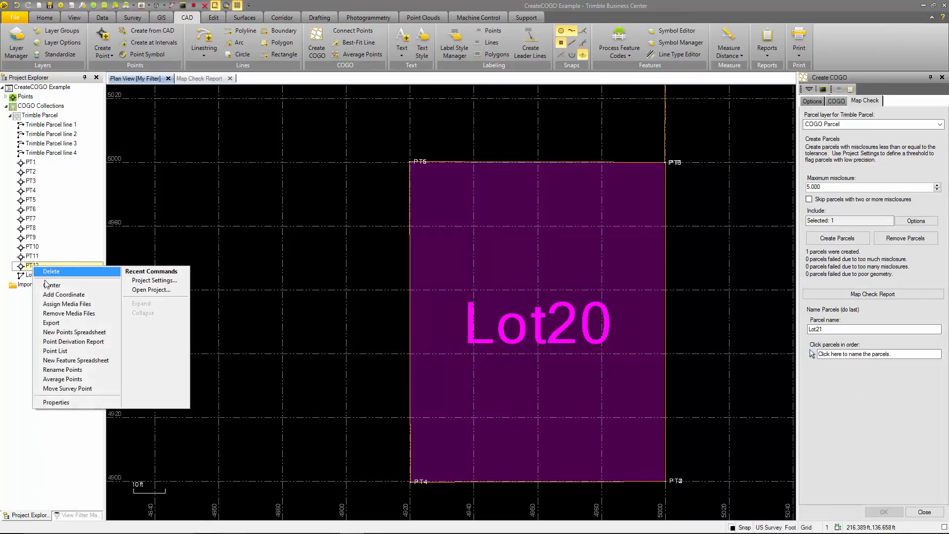
{"action": "left_click", "coordinate": [69, 401]}
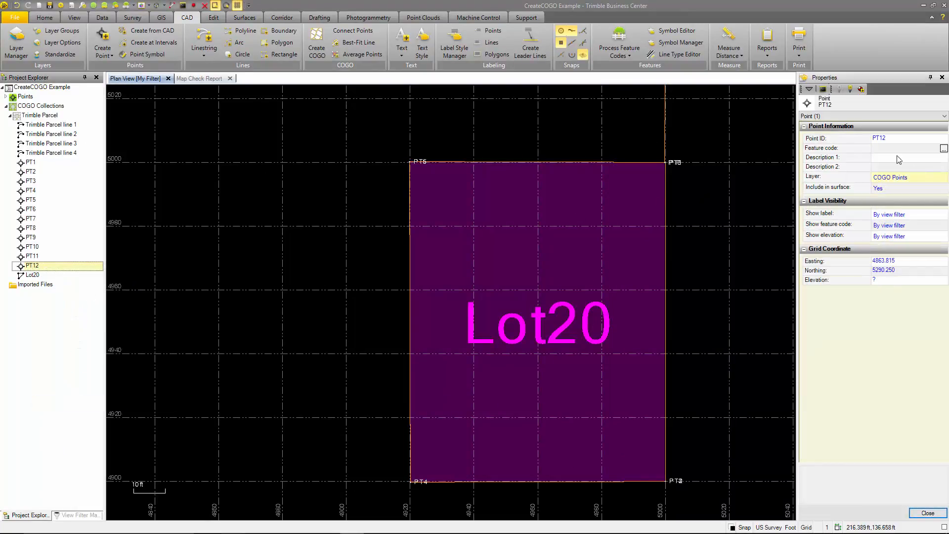
{"action": "left_click", "coordinate": [41, 153]}
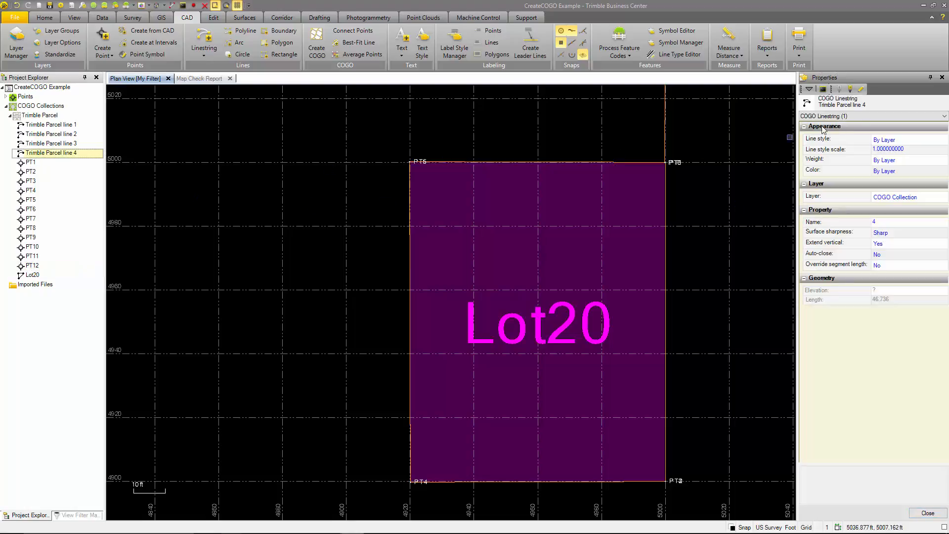
{"action": "left_click", "coordinate": [861, 89]}
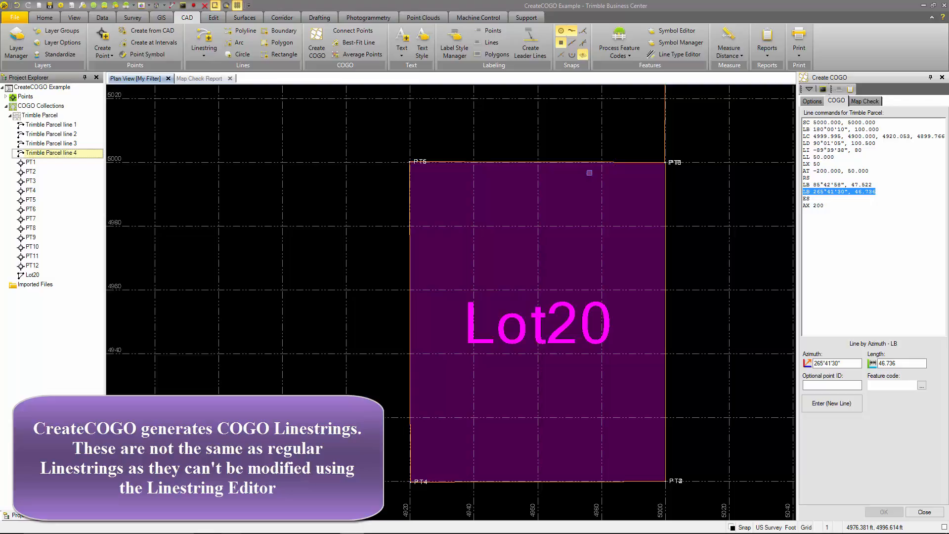
- Select the Lot20 parcel in the plan view, check that it offers a Map Check Report, and clear the selection
{"action": "left_click", "coordinate": [522, 325]}
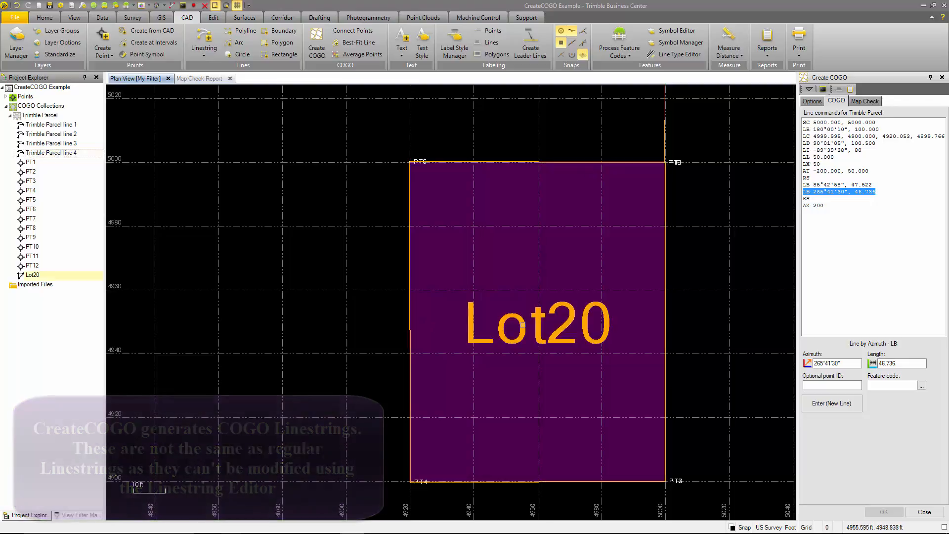
{"action": "right_click", "coordinate": [522, 324]}
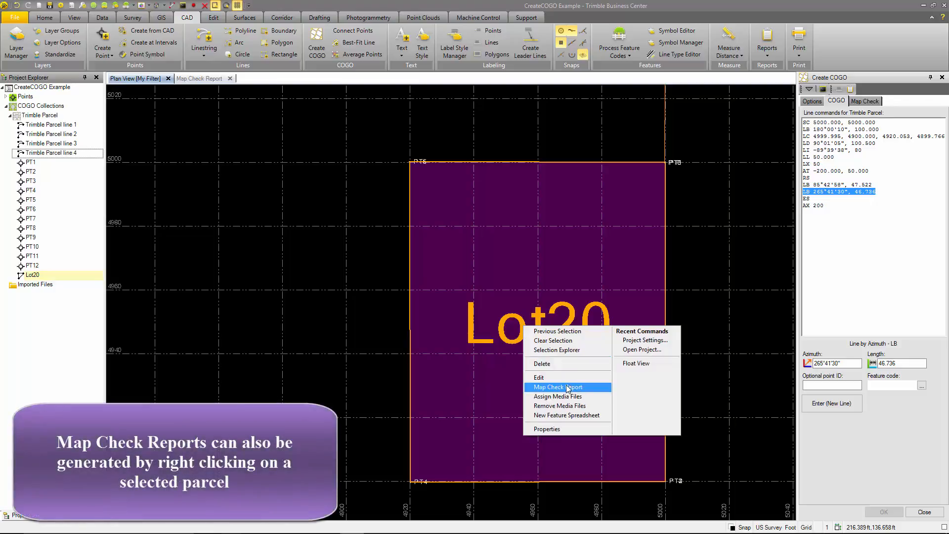
{"action": "left_click", "coordinate": [394, 318]}
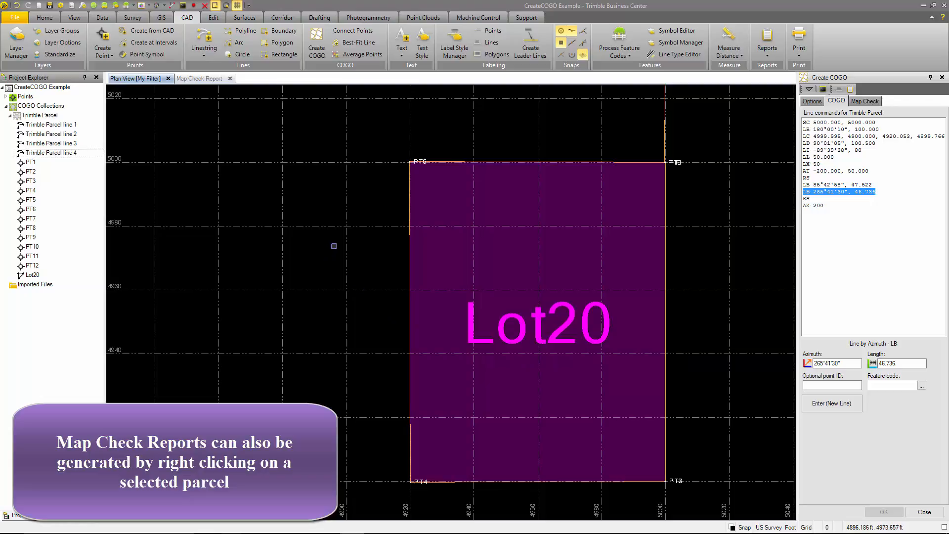
- Try Label Lines on Trimble Parcel line 2, using the Standard line label style on layer 0
{"action": "left_click", "coordinate": [495, 43]}
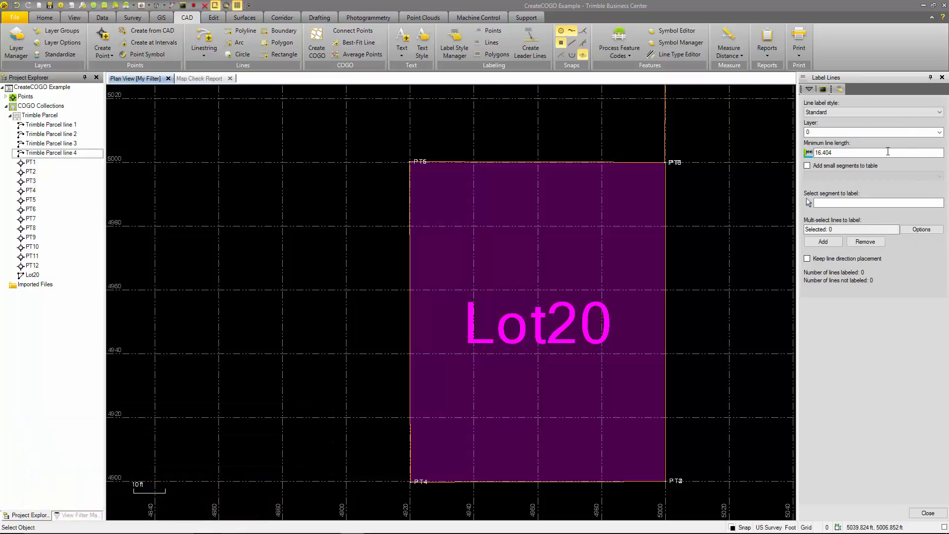
{"action": "left_click", "coordinate": [831, 202]}
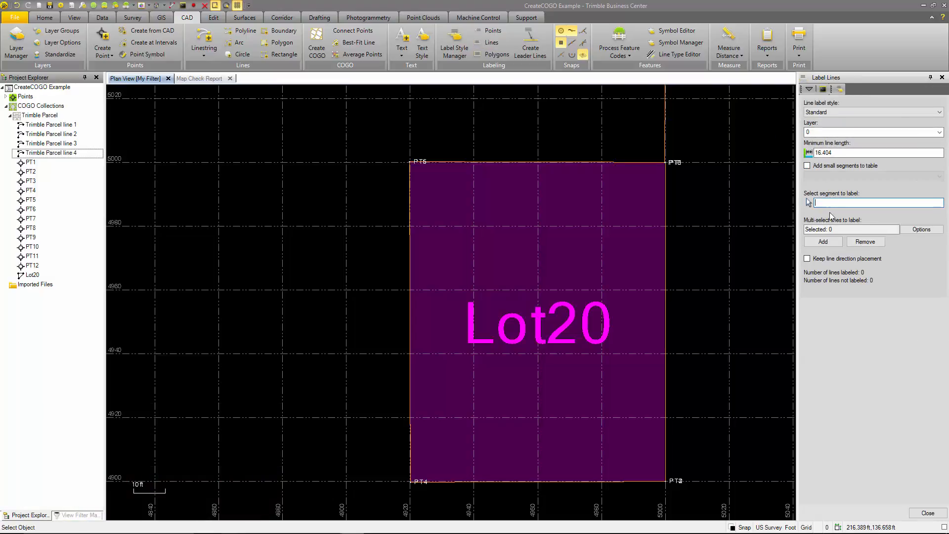
{"action": "left_click", "coordinate": [836, 228]}
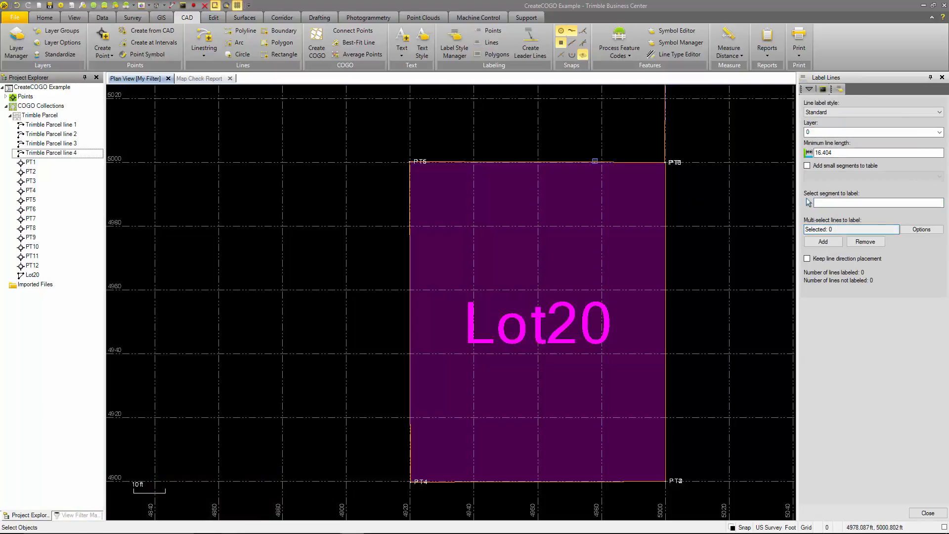
{"action": "mouse_move", "coordinate": [596, 162]}
{"action": "left_click", "coordinate": [605, 182]}
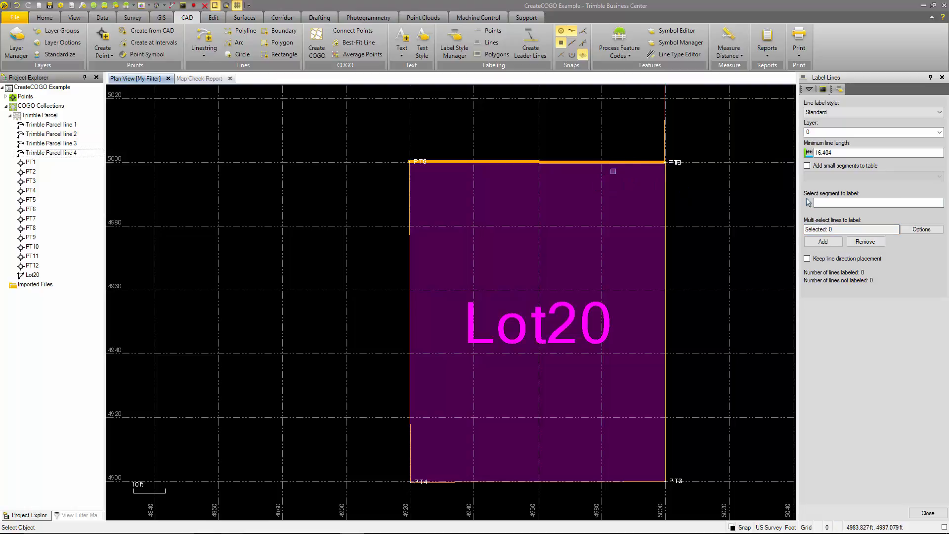
{"action": "left_click", "coordinate": [830, 229]}
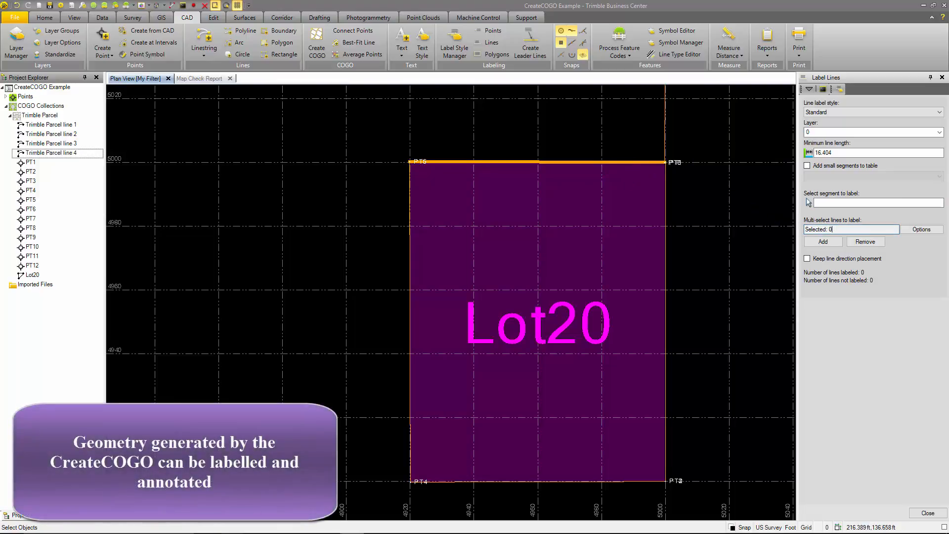
{"action": "mouse_move", "coordinate": [544, 165]}
{"action": "left_click", "coordinate": [606, 183]}
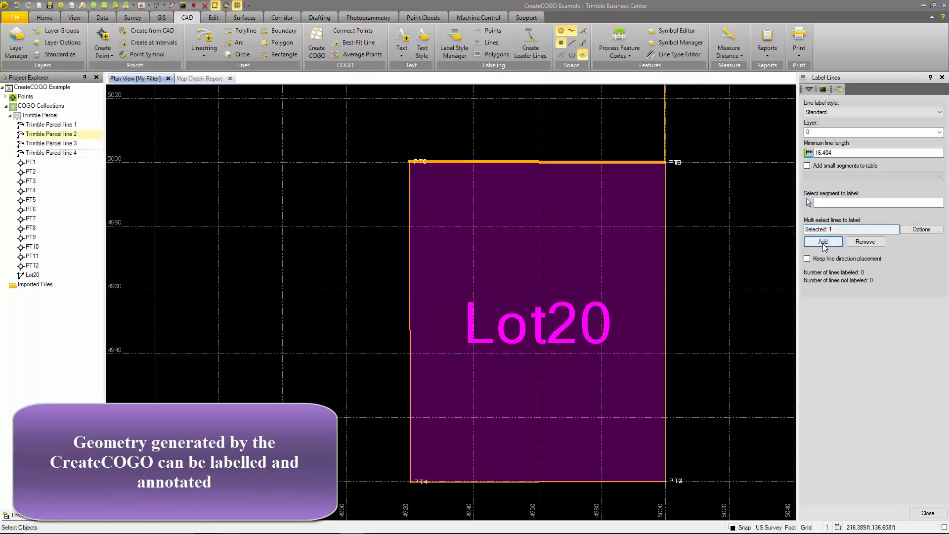
{"action": "left_click", "coordinate": [823, 242]}
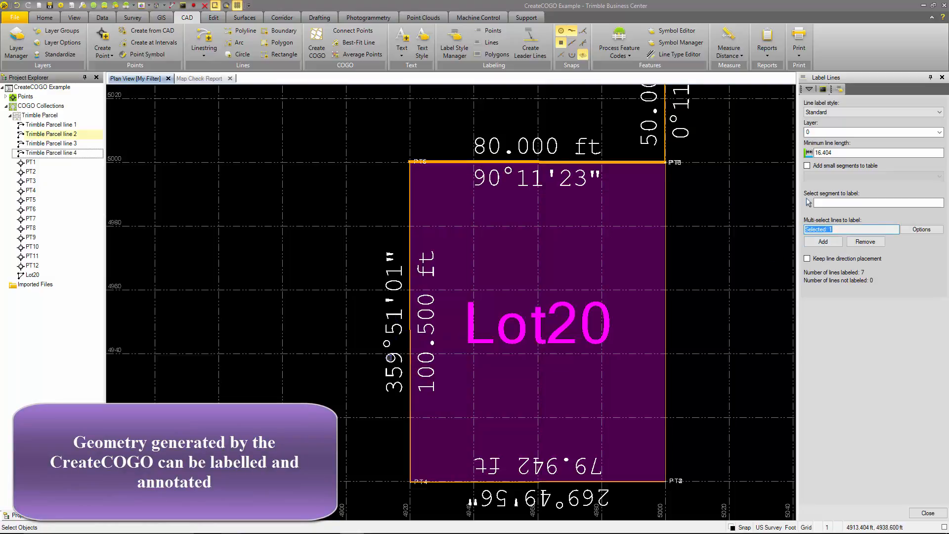
{"action": "scroll", "coordinate": [562, 194], "scroll_direction": "down", "scroll_amount": 1}
{"action": "middle_click_drag", "start_coordinate": [656, 234], "coordinate": [679, 256]}
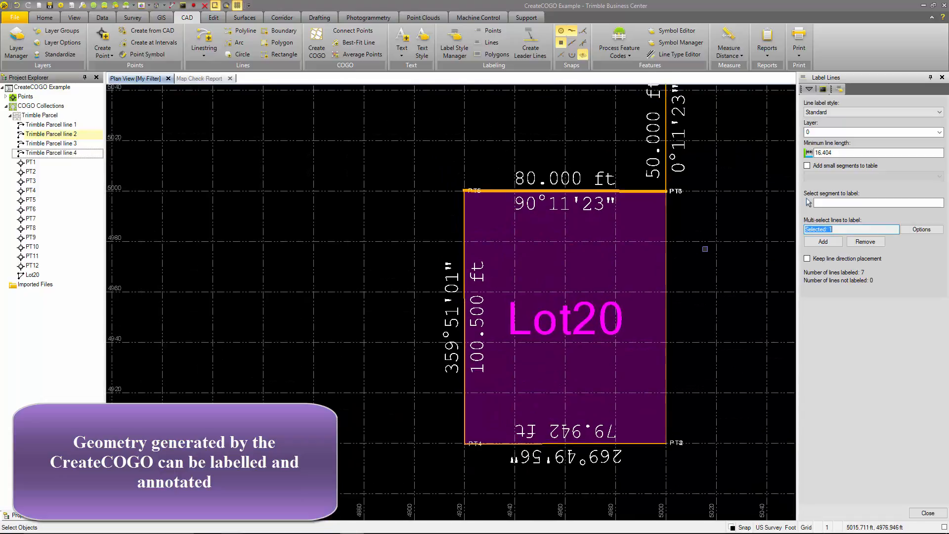
{"action": "left_click", "coordinate": [704, 250]}
- Label the boundary lines of the Lot20 COGO parcel with the Standard line label style on layer 0
{"action": "left_click", "coordinate": [565, 193]}
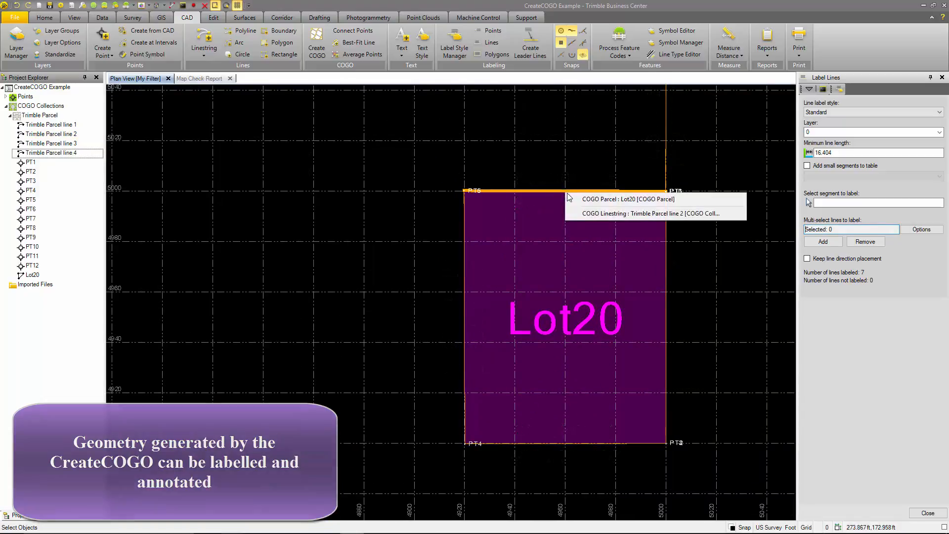
{"action": "left_click", "coordinate": [619, 200]}
{"action": "left_click", "coordinate": [823, 242]}
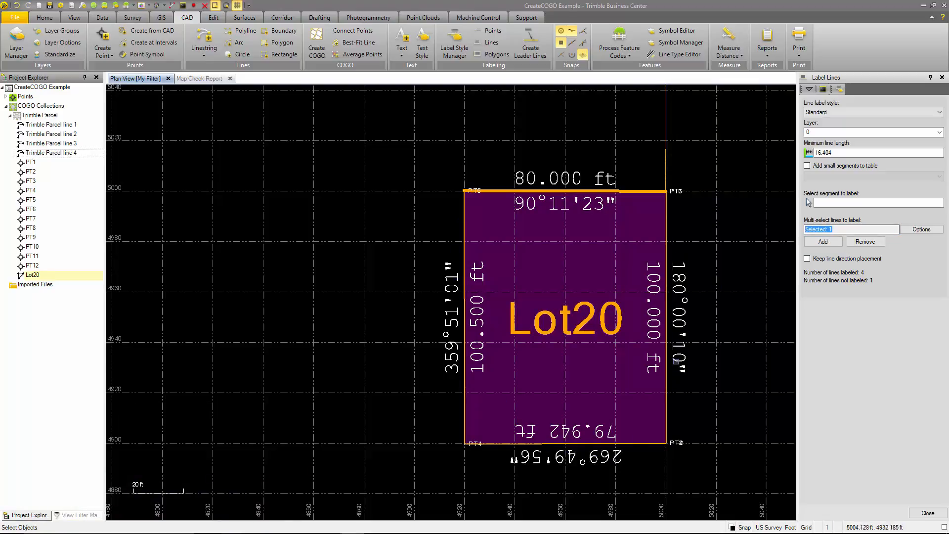
- Generate a Map Check Report for the labeled Lot20 parcel and review its pages
{"action": "scroll", "coordinate": [556, 186], "scroll_direction": "down", "scroll_amount": 1}
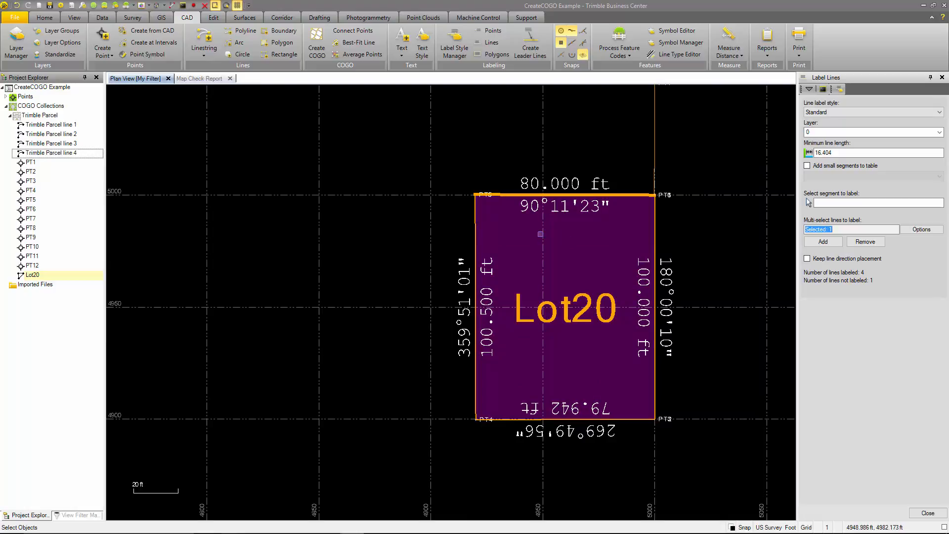
{"action": "right_click", "coordinate": [564, 301]}
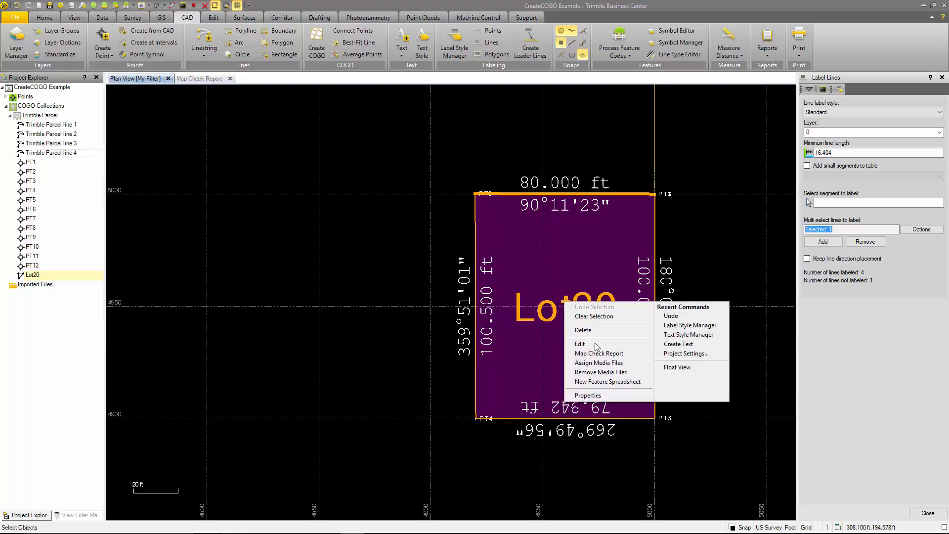
{"action": "left_click", "coordinate": [604, 354]}
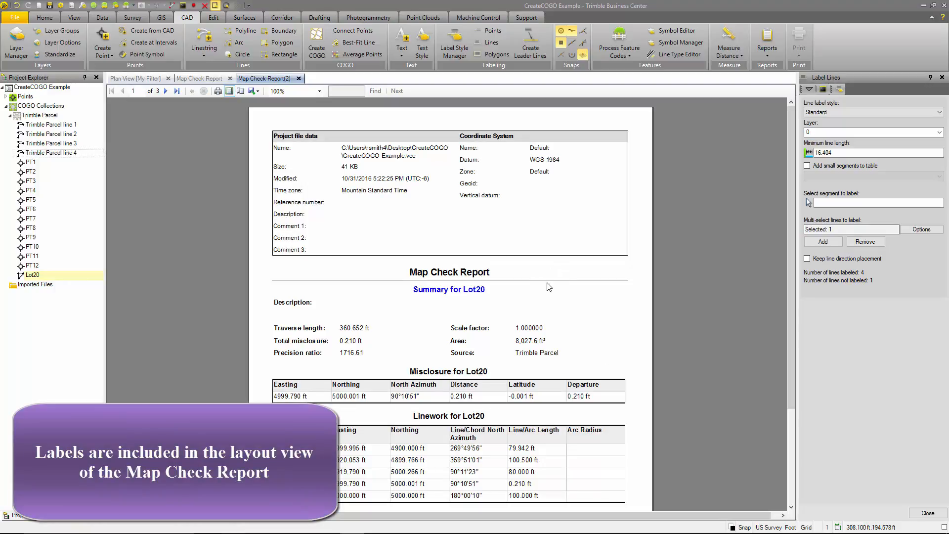
{"action": "scroll", "coordinate": [544, 294], "scroll_direction": "down", "scroll_amount": 2}
{"action": "scroll", "coordinate": [544, 294], "scroll_direction": "down", "scroll_amount": 5}
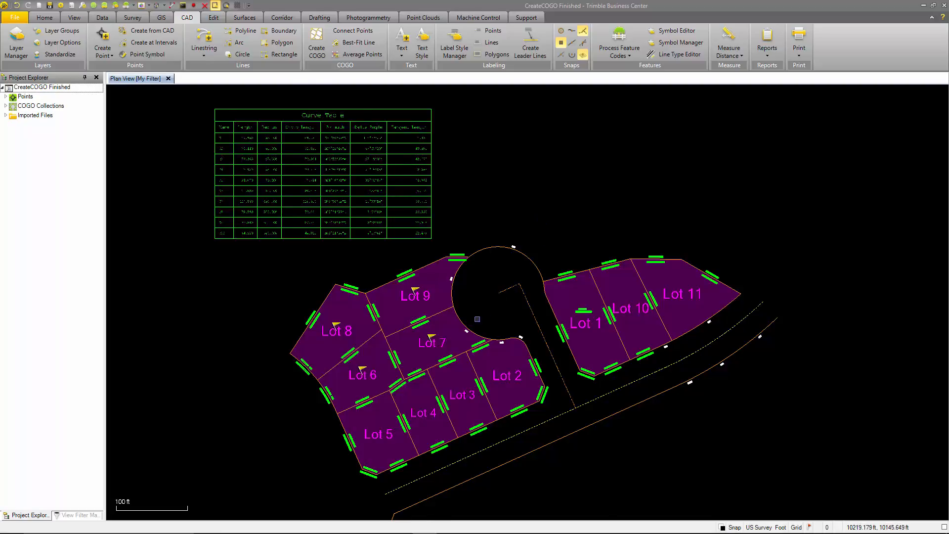
- Examine the lot labels and Curve Table in the CreateCOGO Finished project, comparing the table's curve names with the labels around the cul-de-sac
{"action": "scroll", "coordinate": [440, 323], "scroll_direction": "up", "scroll_amount": 3}
{"action": "scroll", "coordinate": [427, 292], "scroll_direction": "up", "scroll_amount": 3}
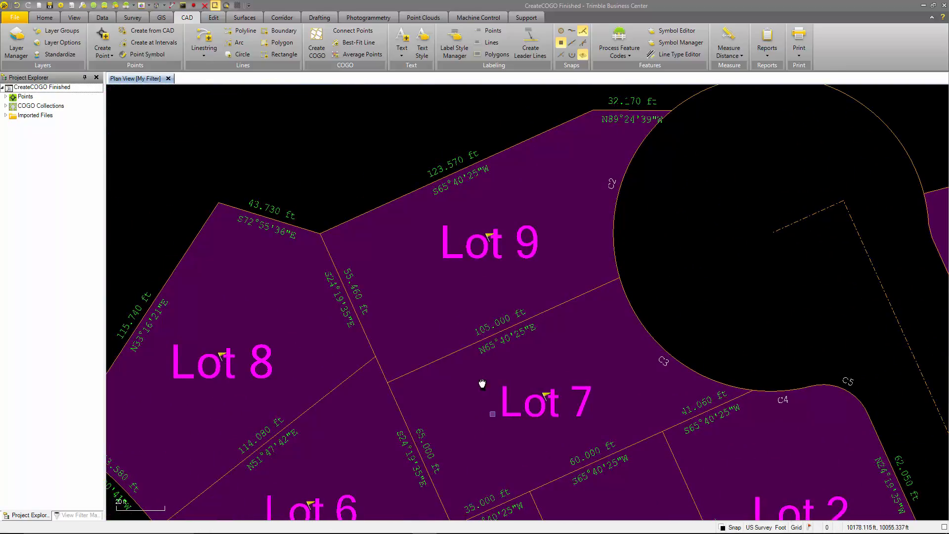
{"action": "scroll", "coordinate": [482, 388], "scroll_direction": "down", "scroll_amount": 3}
{"action": "scroll", "coordinate": [430, 301], "scroll_direction": "down", "scroll_amount": 2}
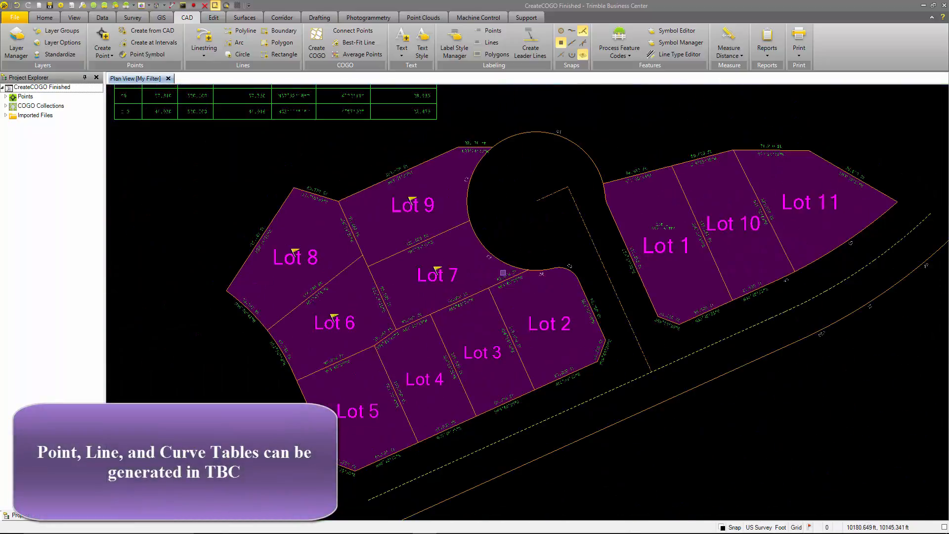
{"action": "middle_click_drag", "start_coordinate": [421, 220], "coordinate": [580, 418]}
{"action": "scroll", "coordinate": [455, 169], "scroll_direction": "up", "scroll_amount": 3}
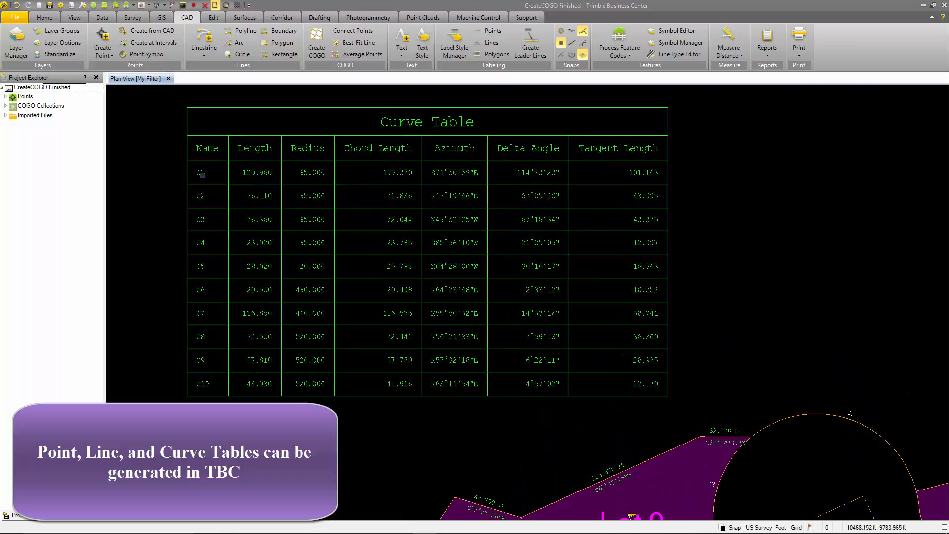
{"action": "middle_click_drag", "start_coordinate": [613, 364], "coordinate": [351, 200]}
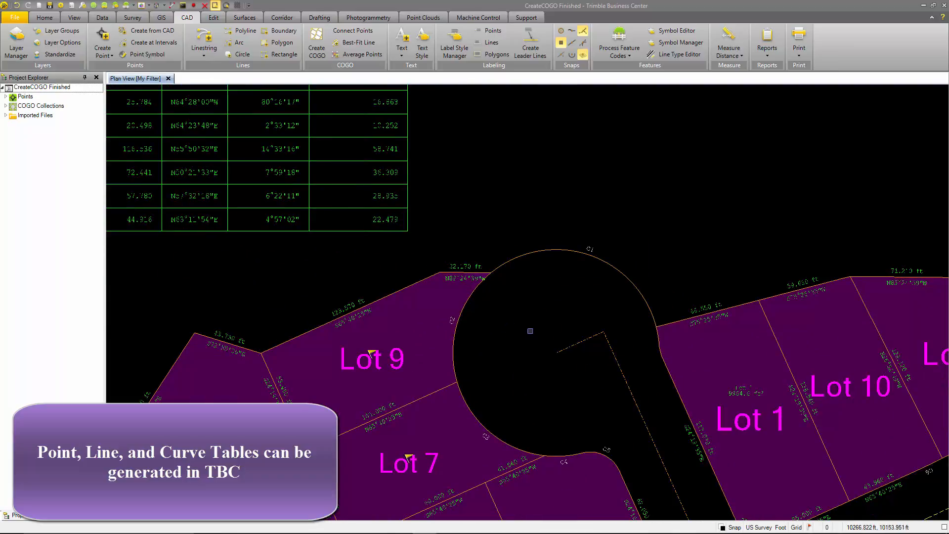
{"action": "scroll", "coordinate": [507, 332], "scroll_direction": "up", "scroll_amount": 2}
{"action": "scroll", "coordinate": [462, 318], "scroll_direction": "up", "scroll_amount": 2}
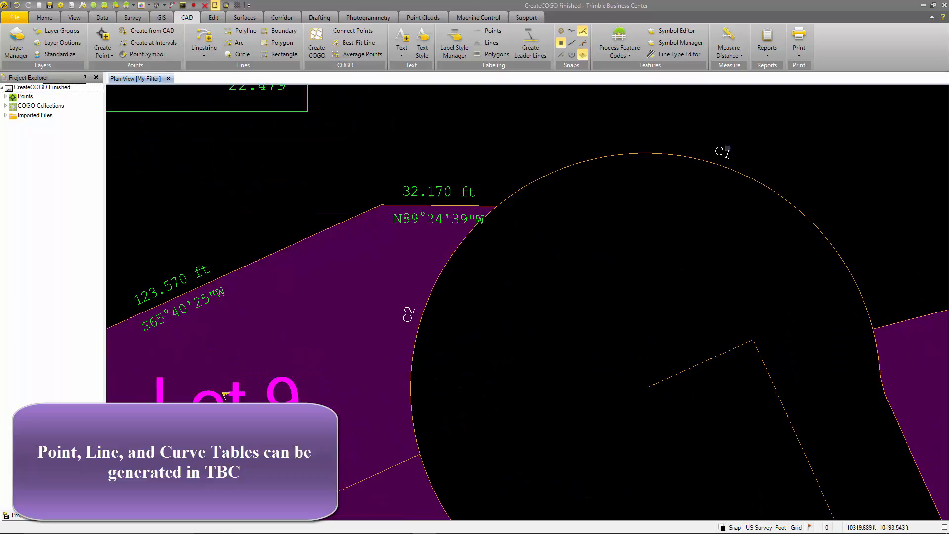
{"action": "scroll", "coordinate": [612, 391], "scroll_direction": "down", "scroll_amount": 4}
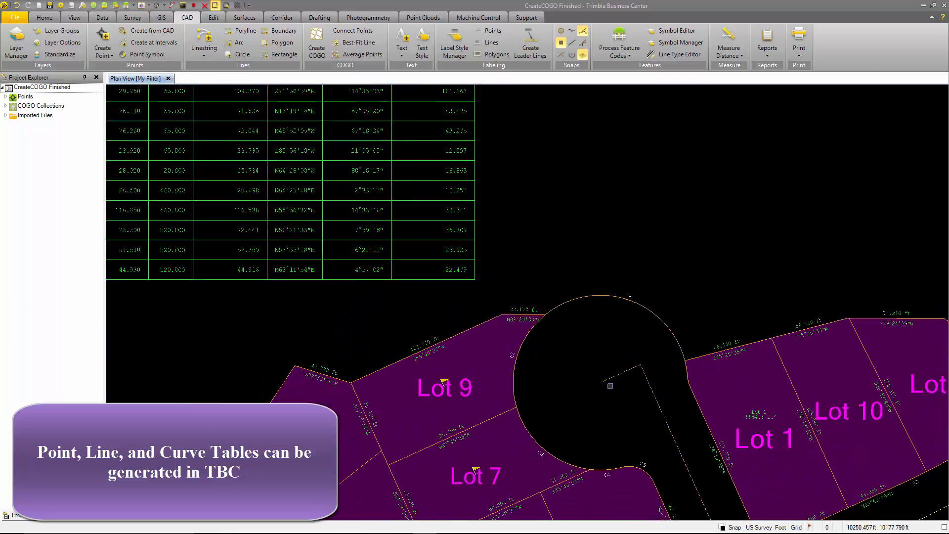
{"action": "scroll", "coordinate": [613, 391], "scroll_direction": "down", "scroll_amount": 3}
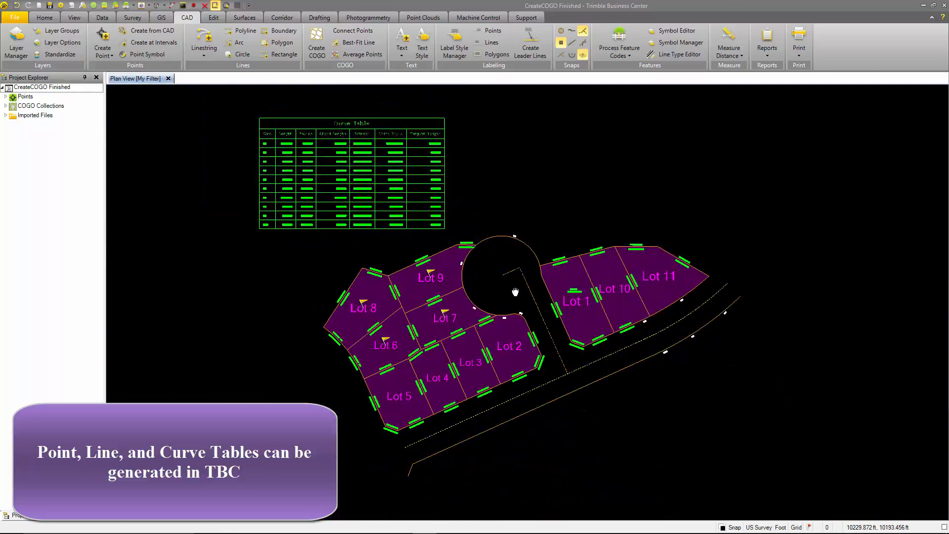